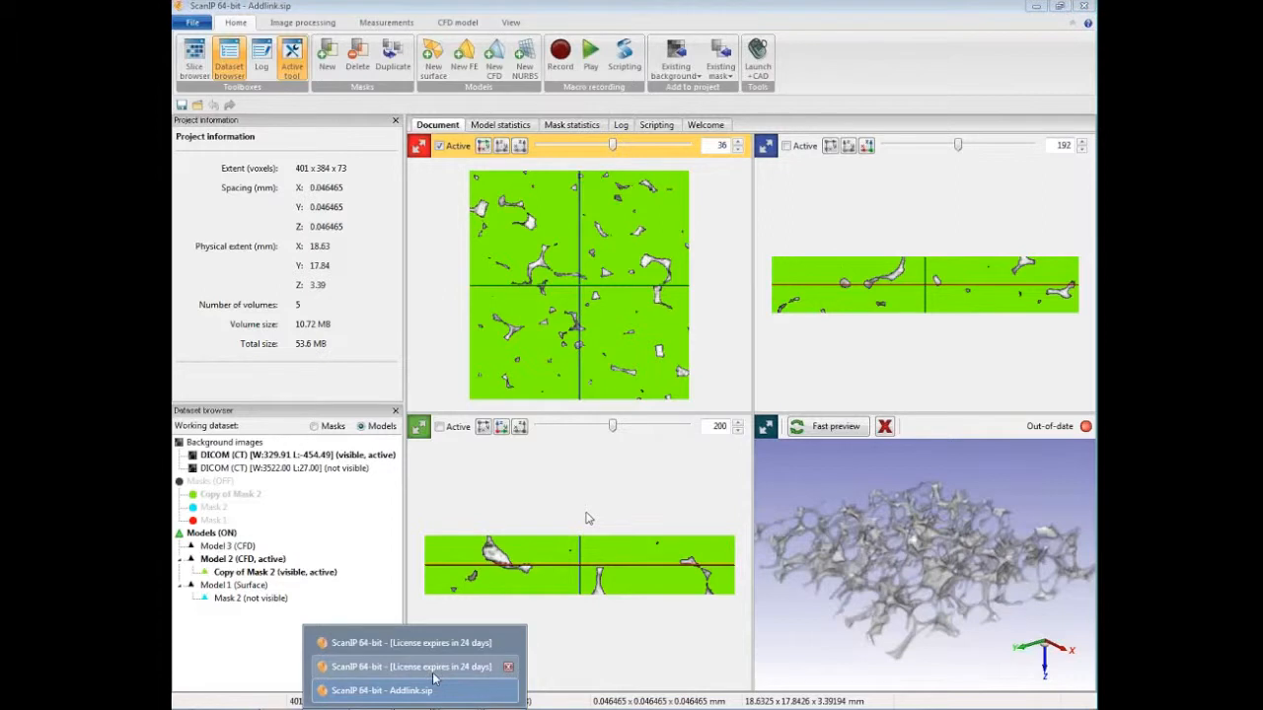
Step: Switch to the empty ScanIP window and start a DICOM import from the DICOM folder on the LOST (I:) drive
click(432, 673)
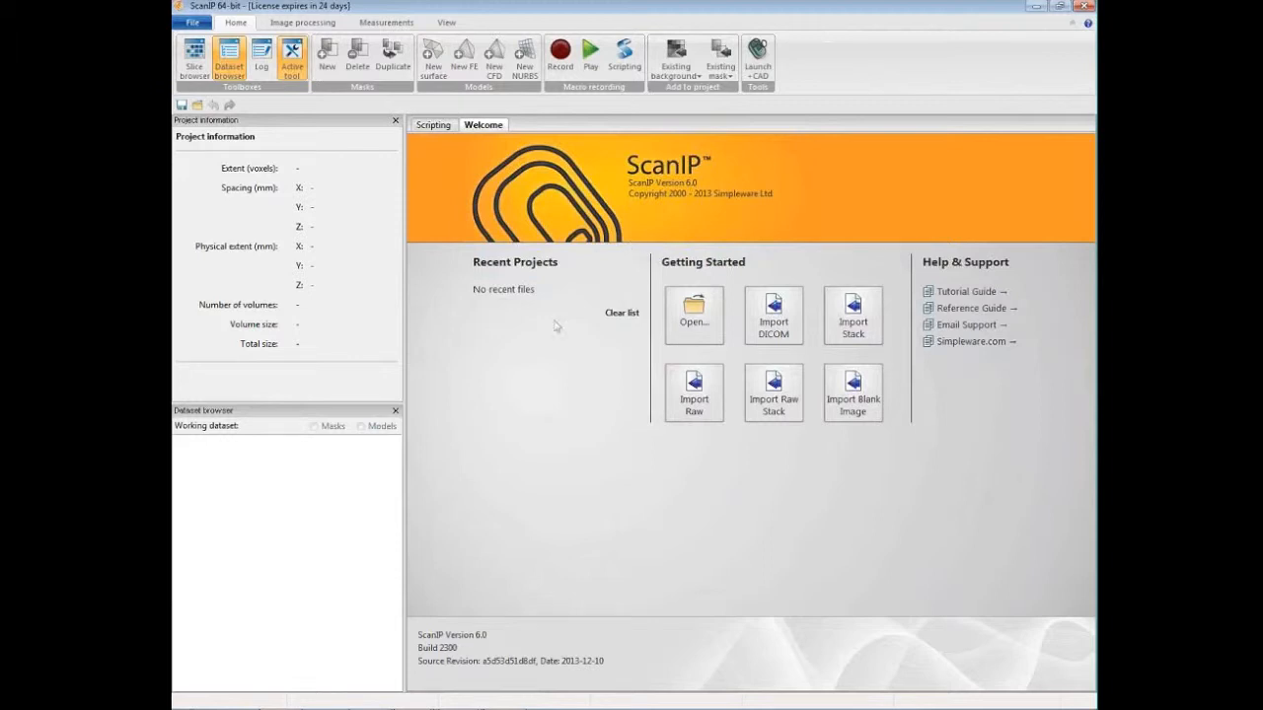
click(793, 328)
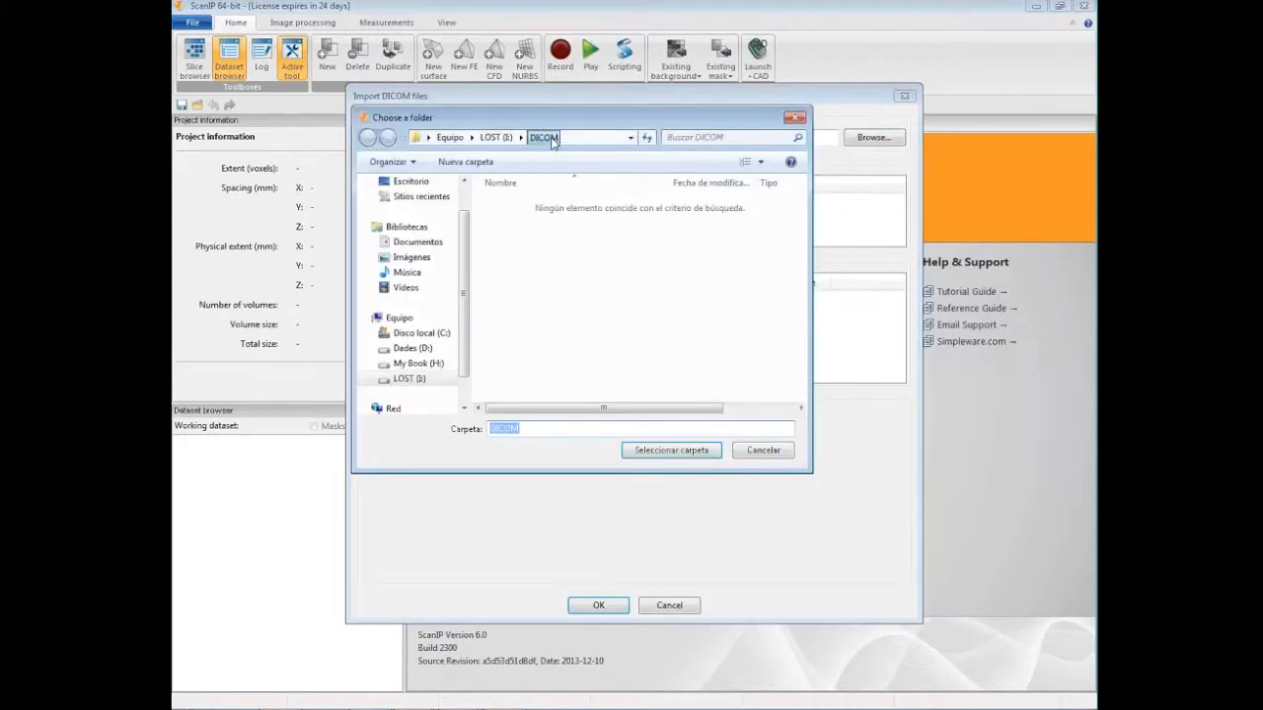
click(698, 456)
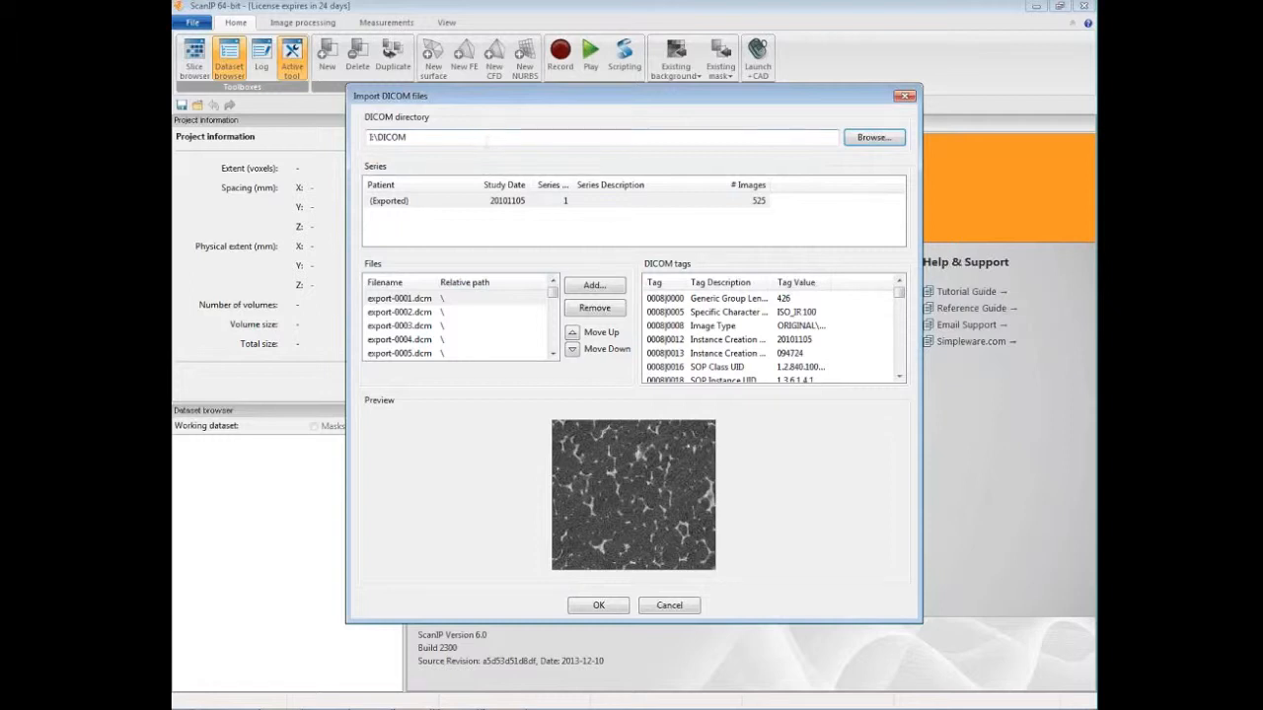
Step: Look through the exported series' file list and DICOM tags, and accept the series for import
mouse_move(552, 295)
mouse_down()
mouse_move(551, 325)
mouse_move(553, 297)
mouse_up()
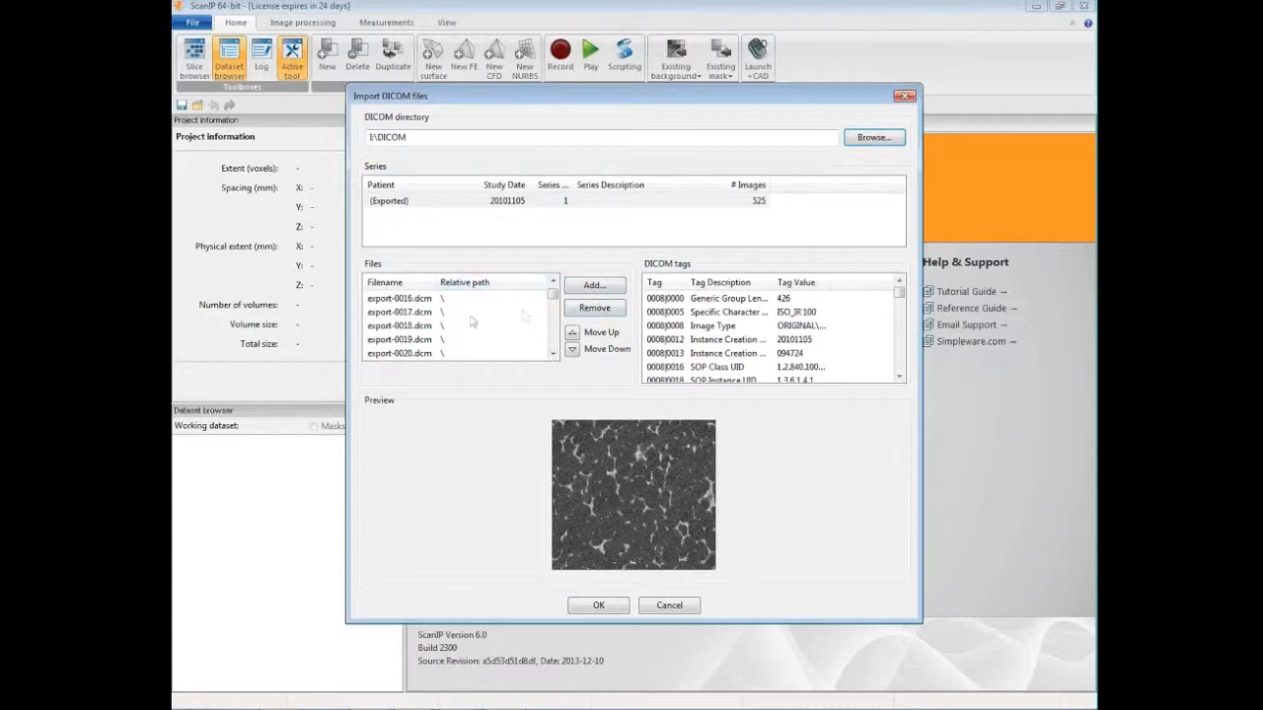
mouse_move(552, 295)
mouse_down()
mouse_move(552, 340)
mouse_move(552, 292)
mouse_up()
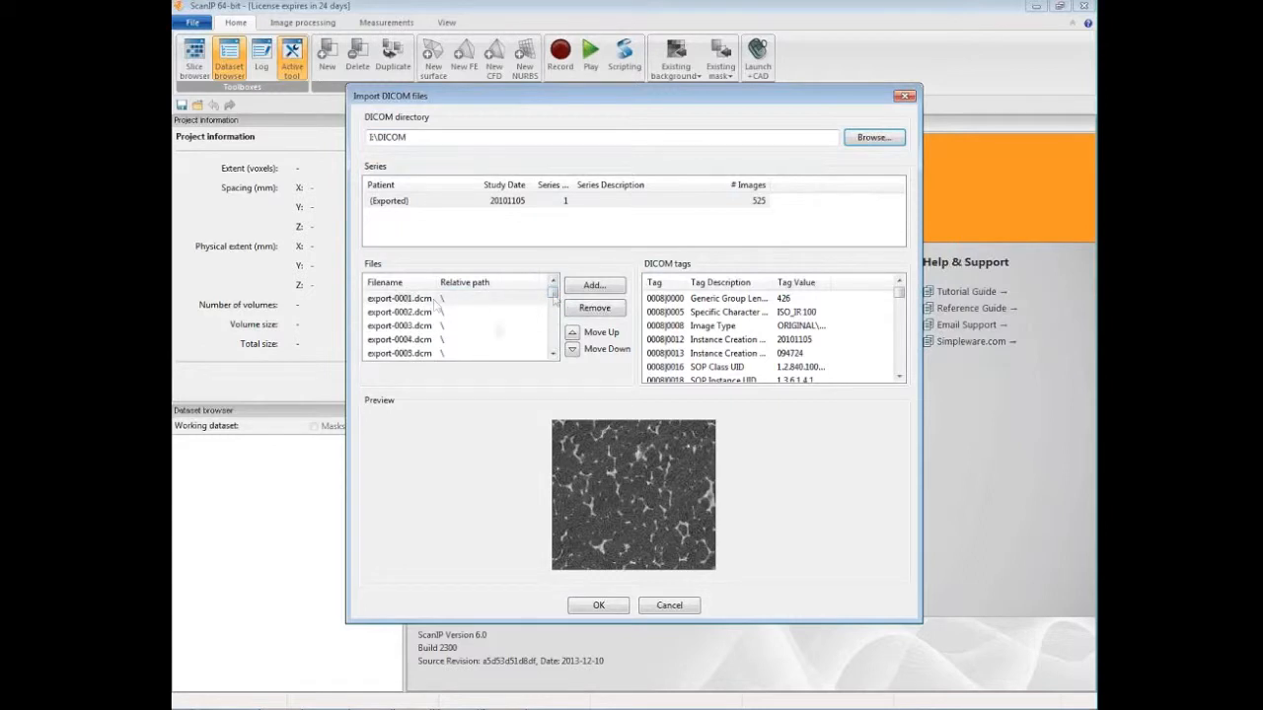
drag(554, 294, 555, 292)
mouse_move(902, 294)
mouse_down()
mouse_move(903, 350)
mouse_move(921, 292)
mouse_up()
click(601, 606)
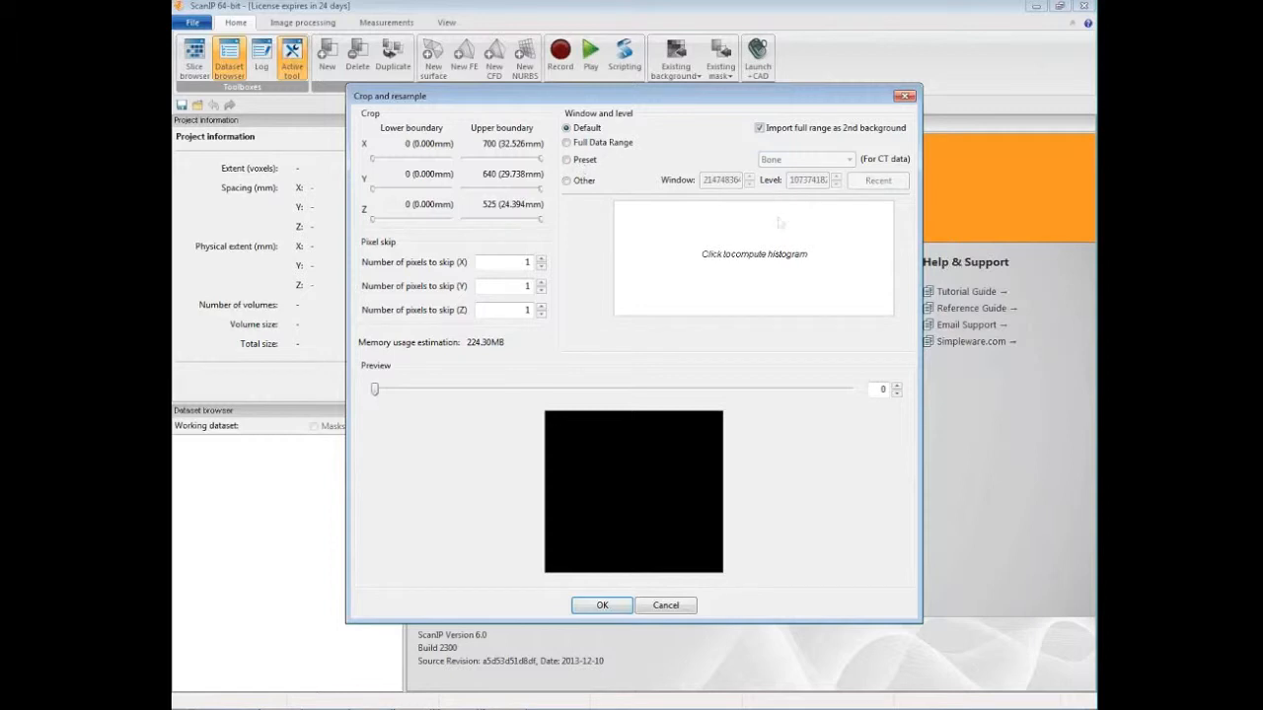
Step: Compute the greyscale histogram, preview slice 39, and narrow the greyscale range to window 556.36 and level -533.8
click(754, 271)
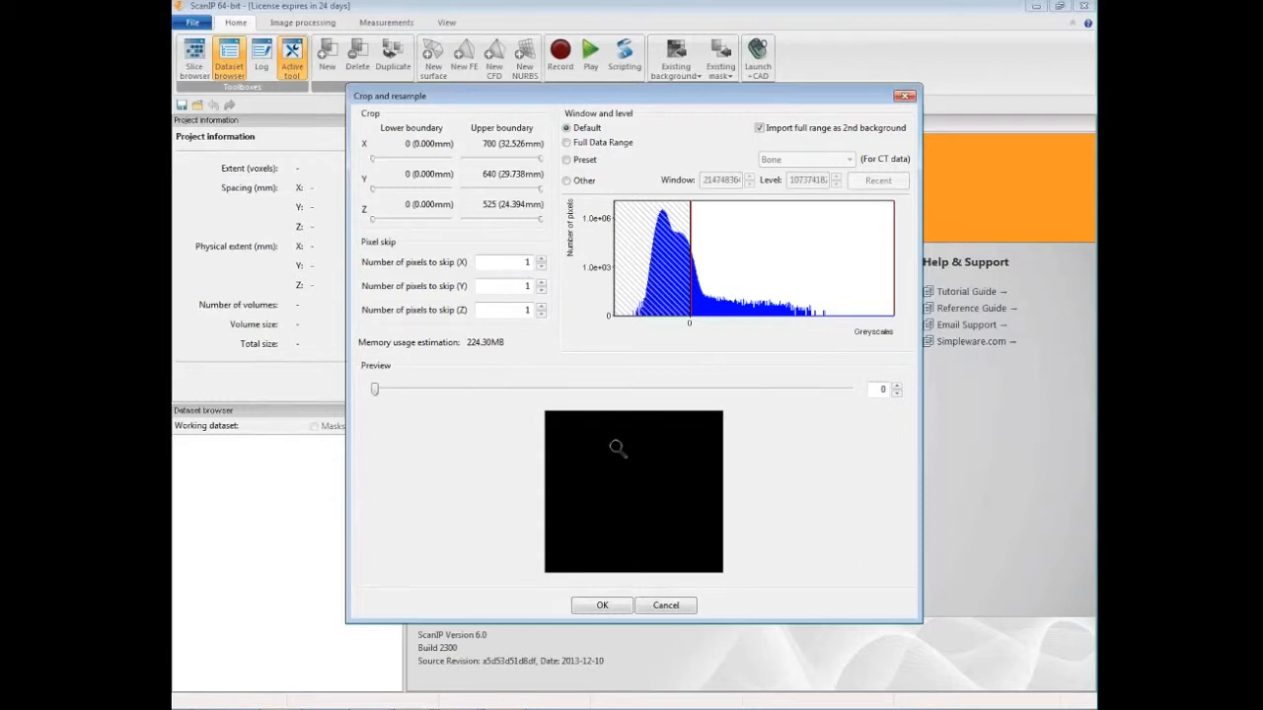
click(425, 705)
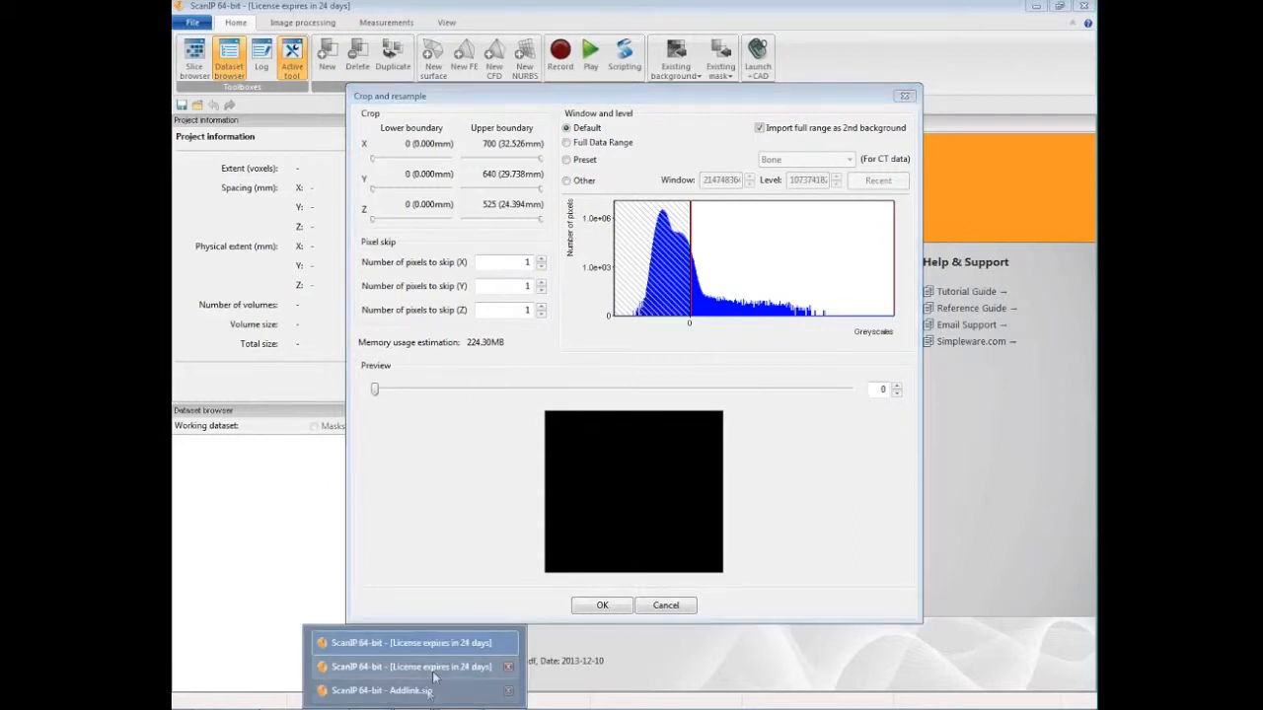
click(429, 692)
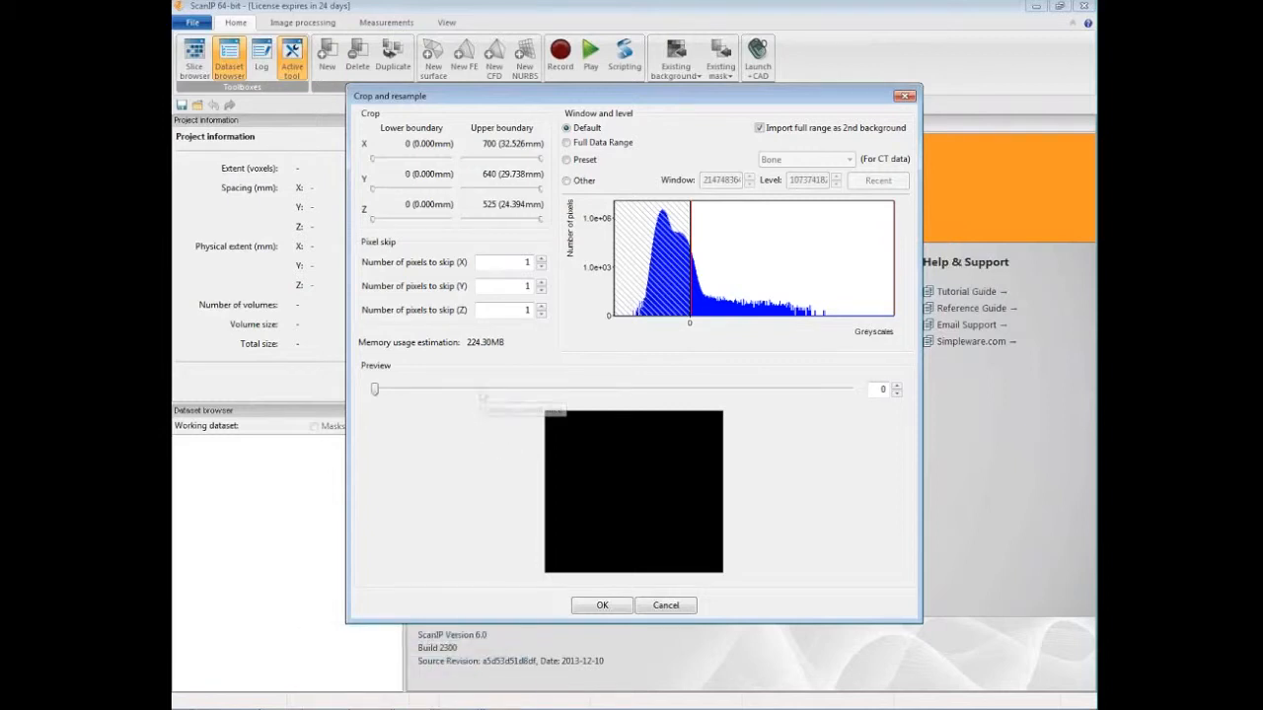
drag(375, 389, 410, 389)
drag(685, 309, 642, 303)
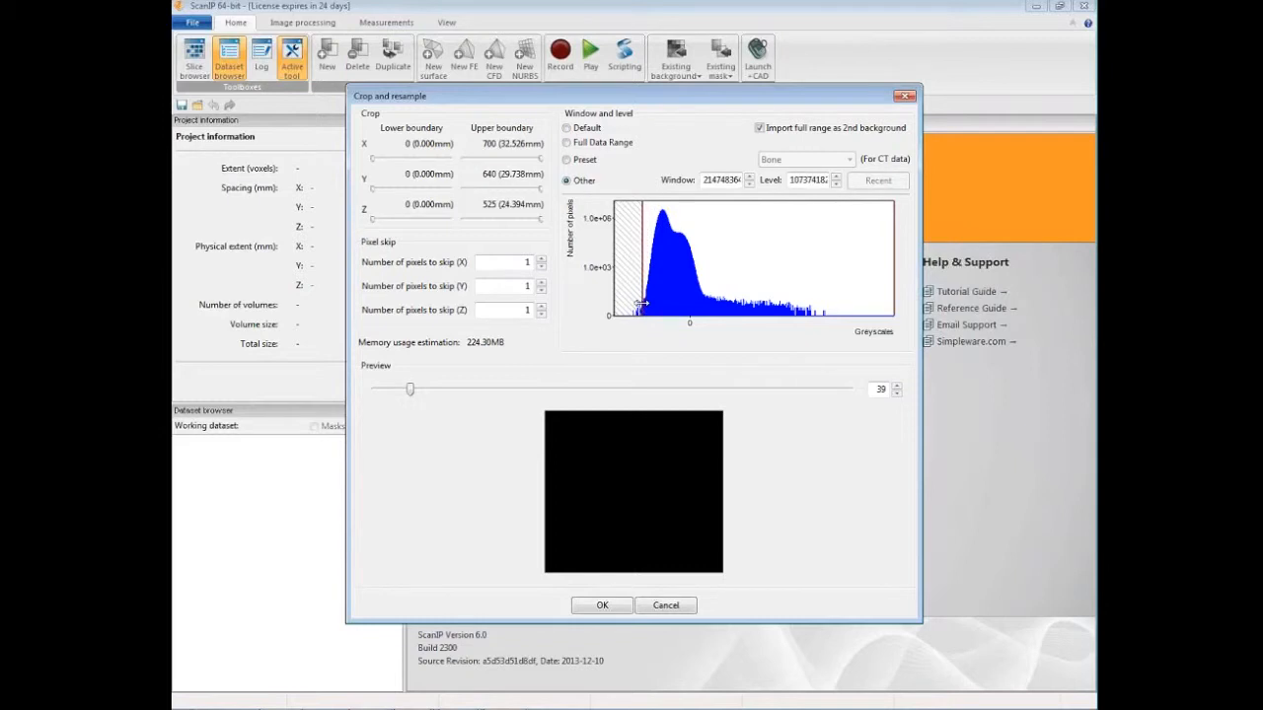
drag(893, 297, 668, 290)
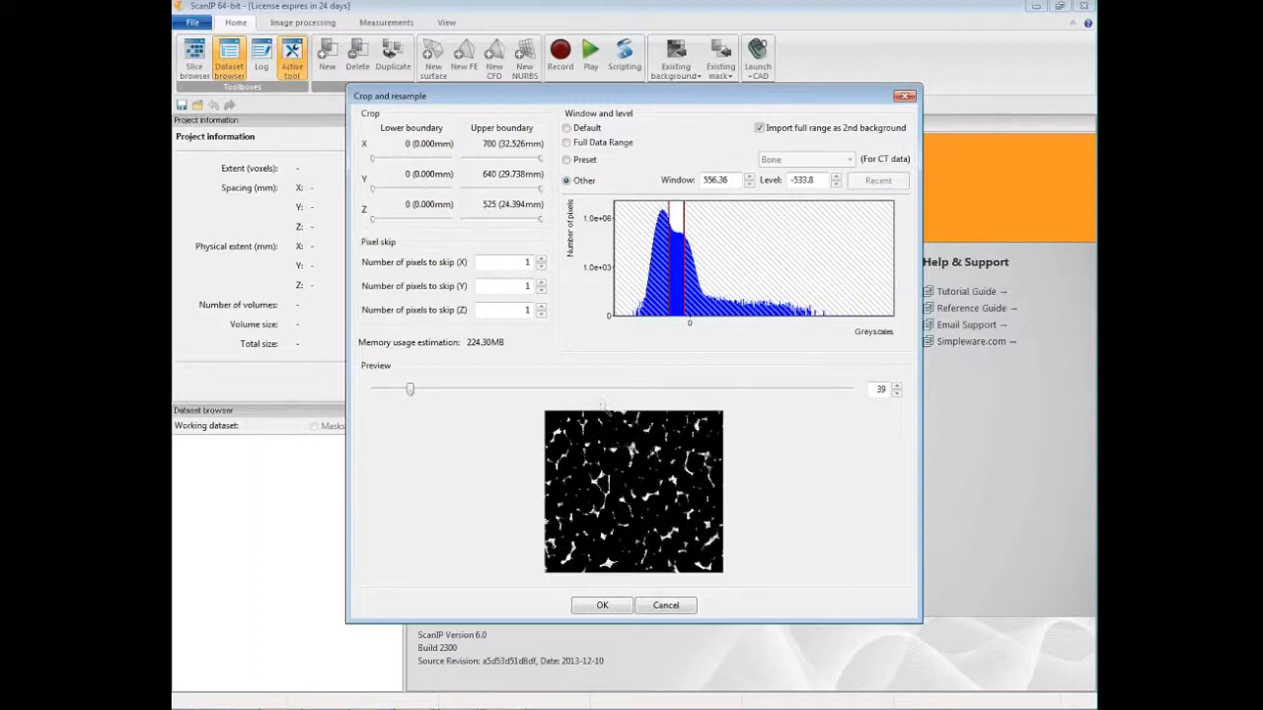
Step: Crop the import volume to X 214–390 and Y 196–344, keeping the full Z range
drag(372, 158, 399, 175)
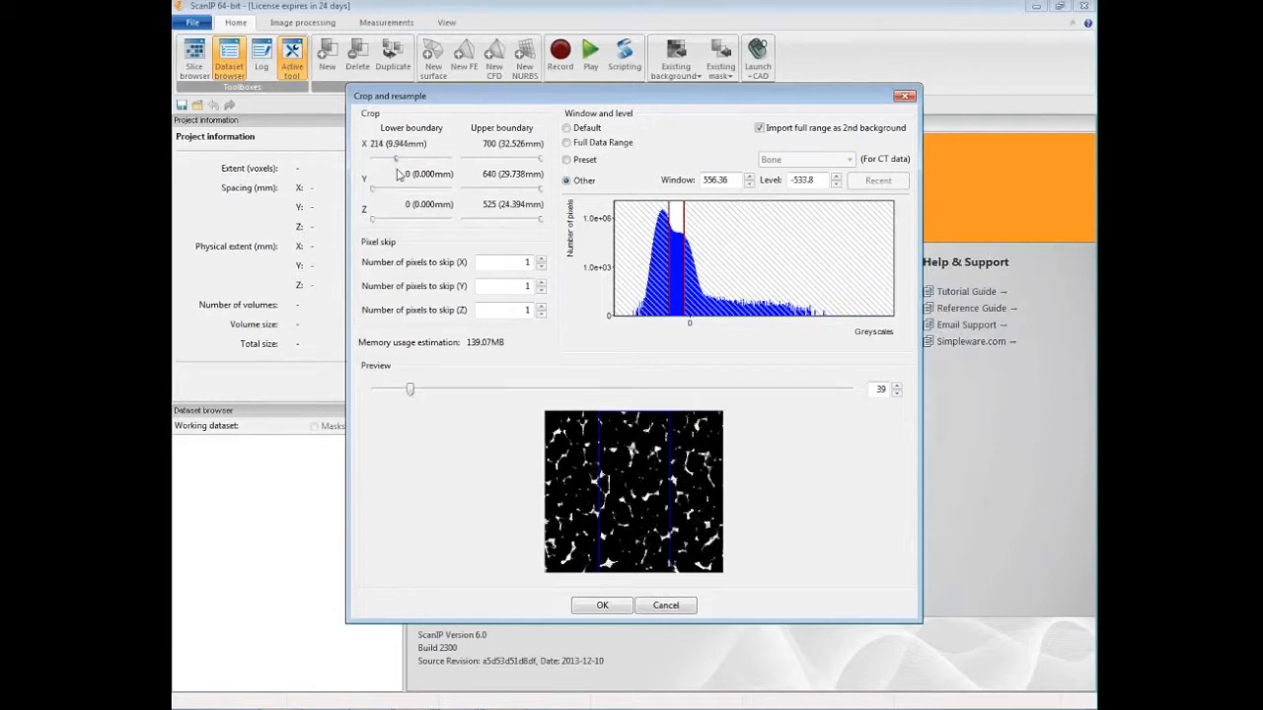
drag(540, 159, 517, 168)
drag(374, 188, 397, 194)
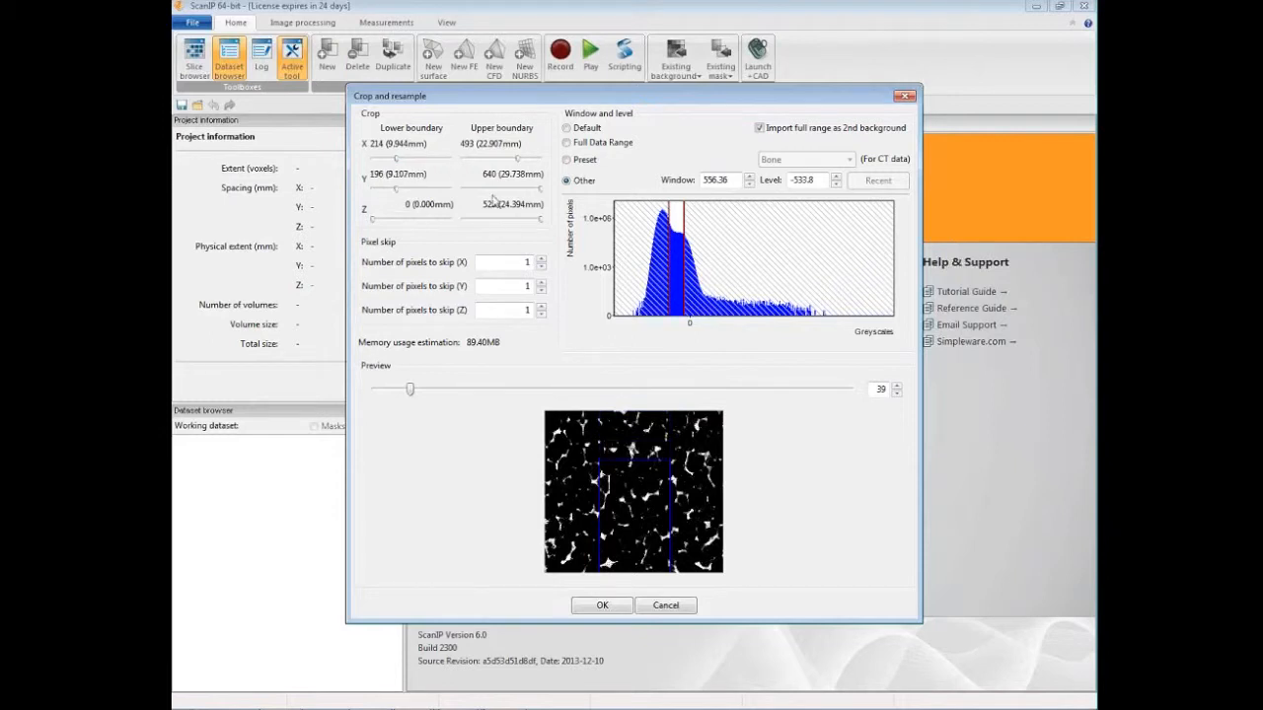
drag(540, 188, 497, 159)
drag(397, 160, 419, 160)
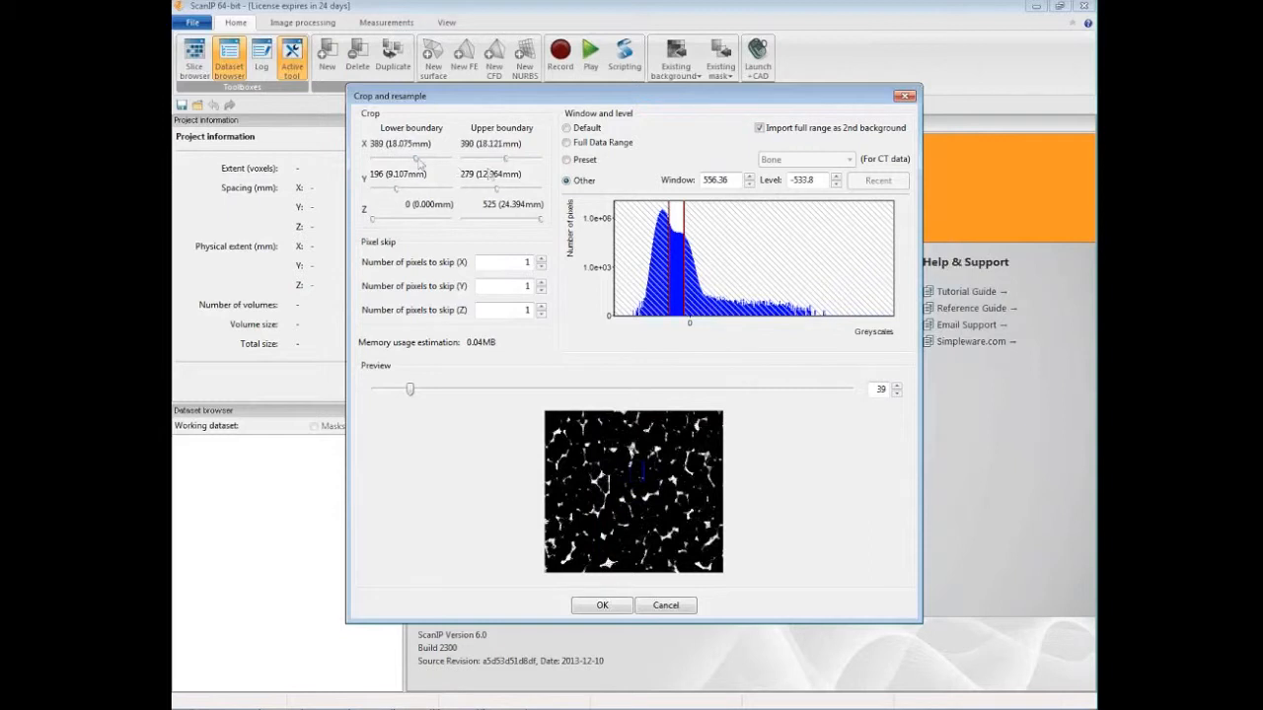
drag(420, 160, 401, 160)
drag(400, 160, 396, 159)
drag(497, 189, 503, 189)
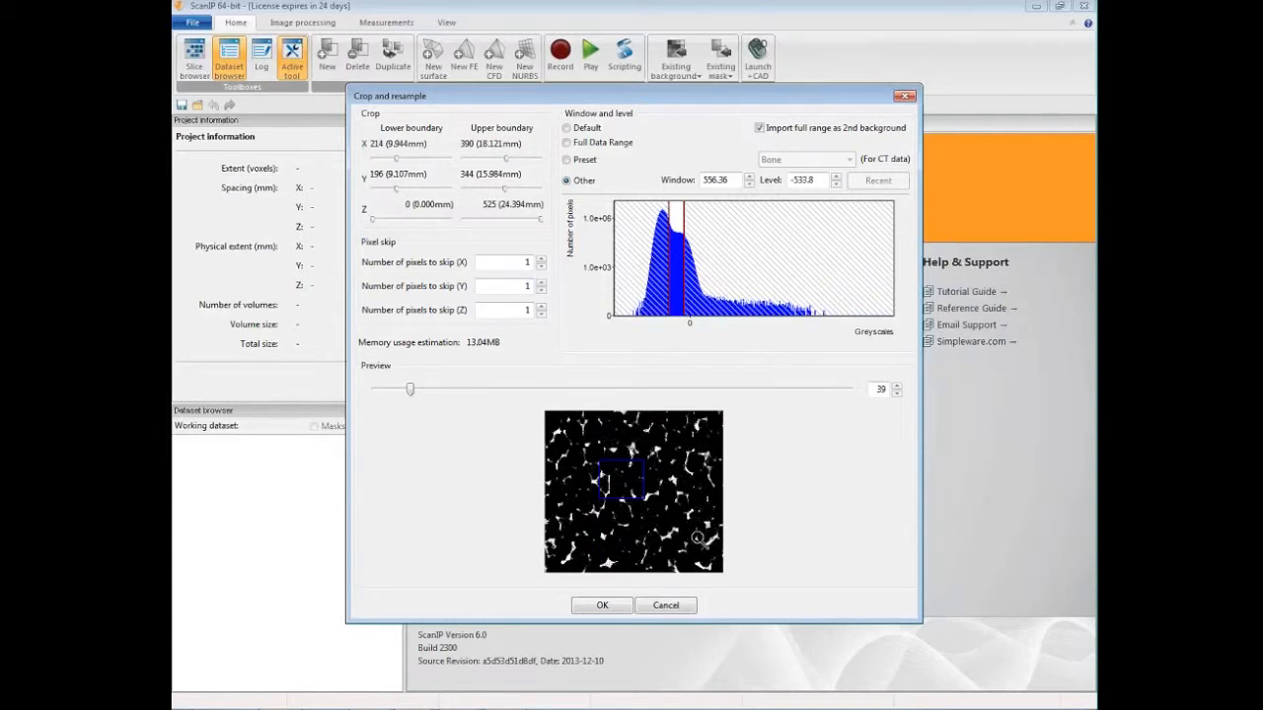
Step: Run the cropped import, using the Z spacing calculated from Slice location
click(600, 605)
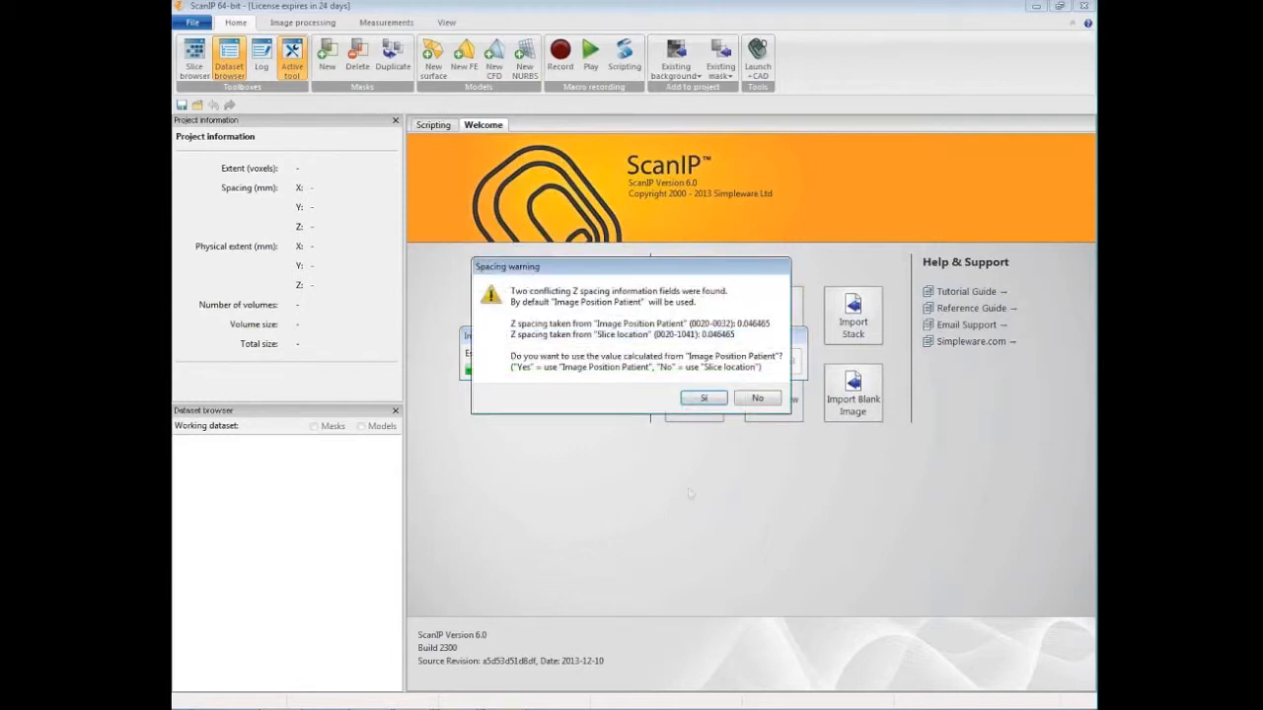
click(759, 398)
click(742, 398)
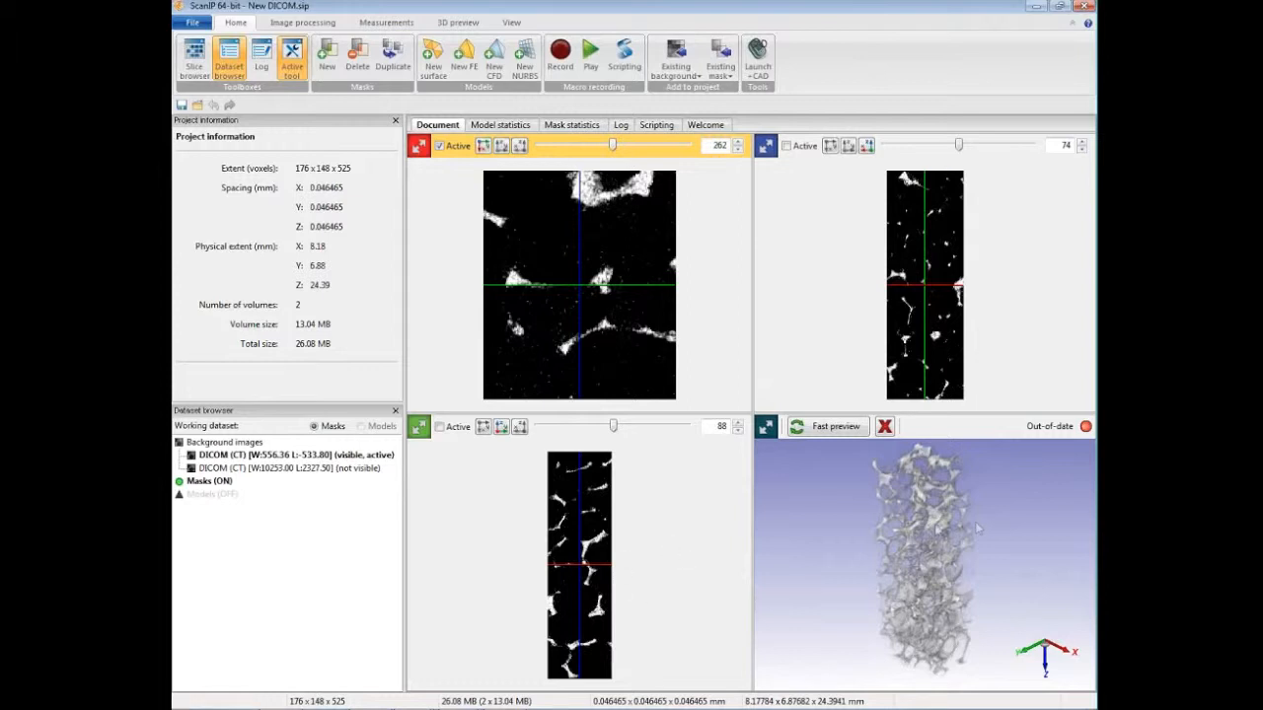
Step: Switch to the 3D-only layout and inspect the rendered foam-like volume from several angles
drag(935, 528, 978, 541)
scroll(979, 541, up, 4)
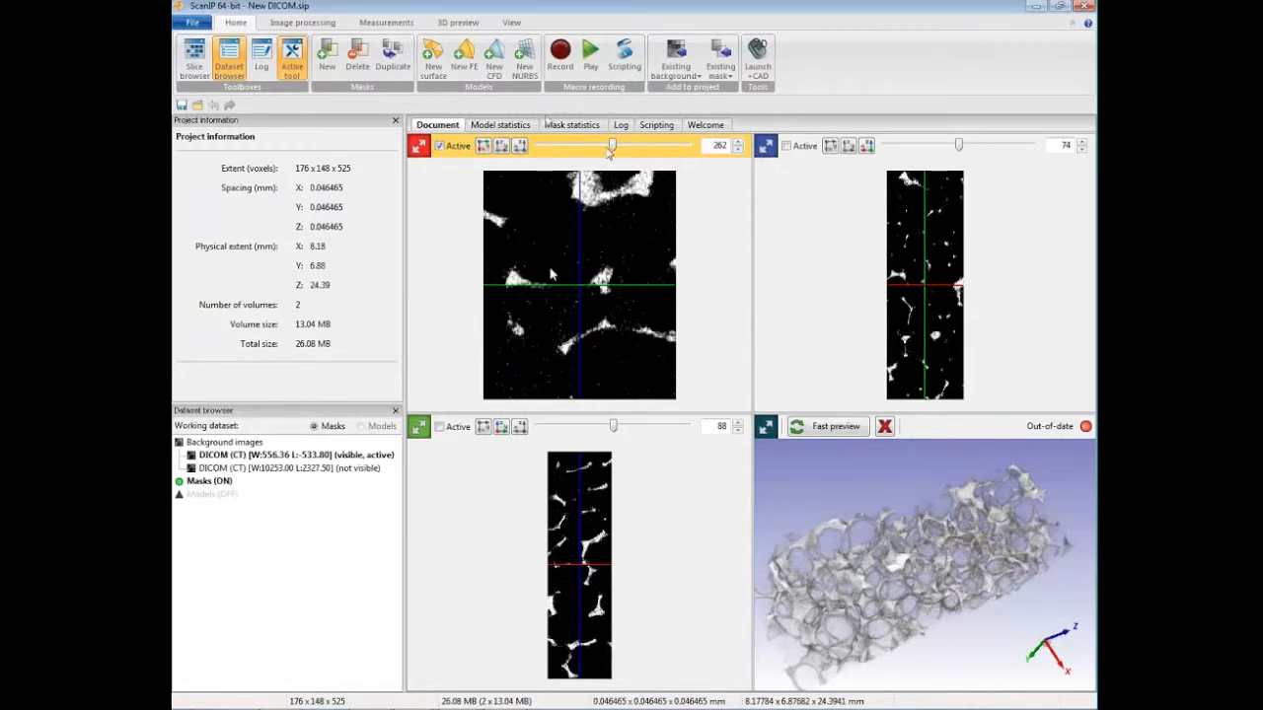
click(511, 23)
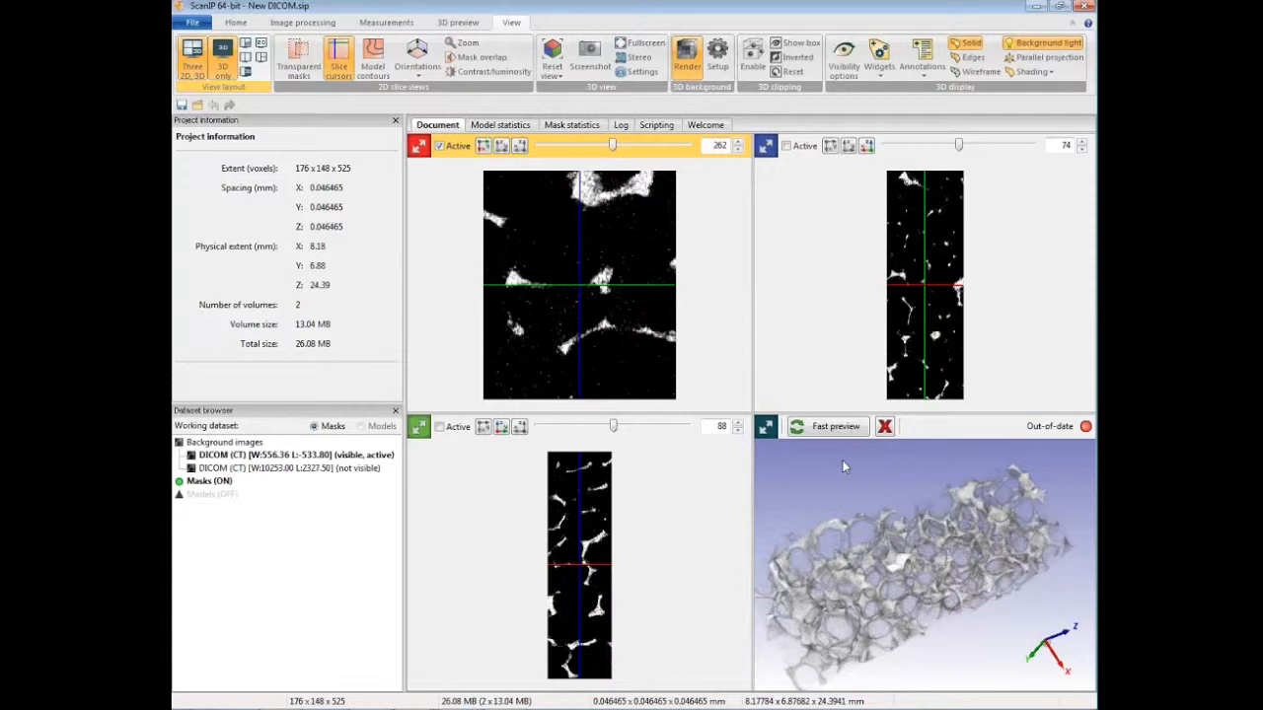
key(space)
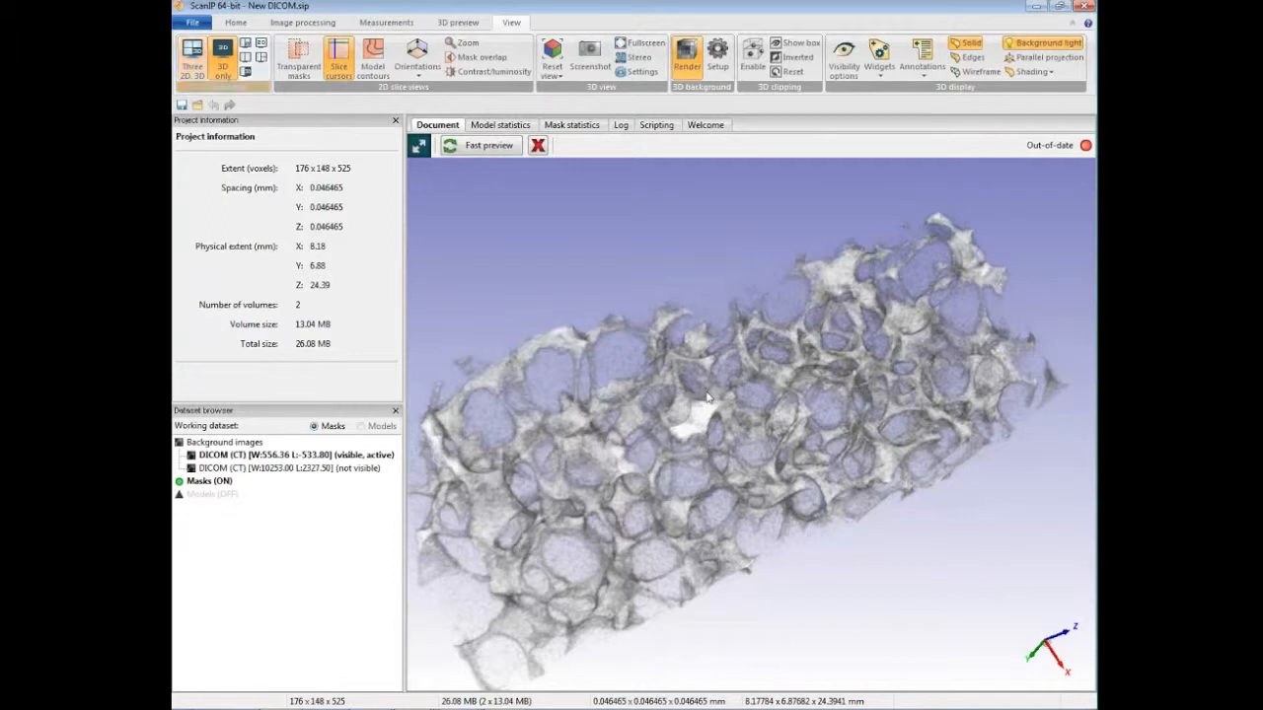
middle_drag(658, 402, 689, 407)
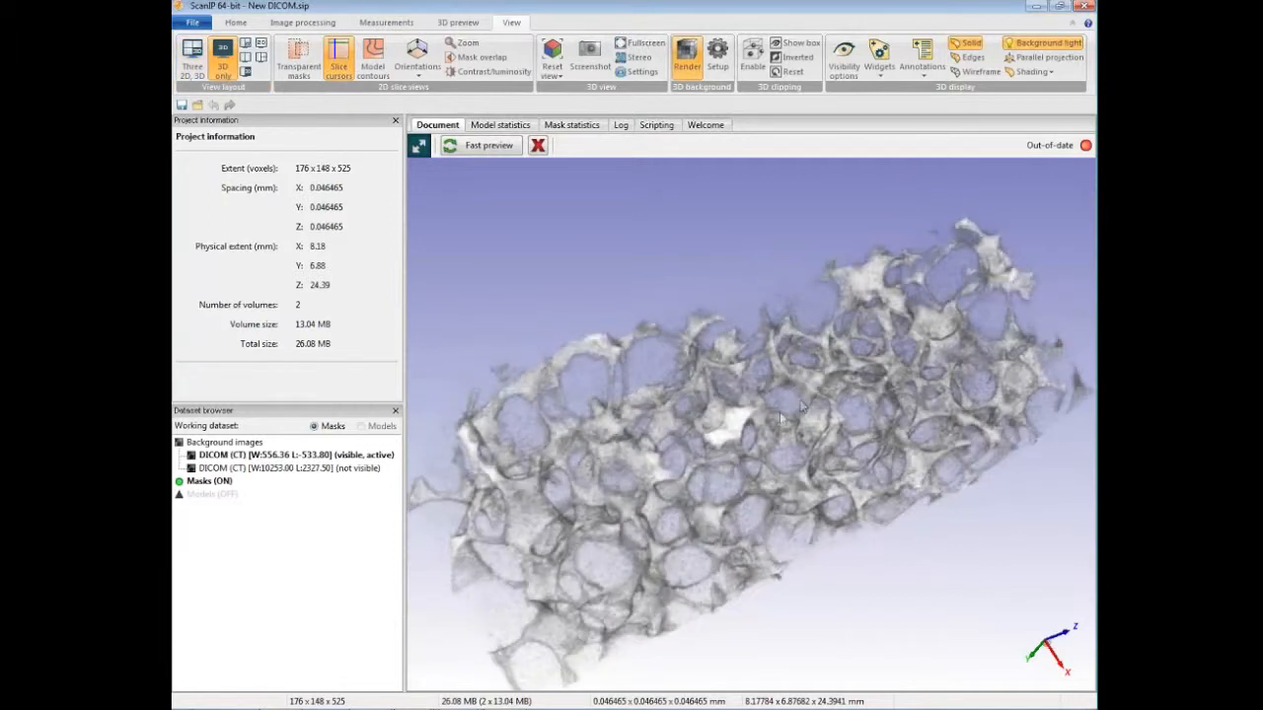
drag(779, 412, 736, 458)
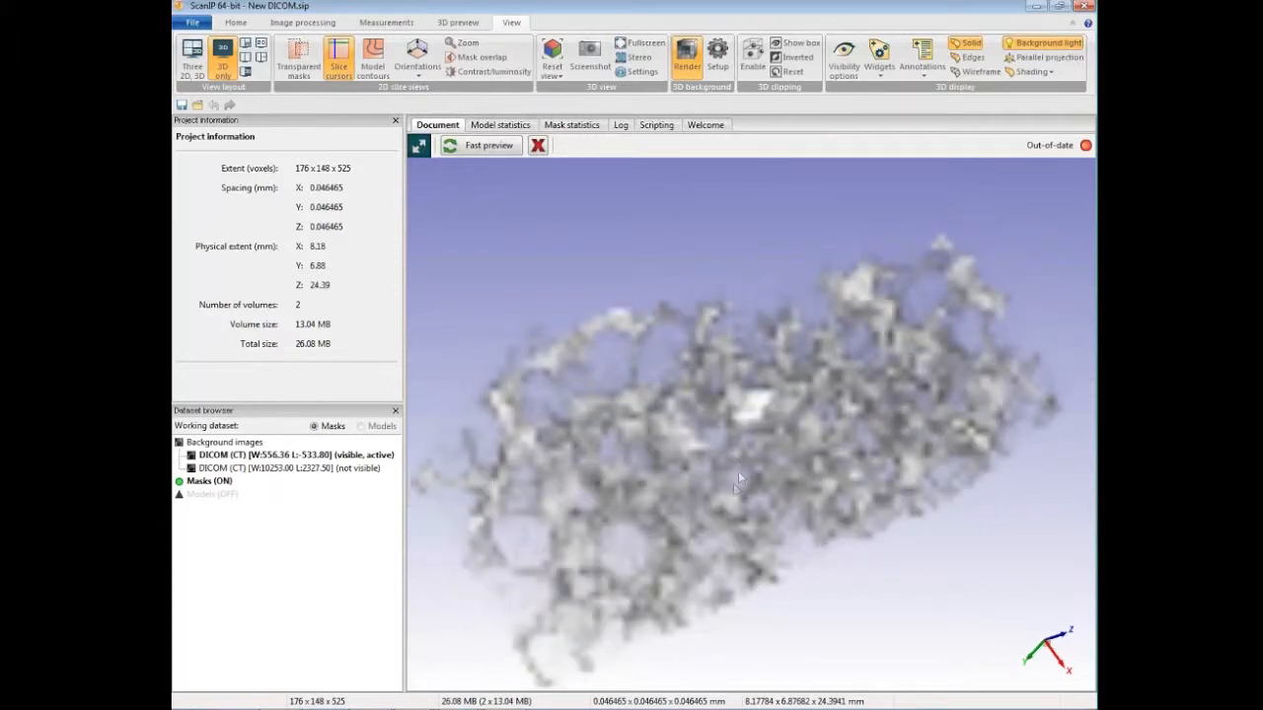
drag(738, 470, 818, 301)
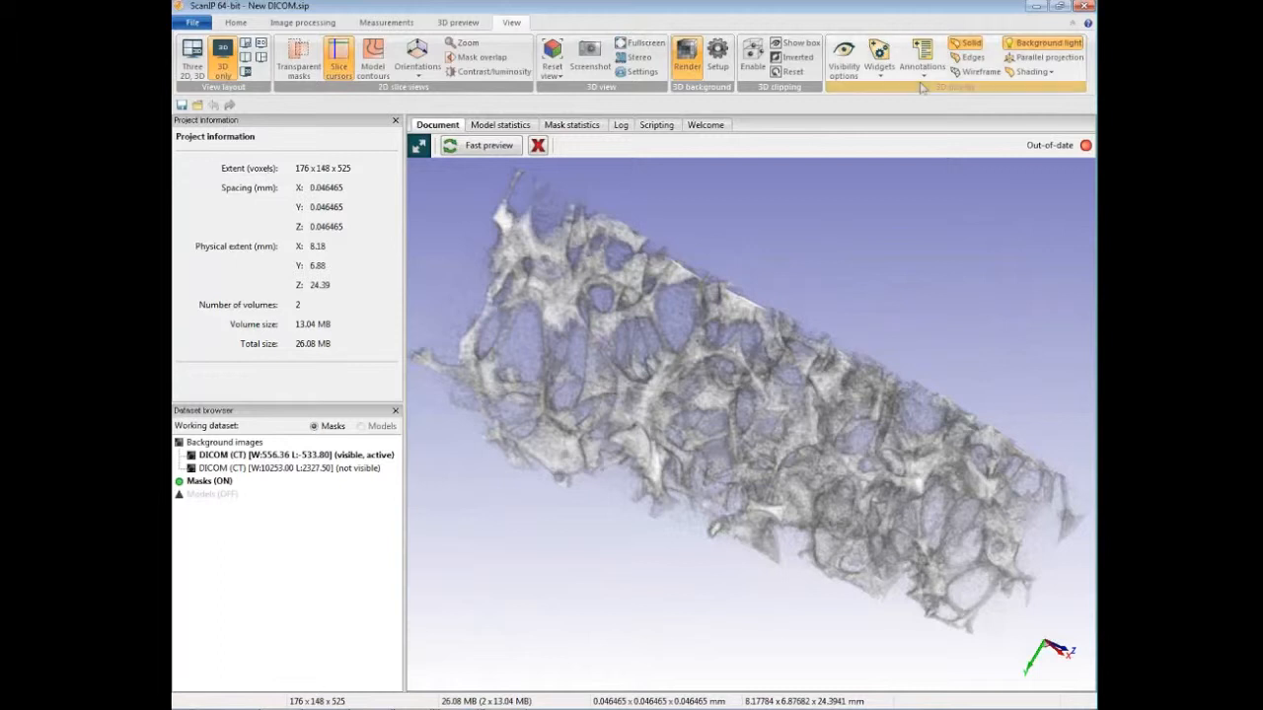
click(237, 22)
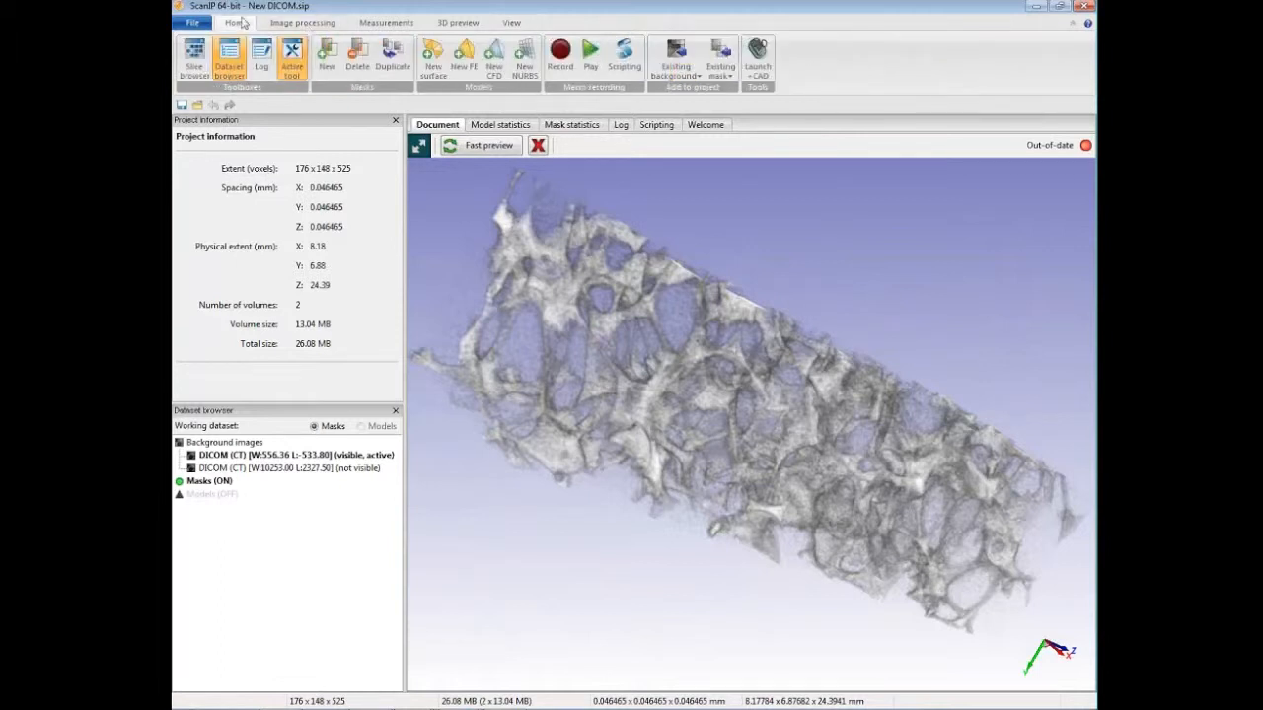
click(386, 22)
click(458, 22)
click(511, 22)
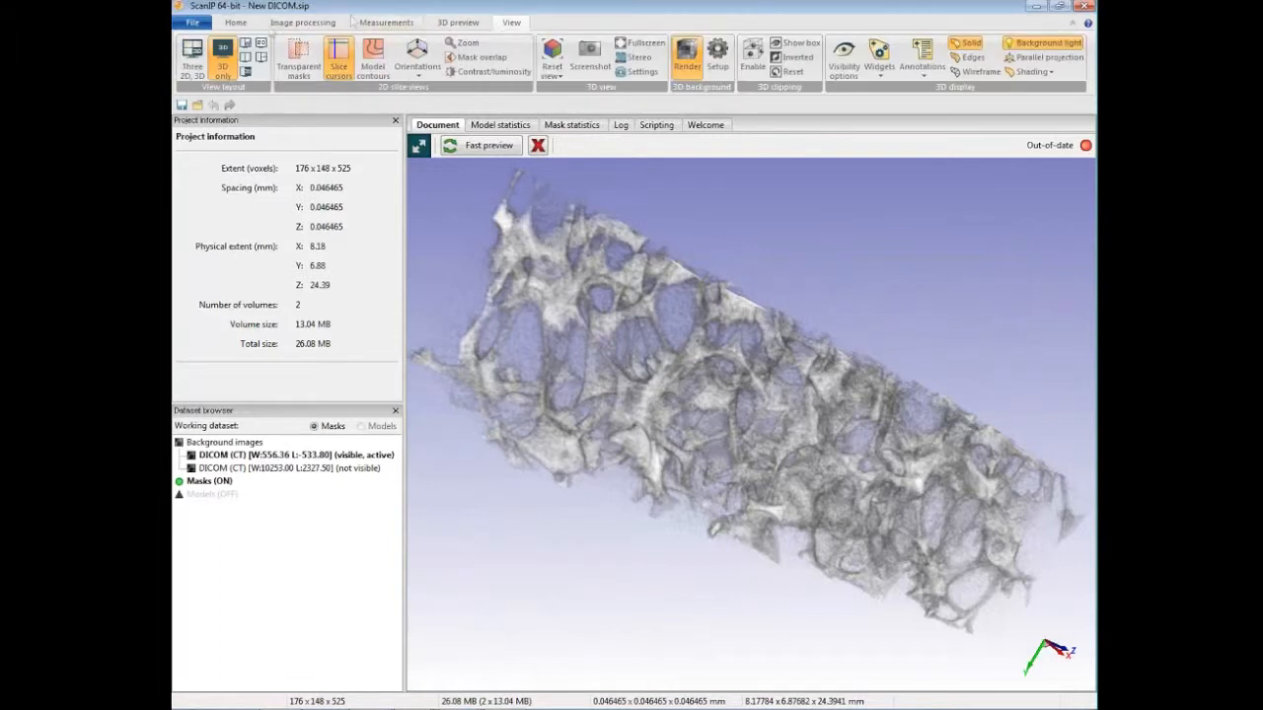
click(236, 22)
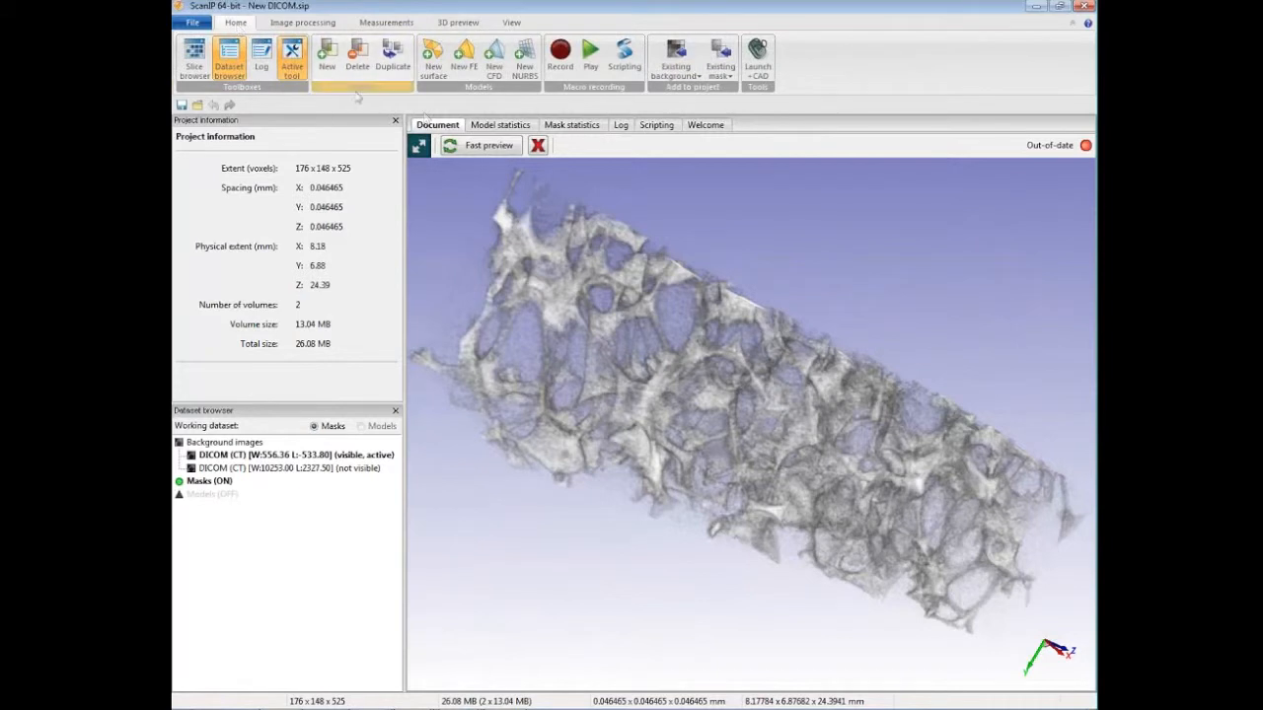
Step: Review the image formats available for import without starting another import
click(194, 22)
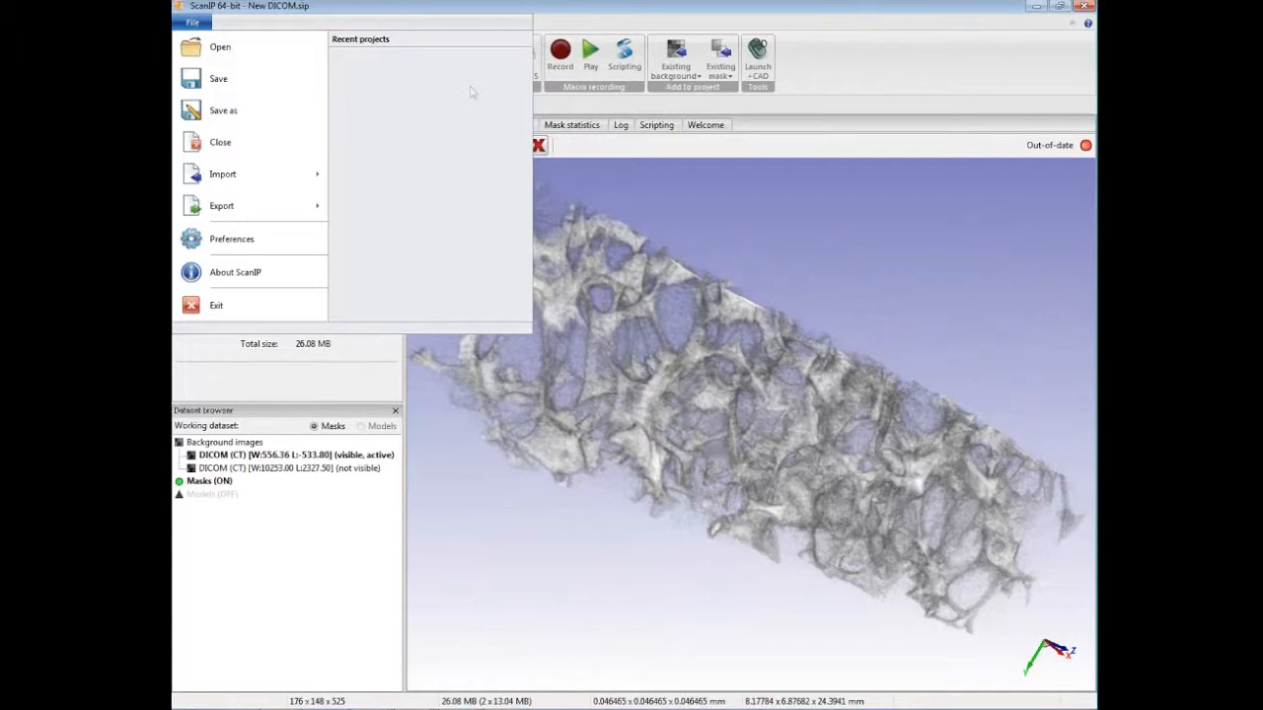
mouse_move(304, 177)
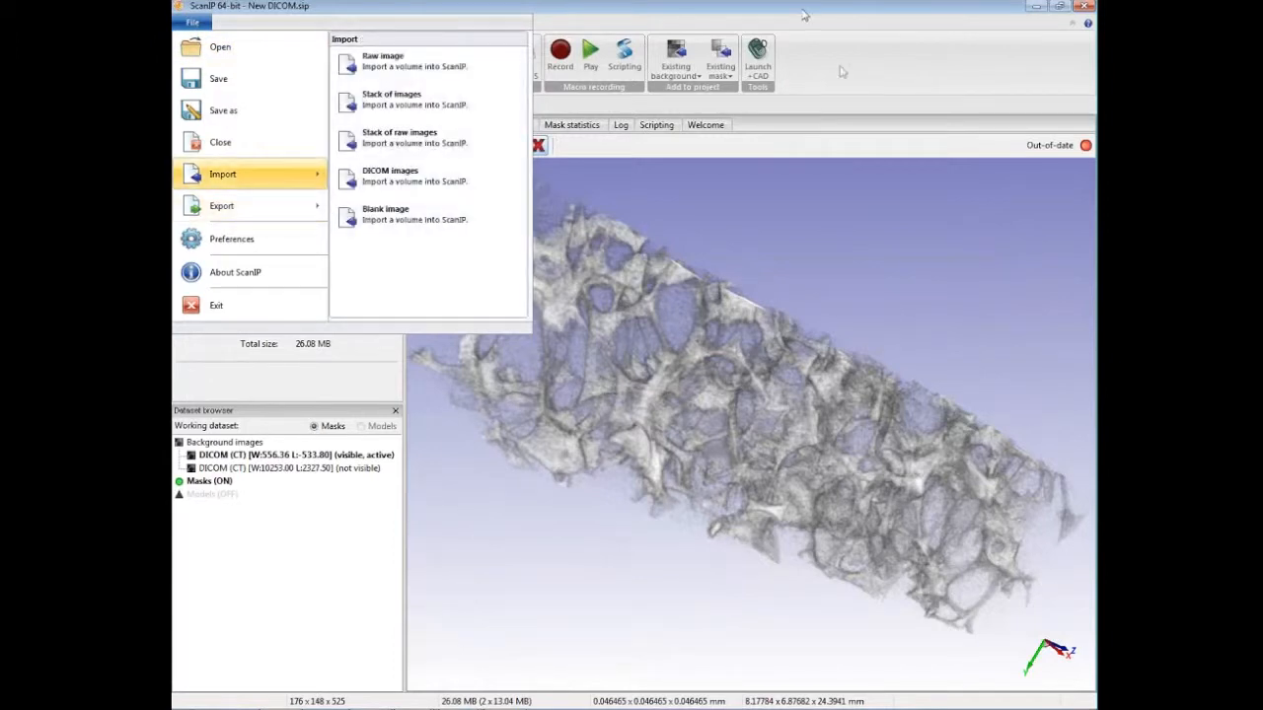
click(837, 106)
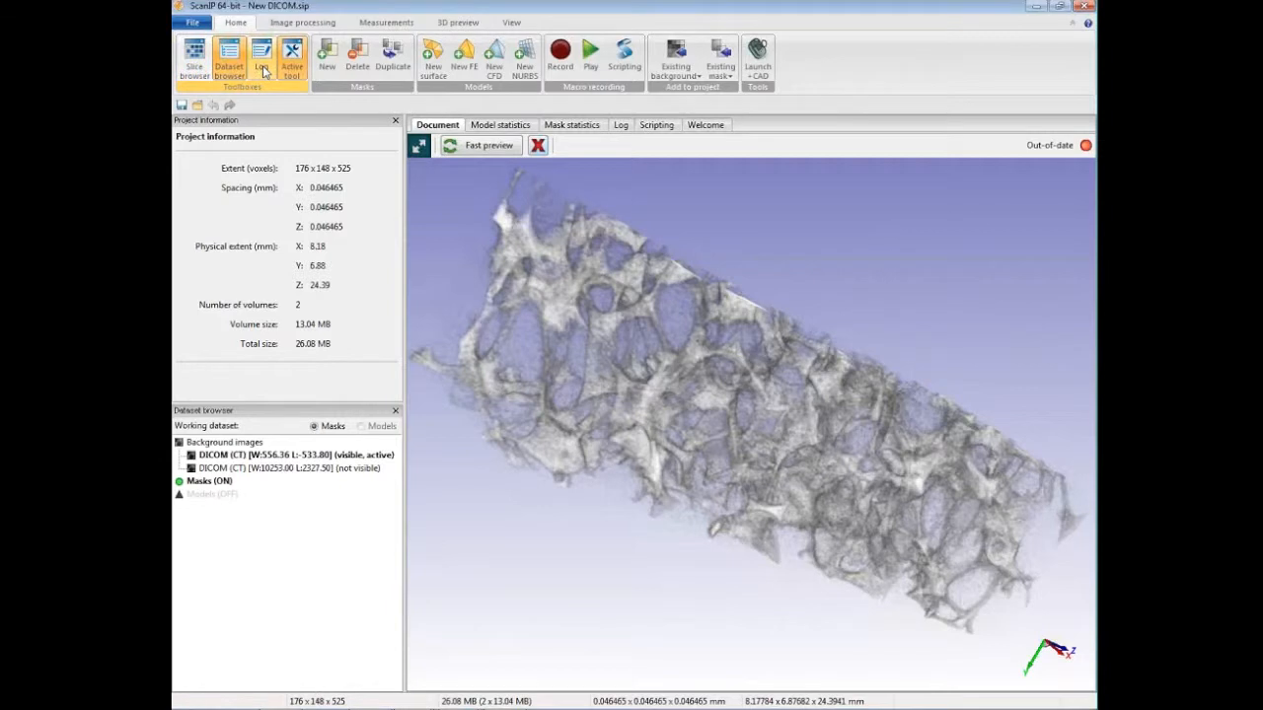
Step: Check the project log for the DICOM import entry and return to the 3D document view
click(262, 65)
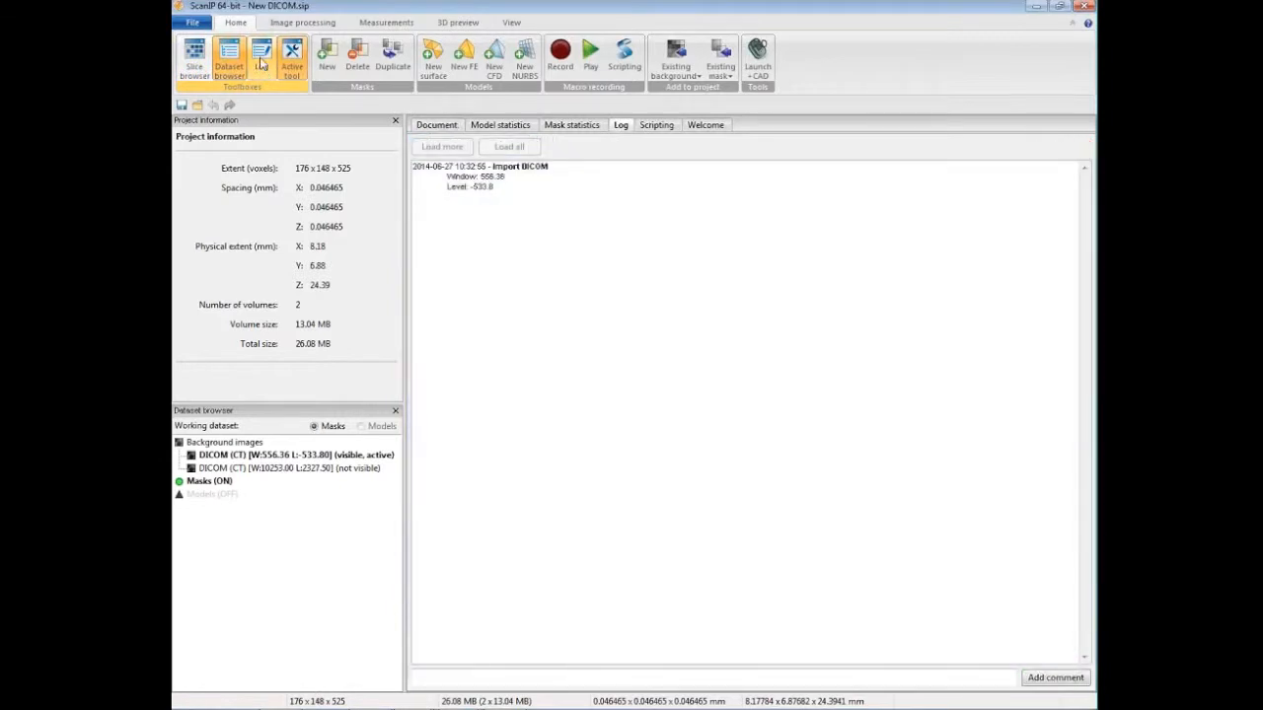
click(195, 61)
click(195, 61)
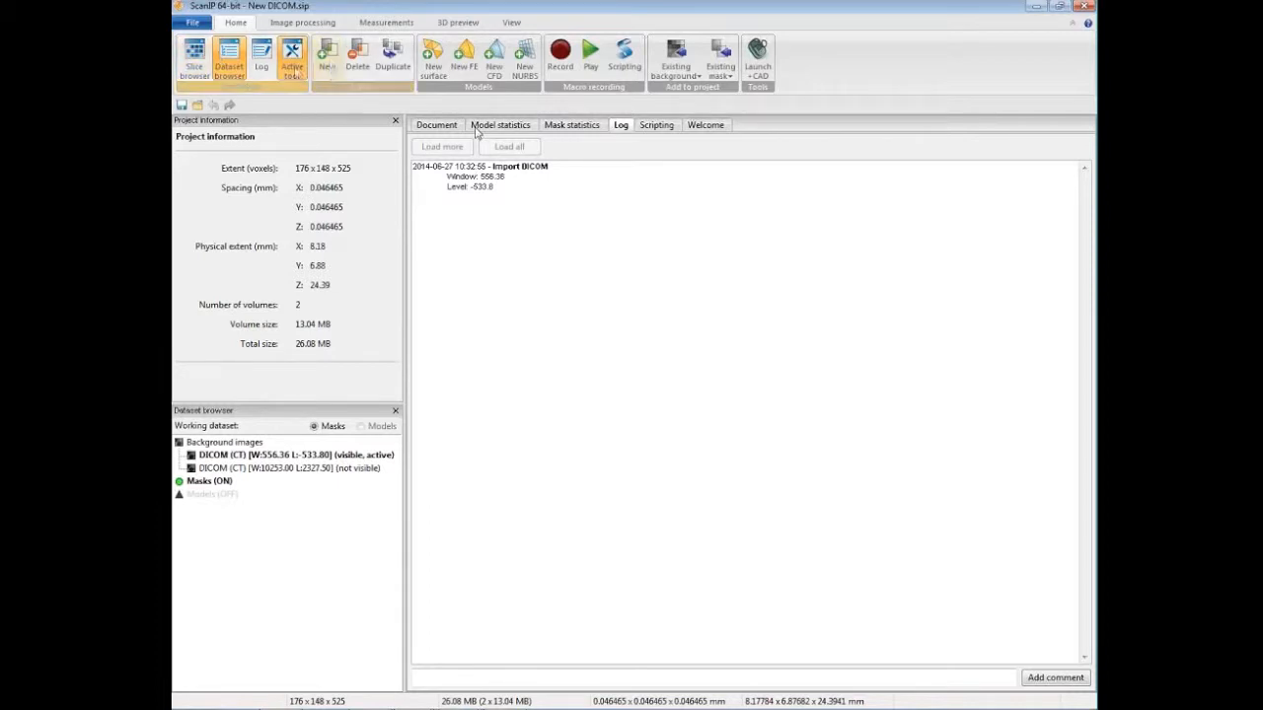
click(436, 127)
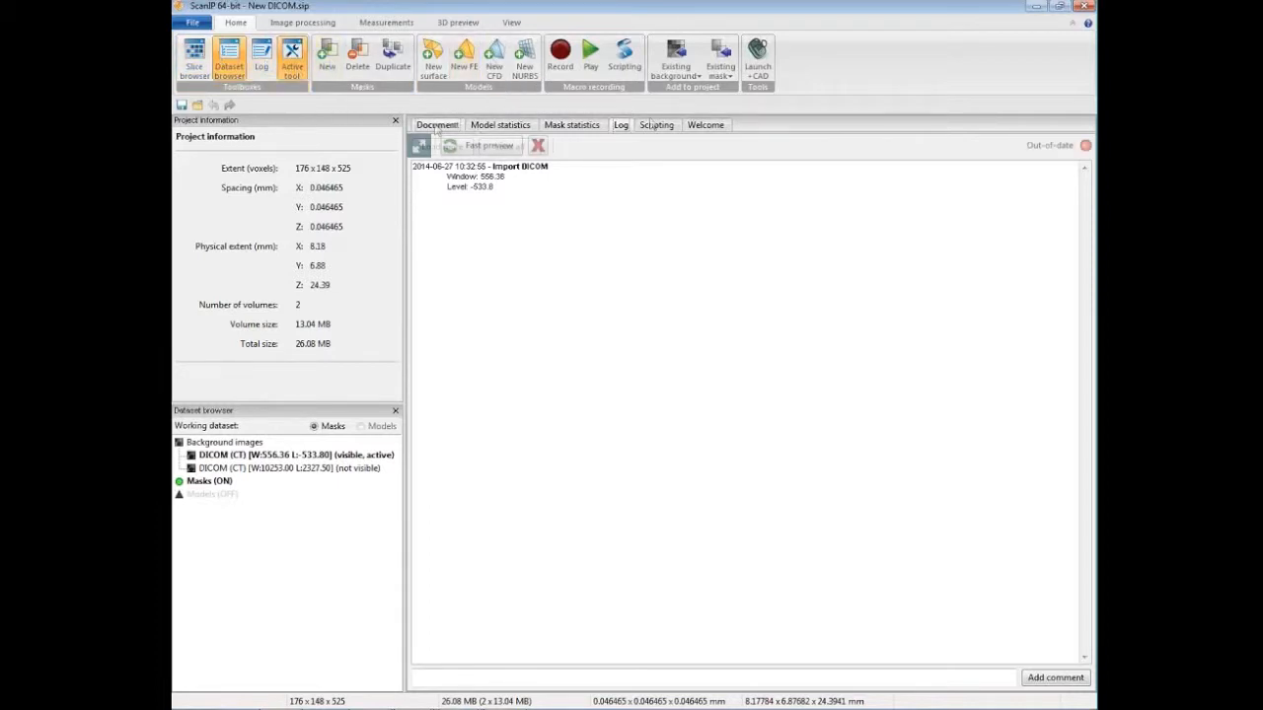
click(478, 146)
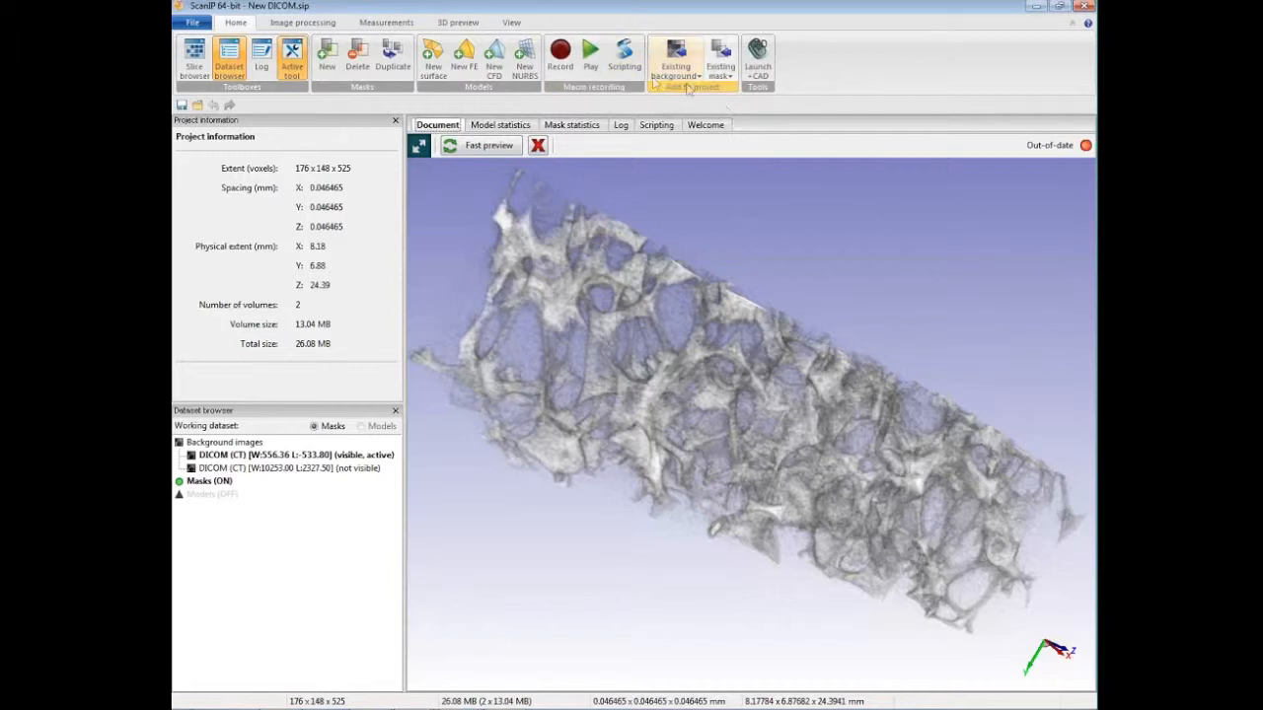
Step: Look over the available image processing commands and the measurement and quick statistics commands
click(325, 24)
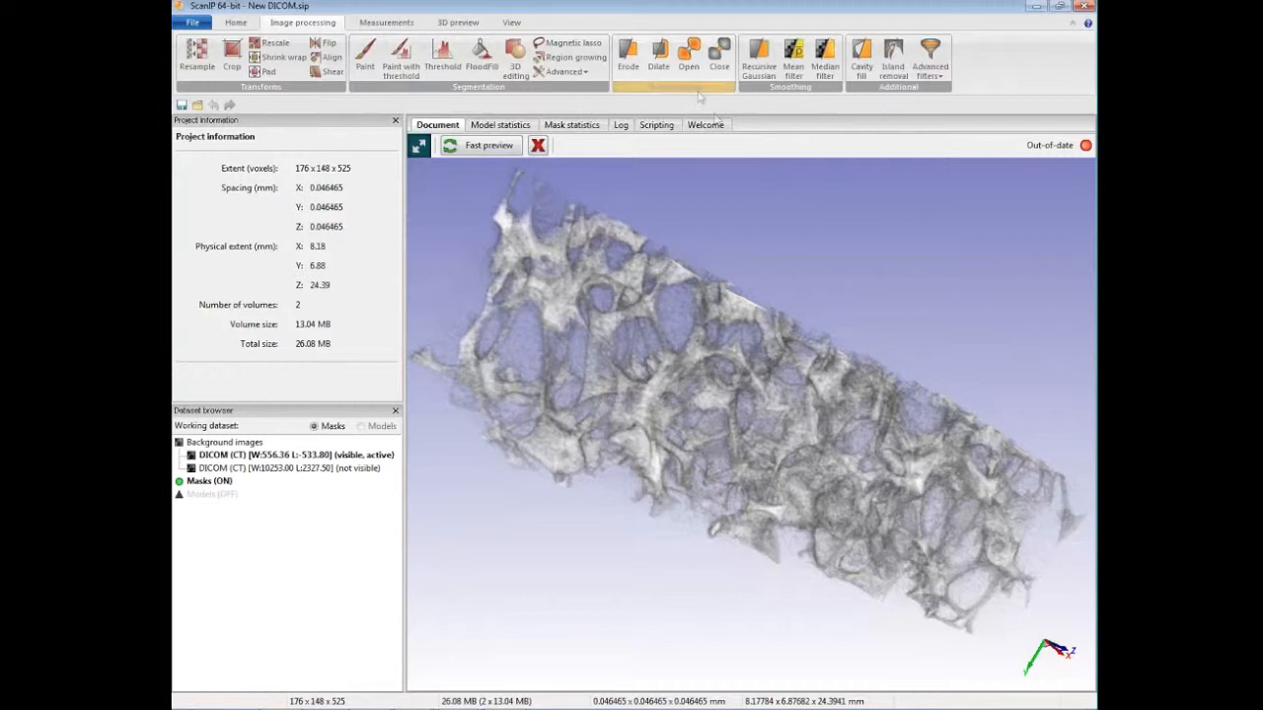
click(394, 27)
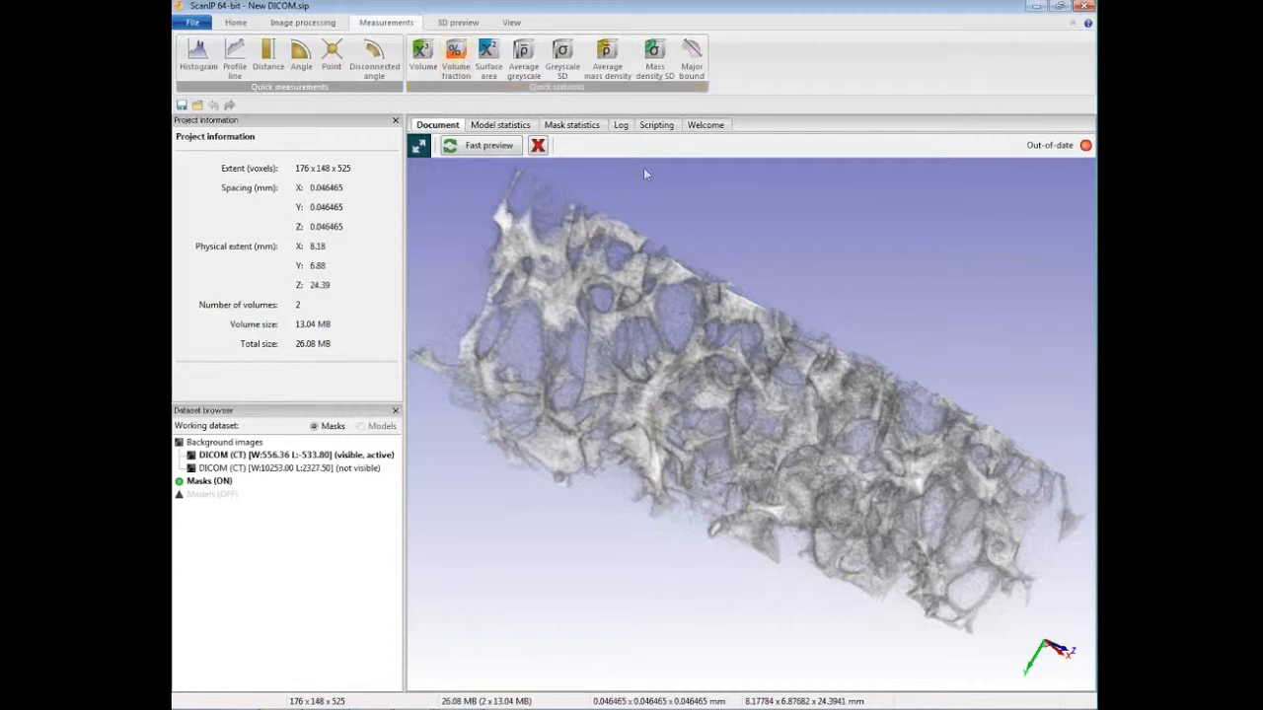
Step: Look over the available 3D preview and model setup commands
click(458, 23)
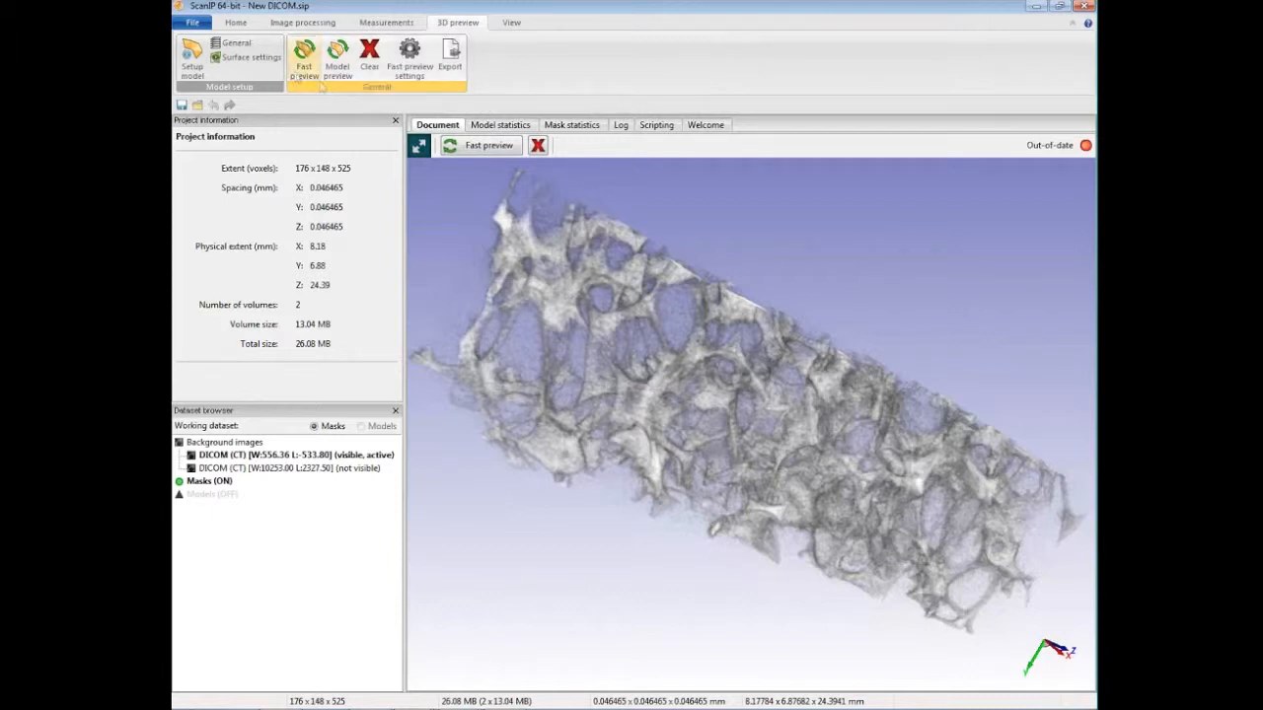
drag(550, 301, 557, 256)
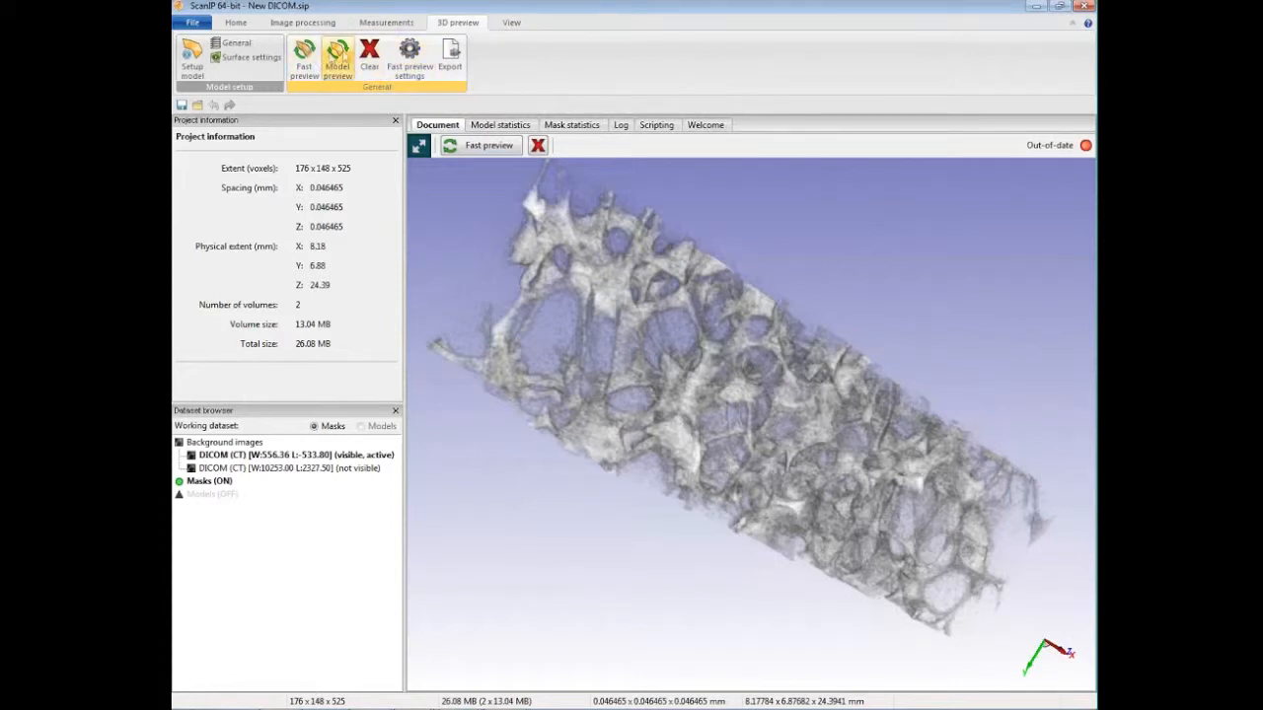
click(339, 59)
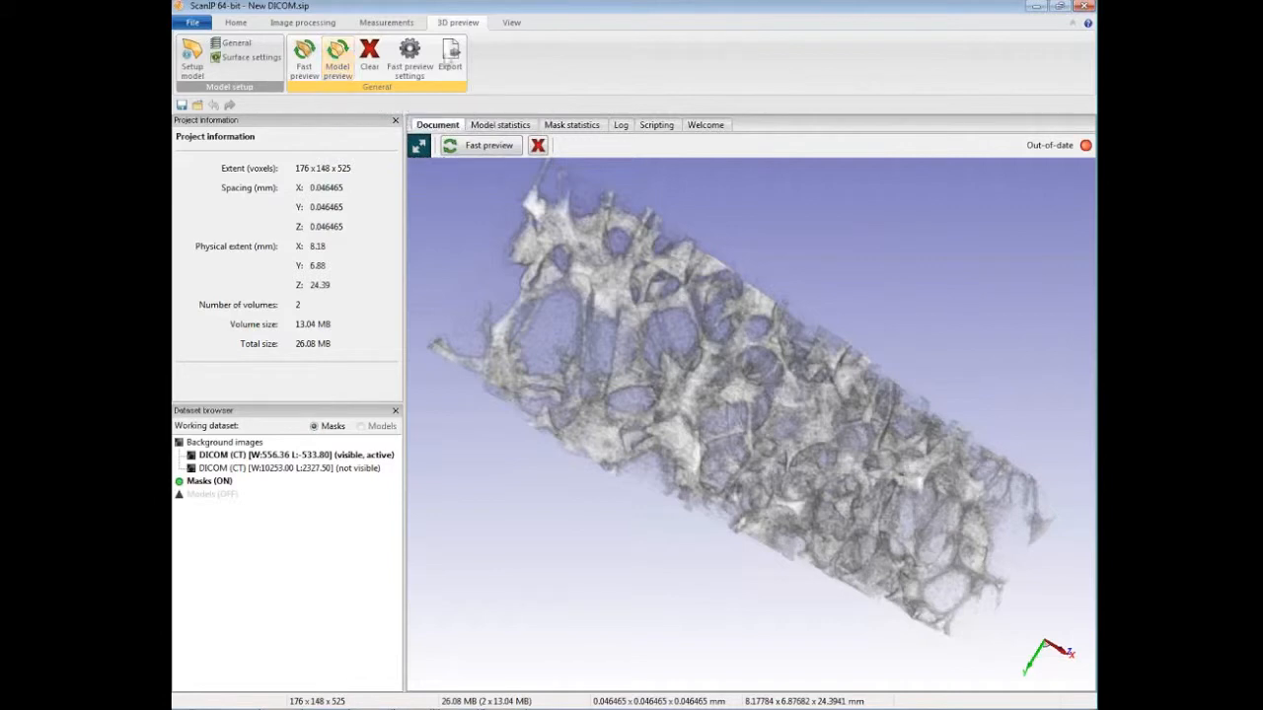
Step: Switch to the layout with three 2D slice views and one 3D view, briefly trying the enlarged slice view arrangement
click(509, 22)
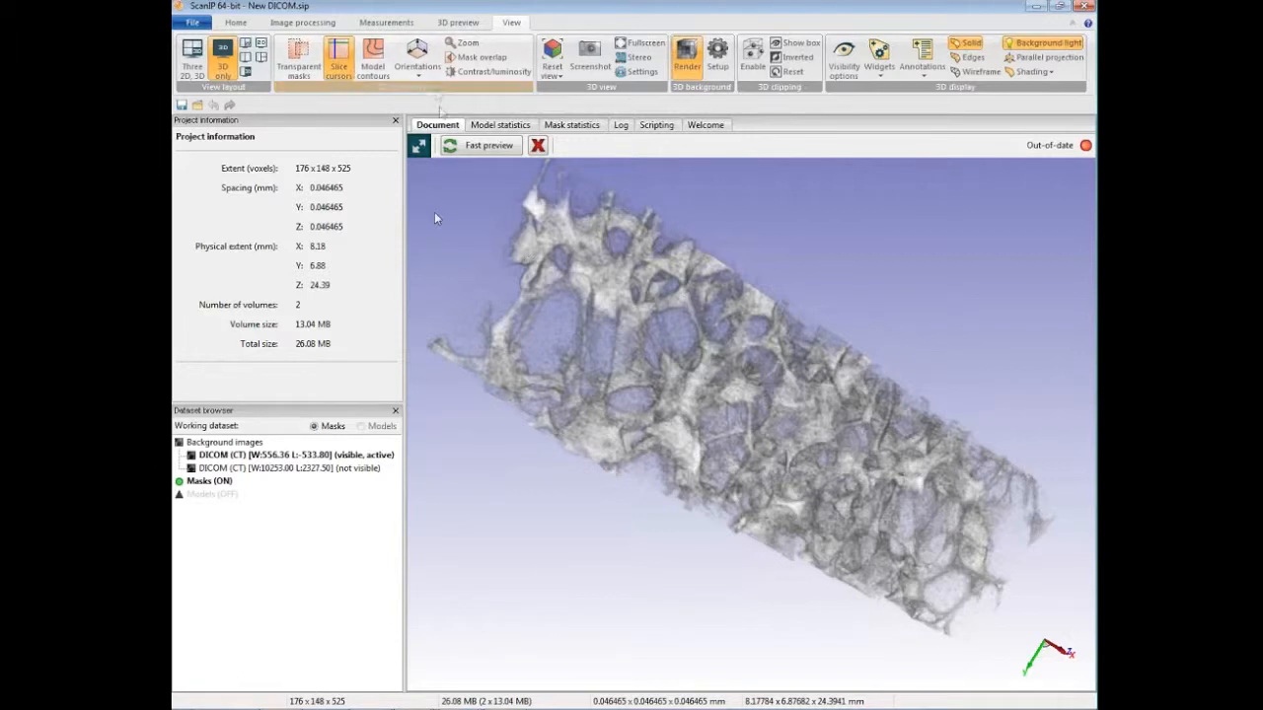
click(204, 65)
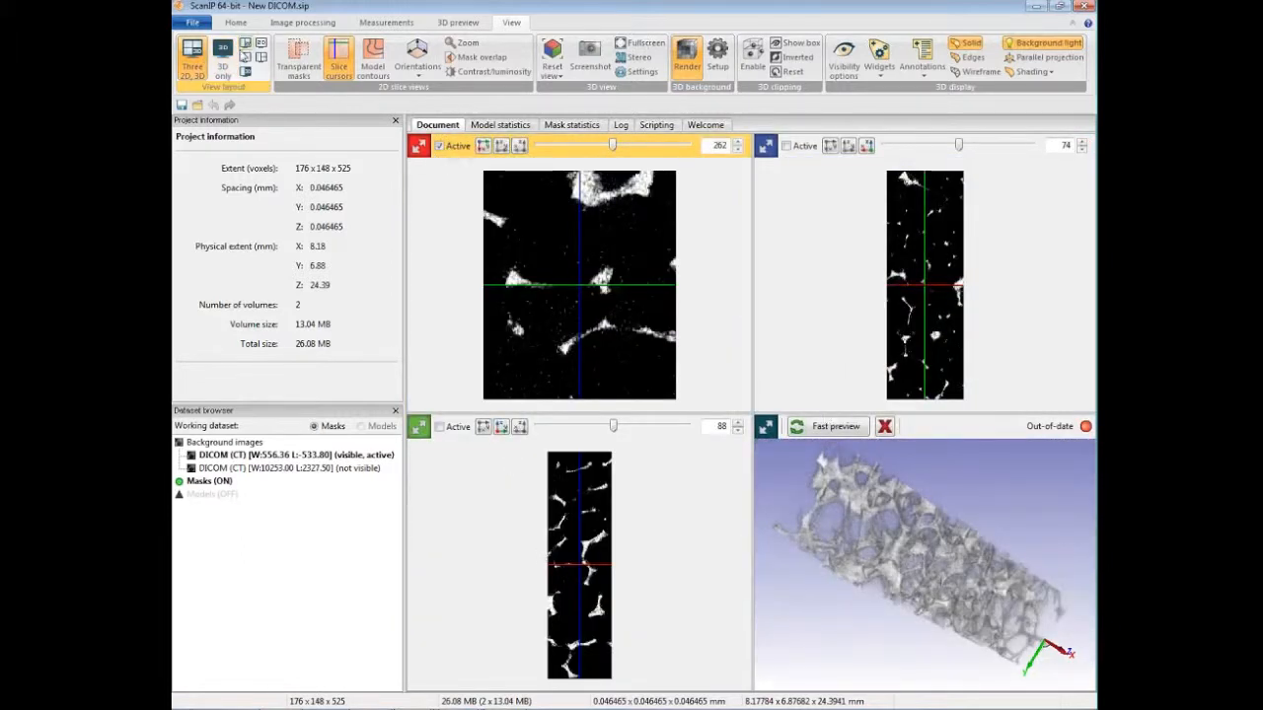
click(418, 146)
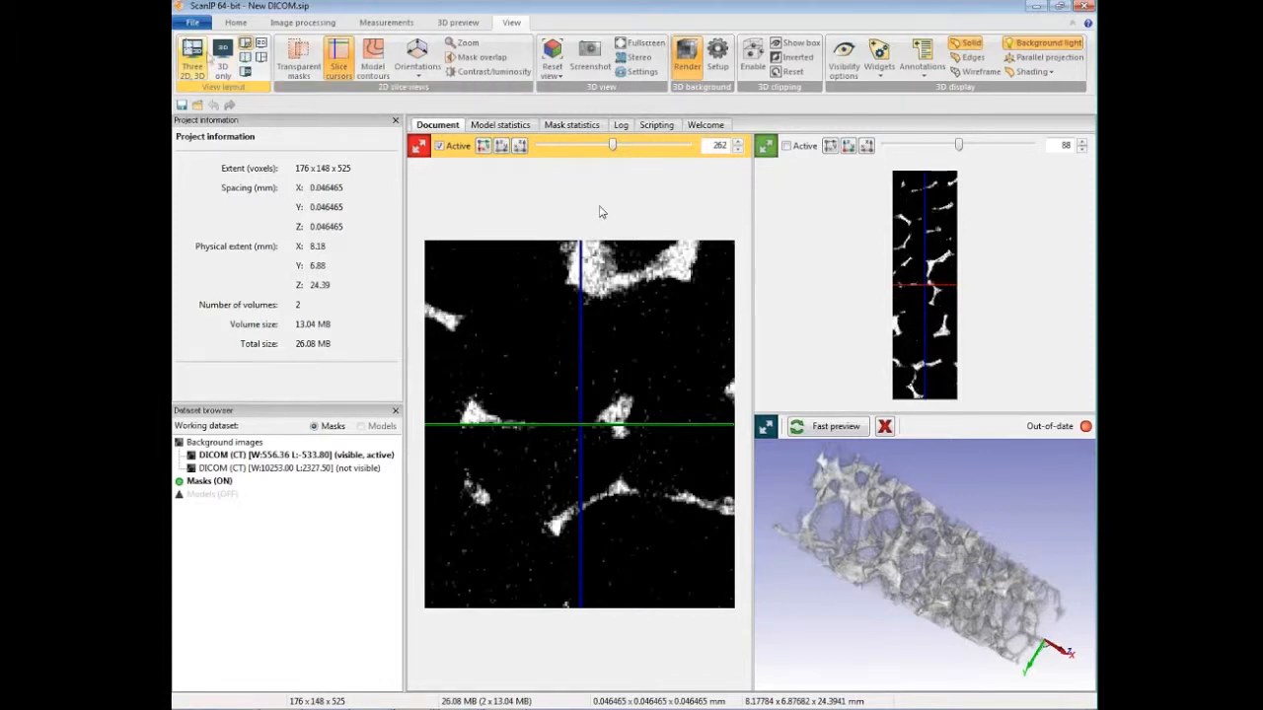
click(205, 61)
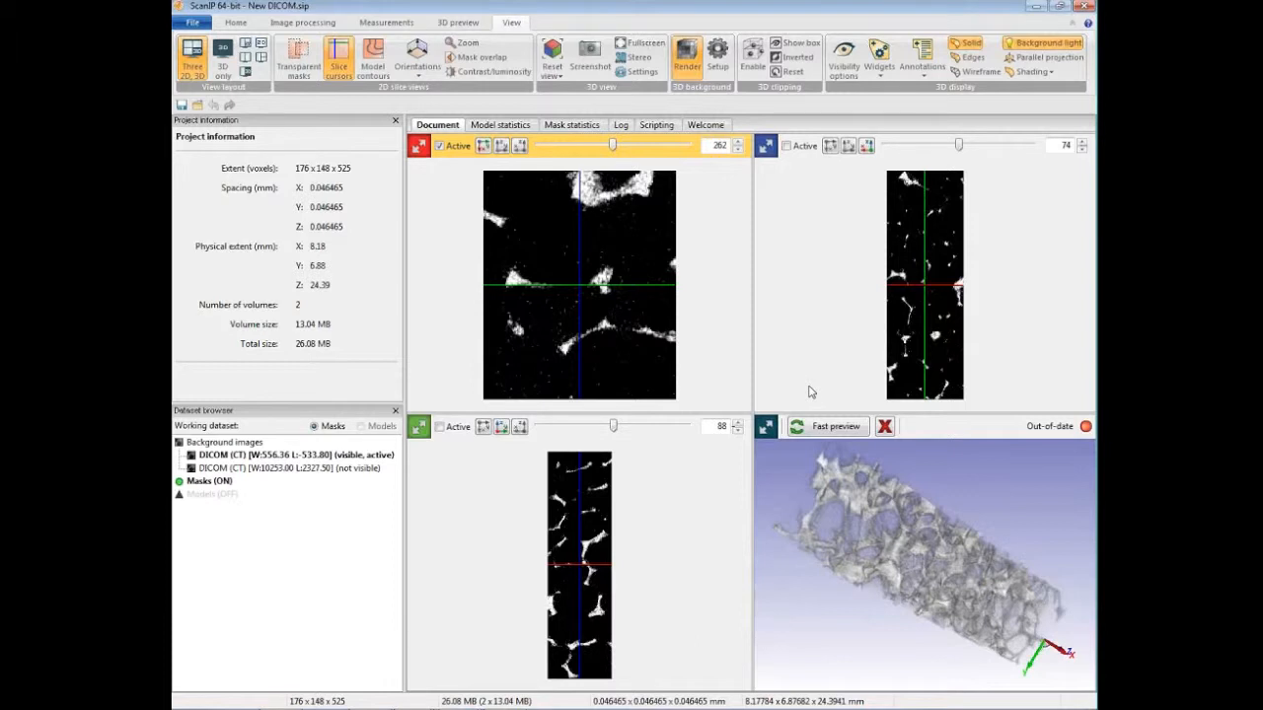
Step: Start resampling the image data and set the pixel spacing to 0.03 mm in X, Y and Z
click(320, 24)
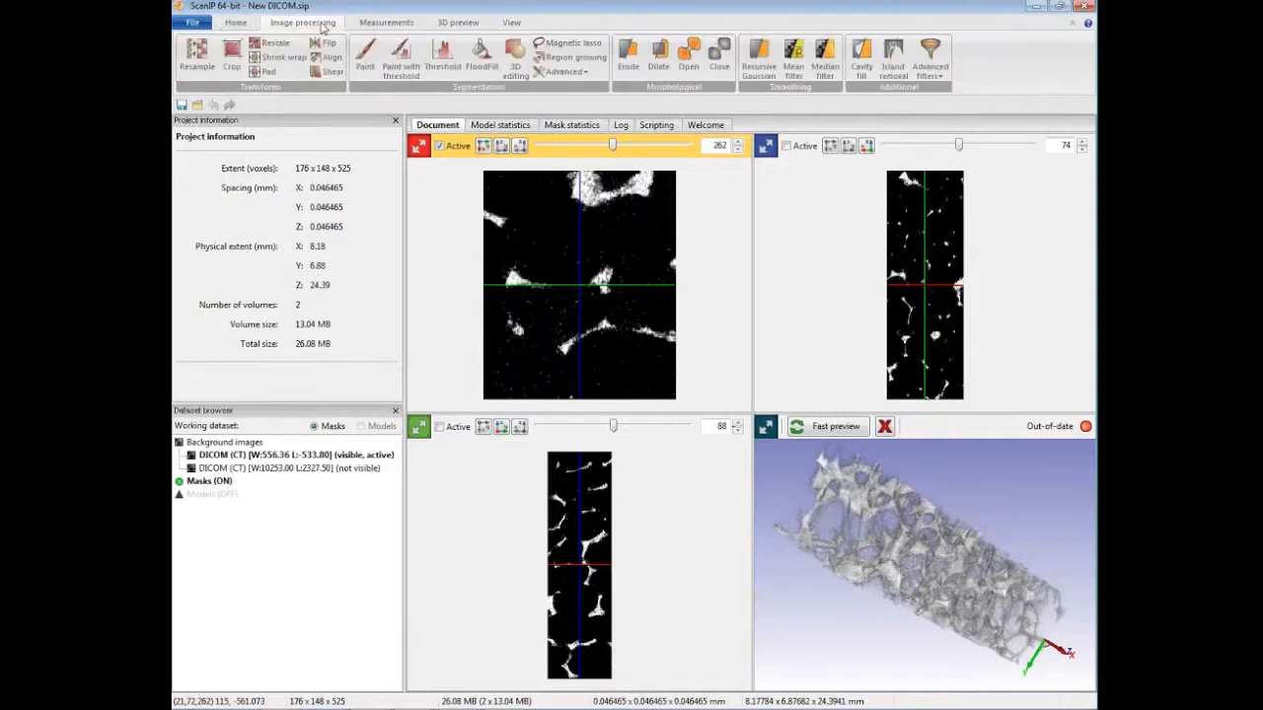
click(198, 58)
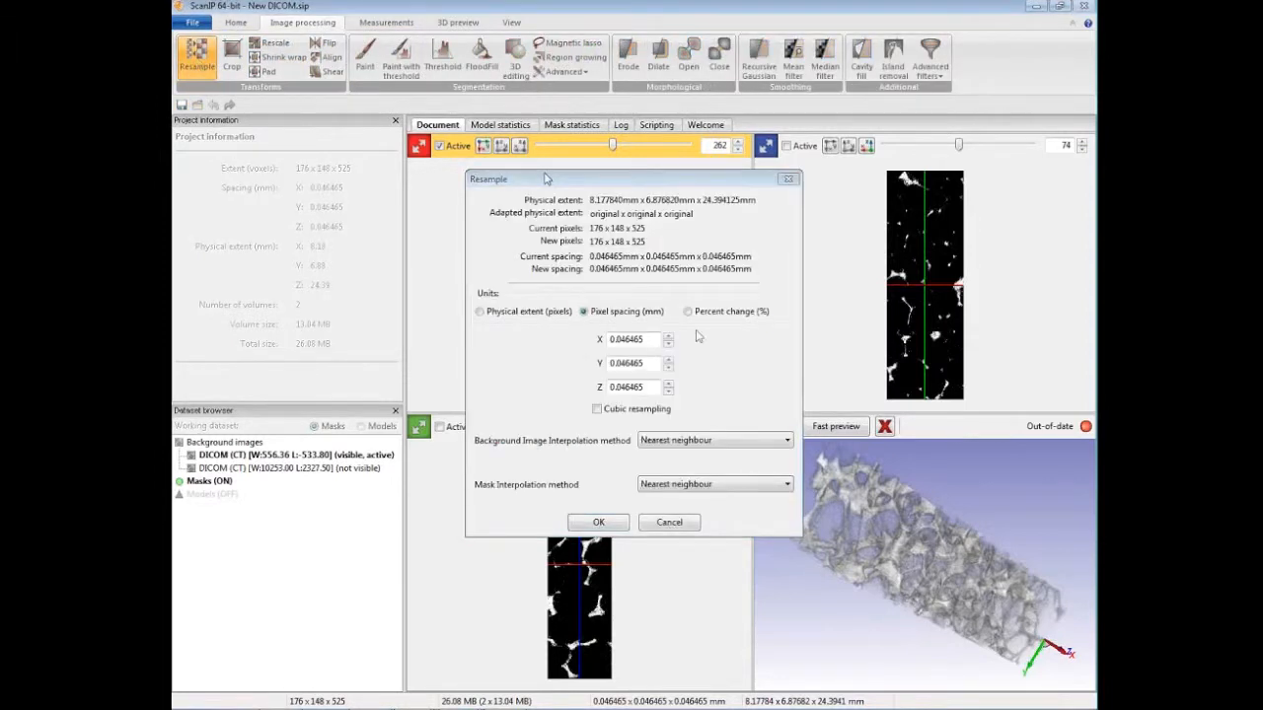
click(649, 341)
double_click(650, 342)
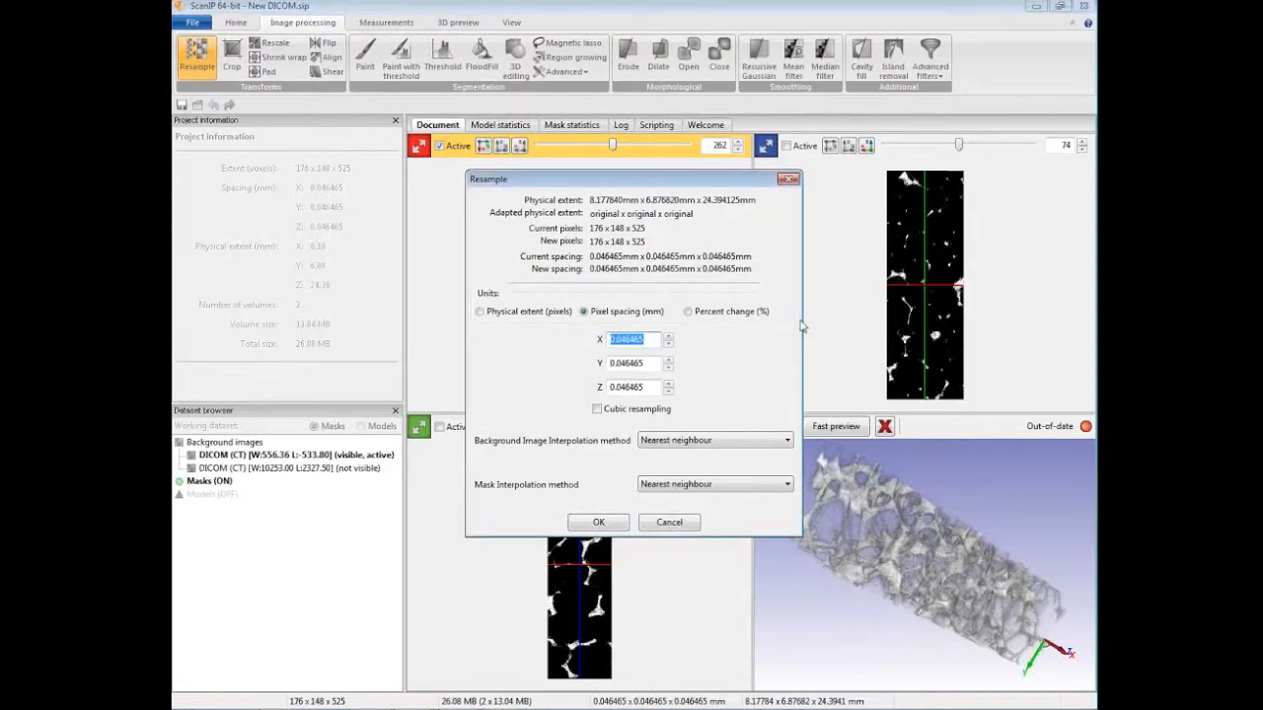
text(0.03)
double_click(648, 365)
text(0.0)
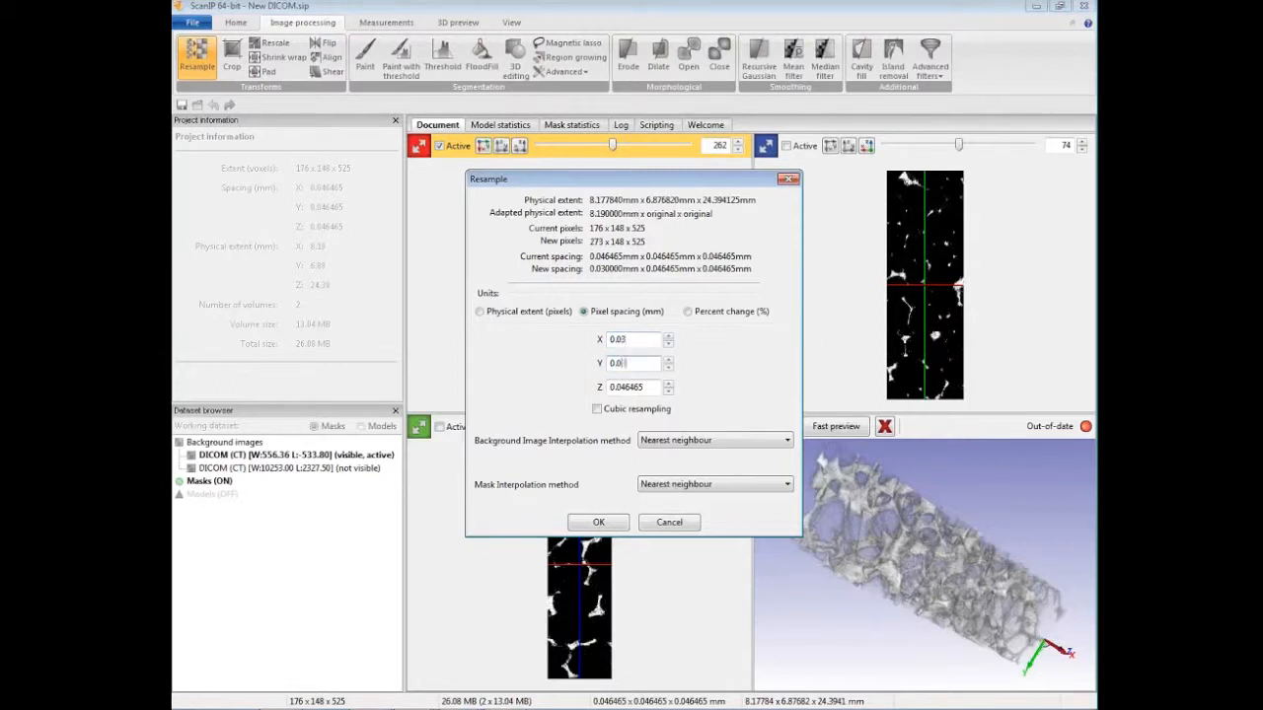
double_click(641, 386)
text(0.03)
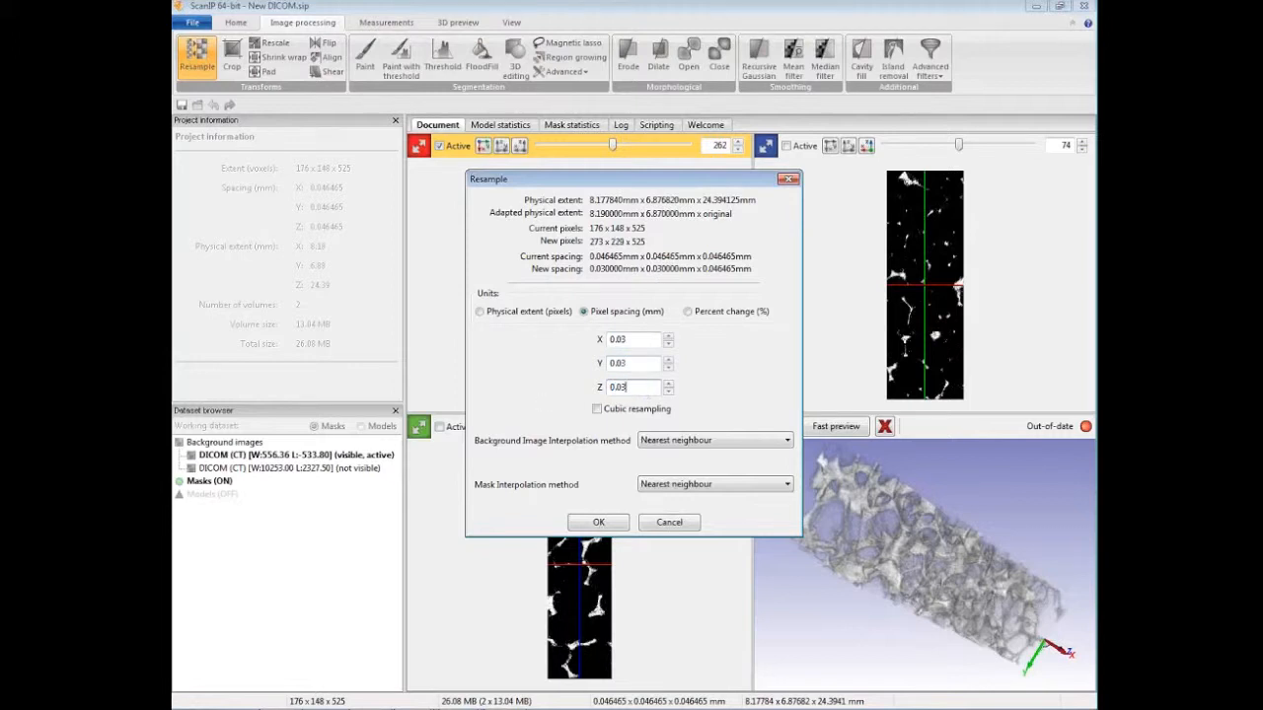
click(596, 522)
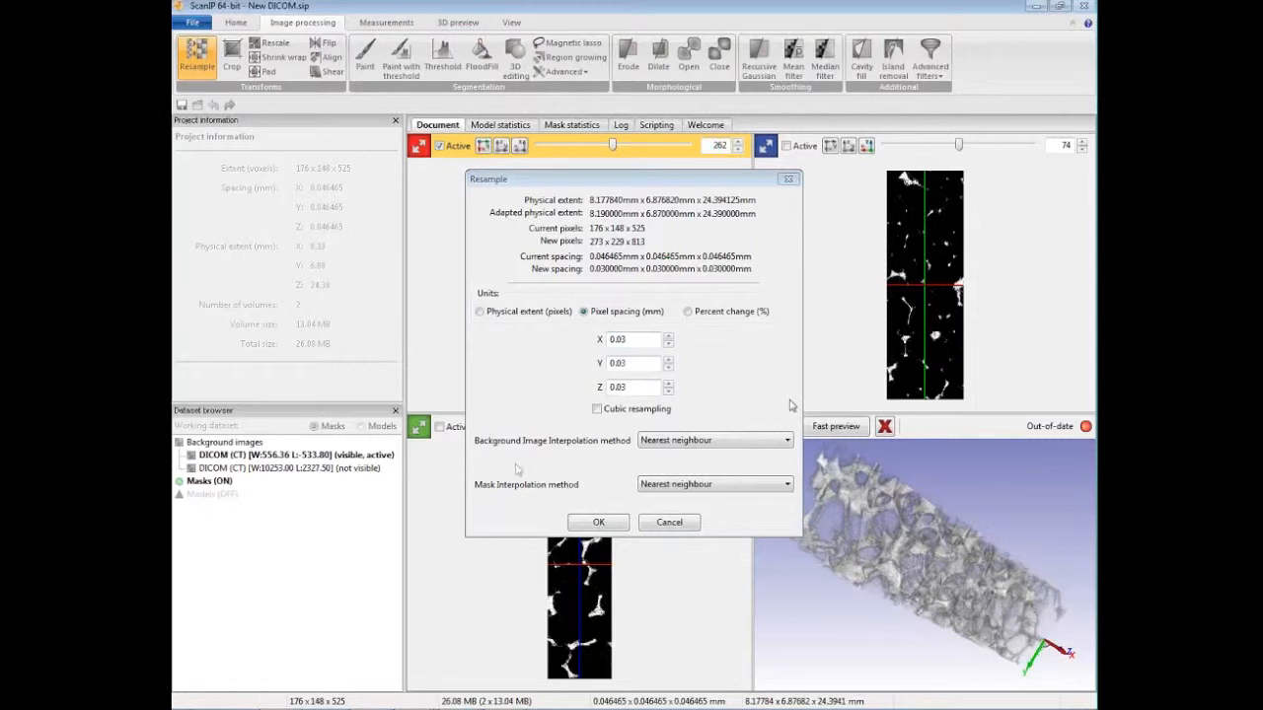
Step: Choose Linear interpolation for both the background images and the masks and apply the resampling
click(715, 441)
mouse_move(715, 449)
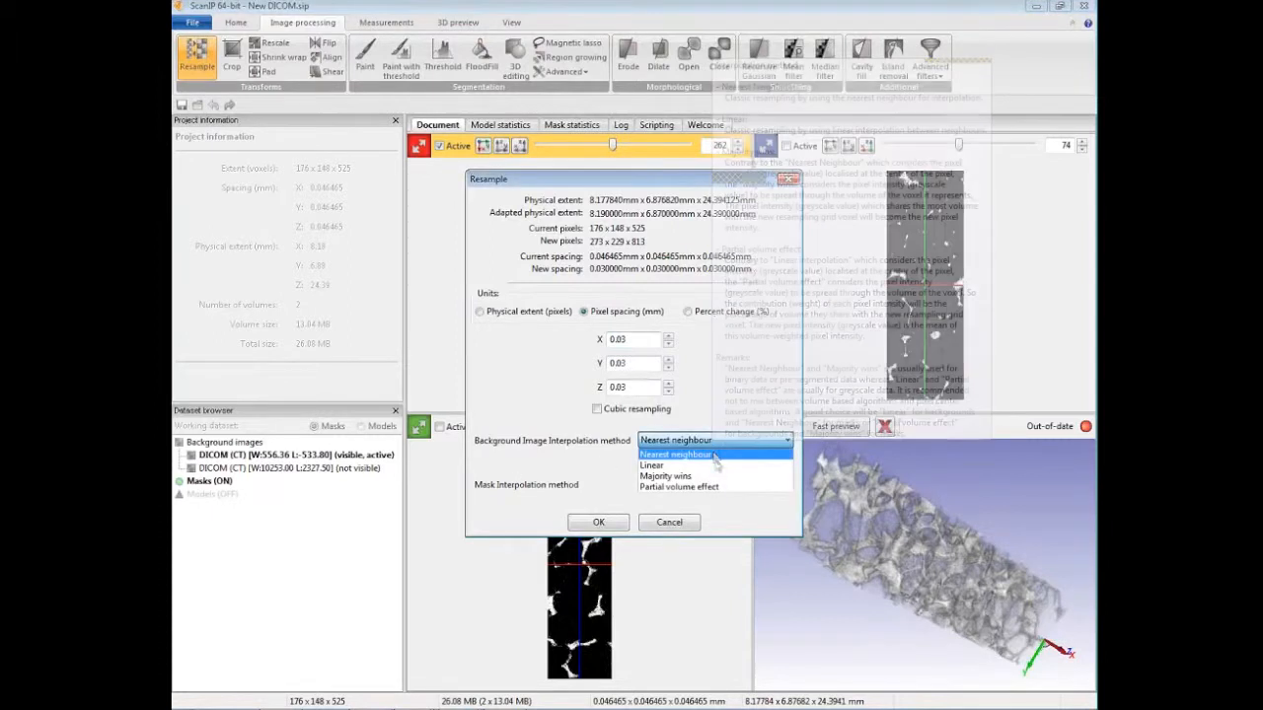
click(718, 466)
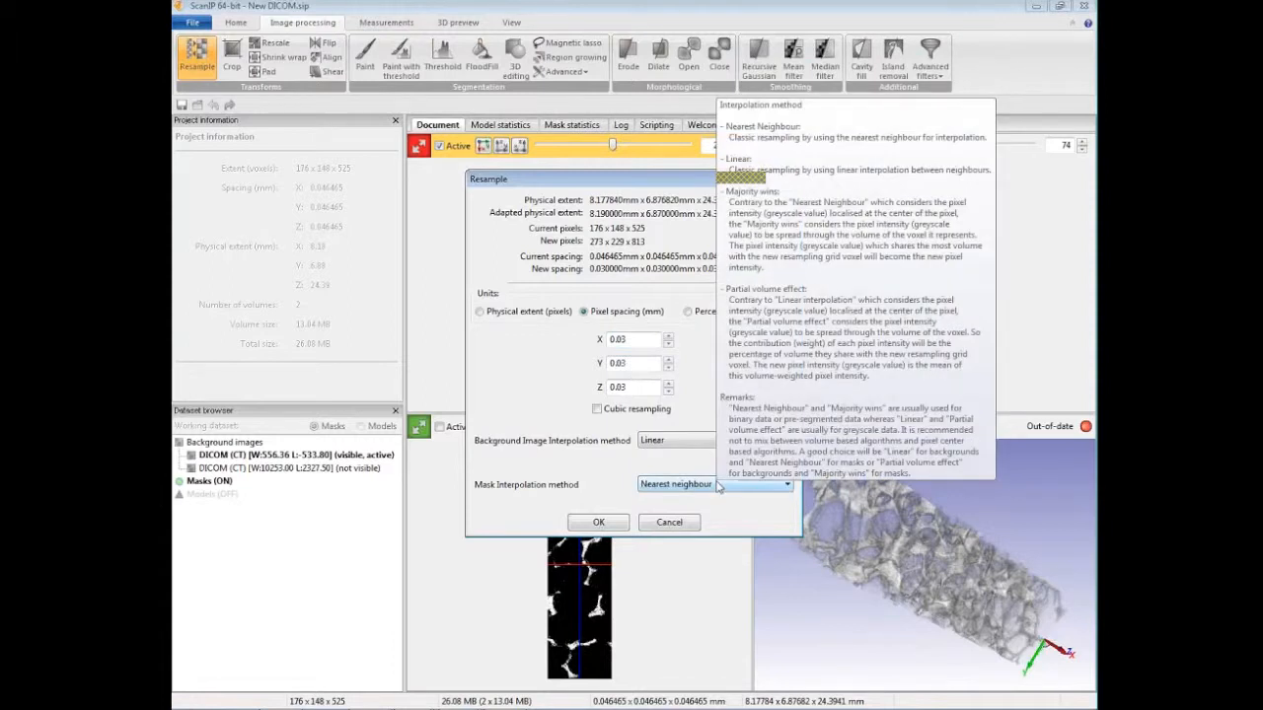
click(718, 485)
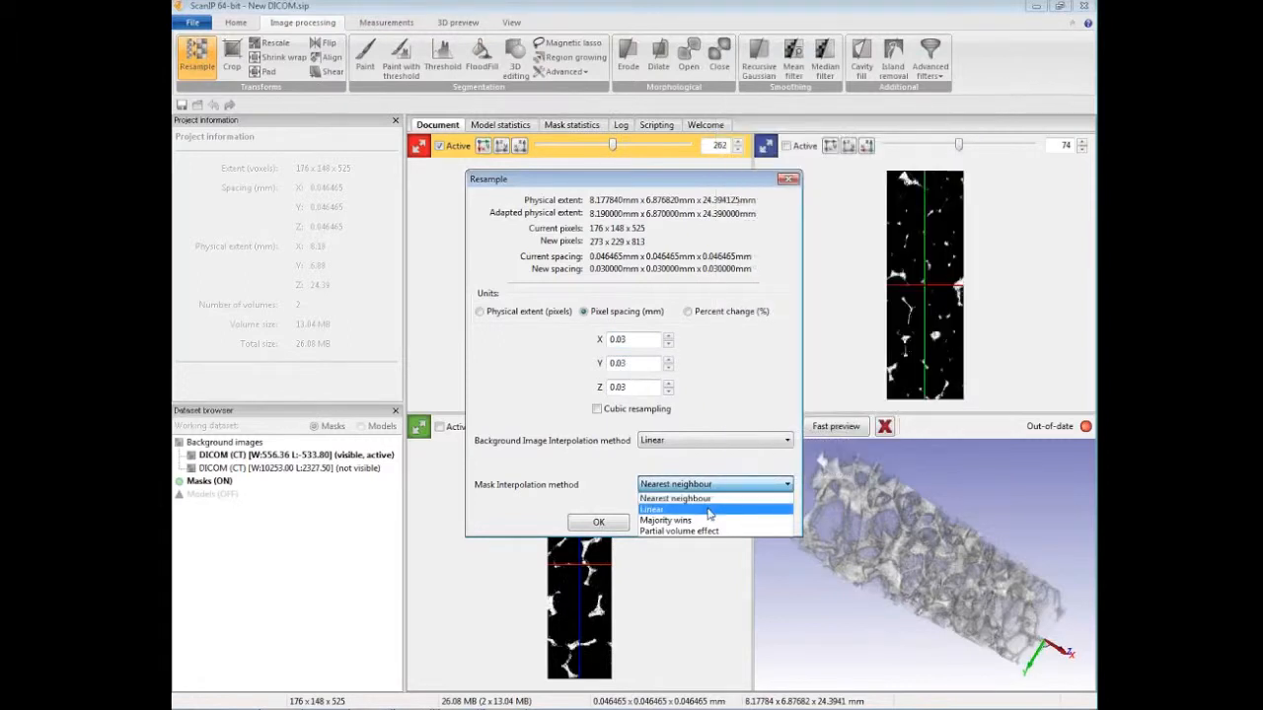
click(709, 511)
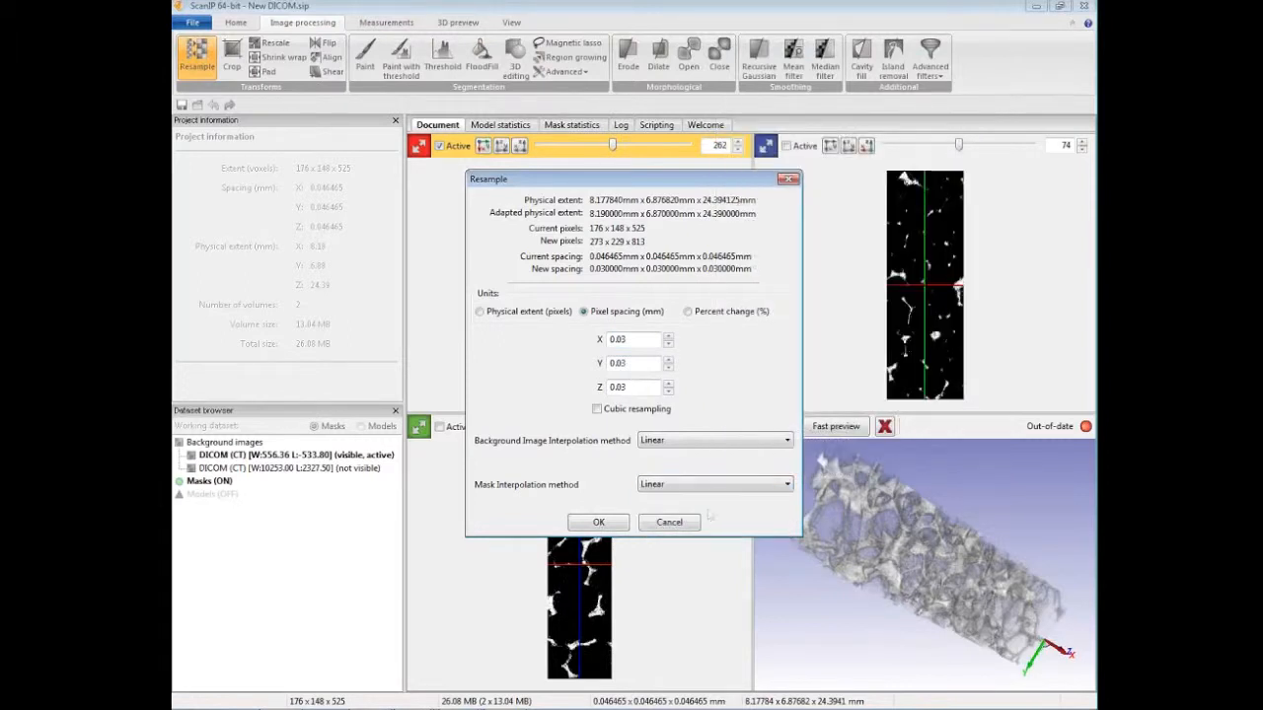
click(637, 411)
click(602, 522)
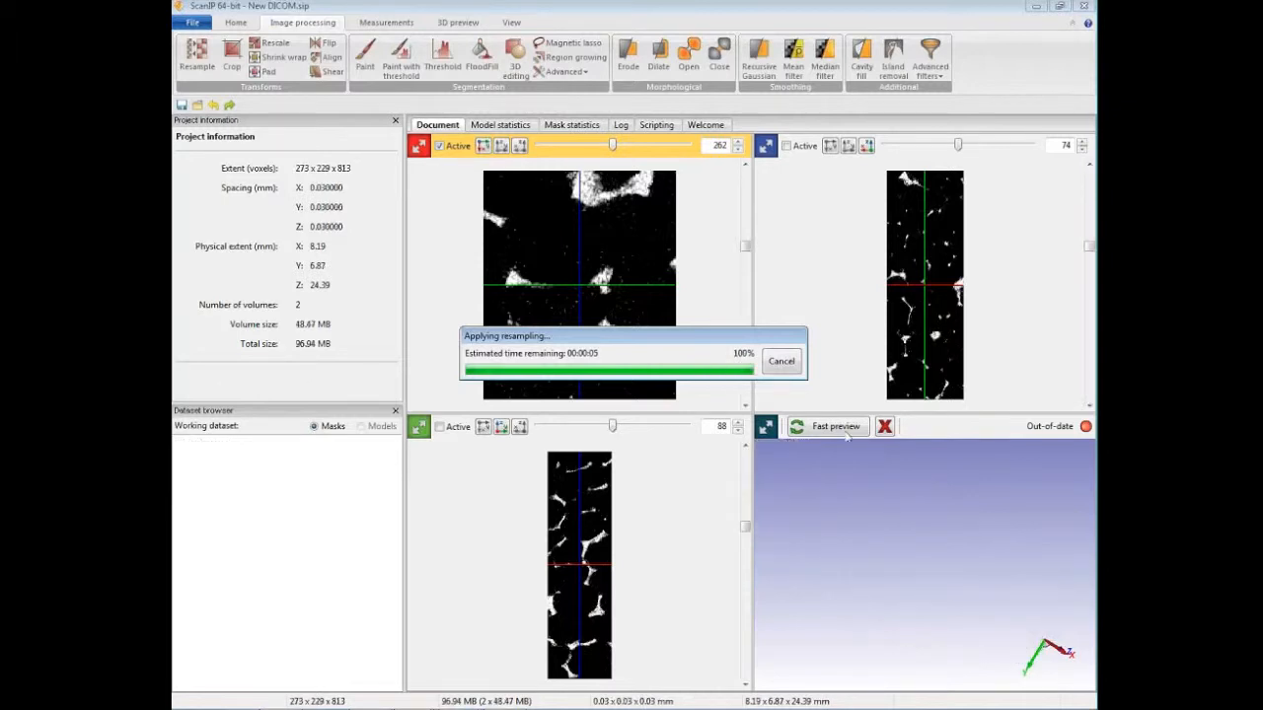
Step: Inspect the resampled foam volume from several angles in the 3D view
drag(839, 499, 875, 535)
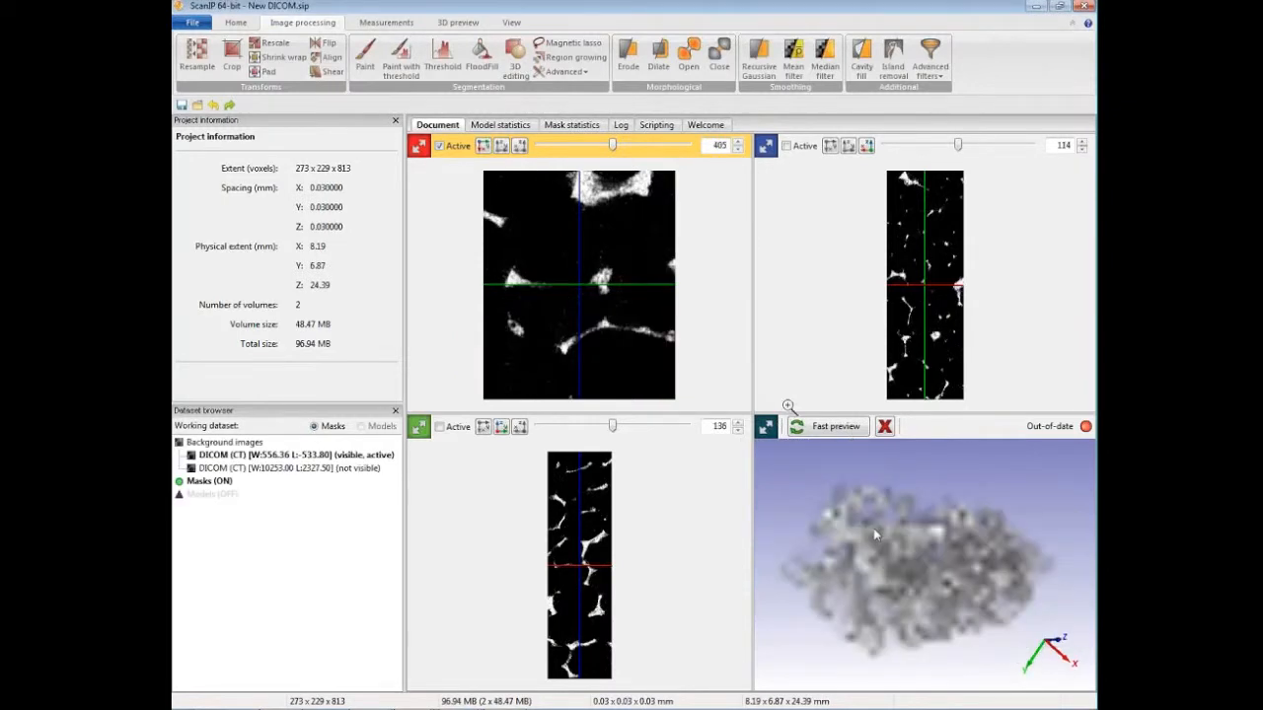
drag(875, 472, 855, 521)
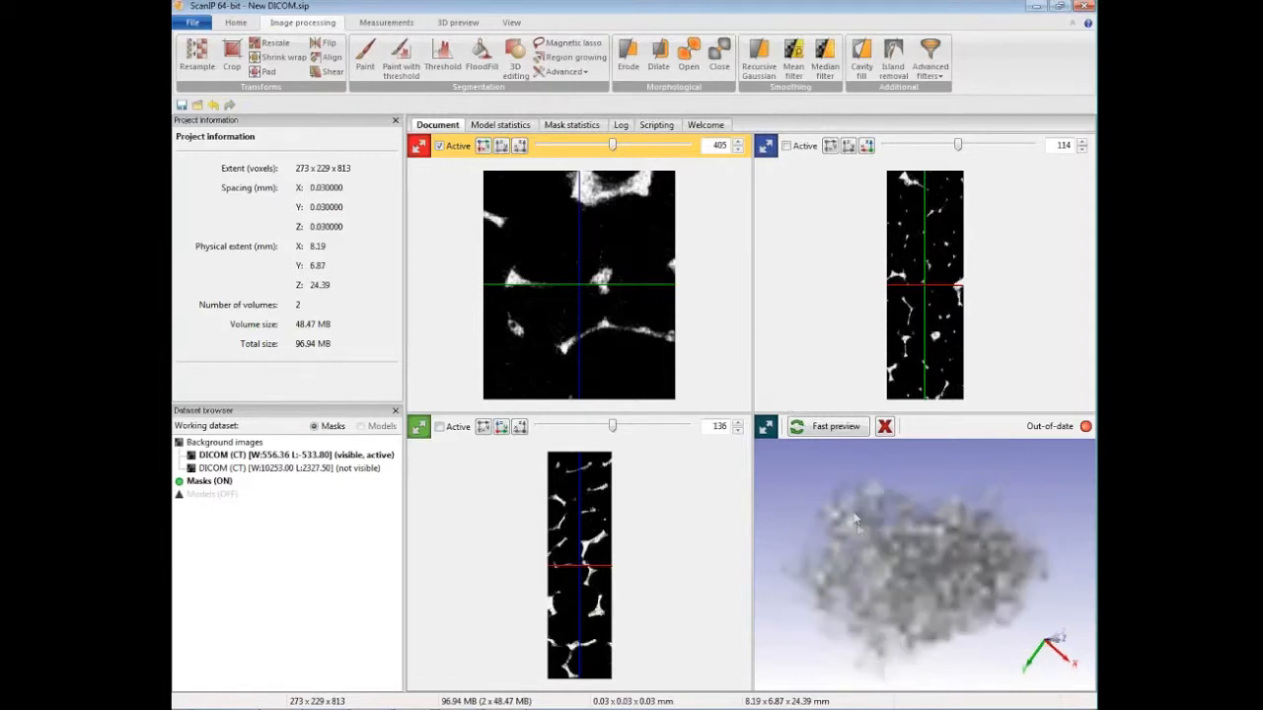
drag(839, 463, 864, 512)
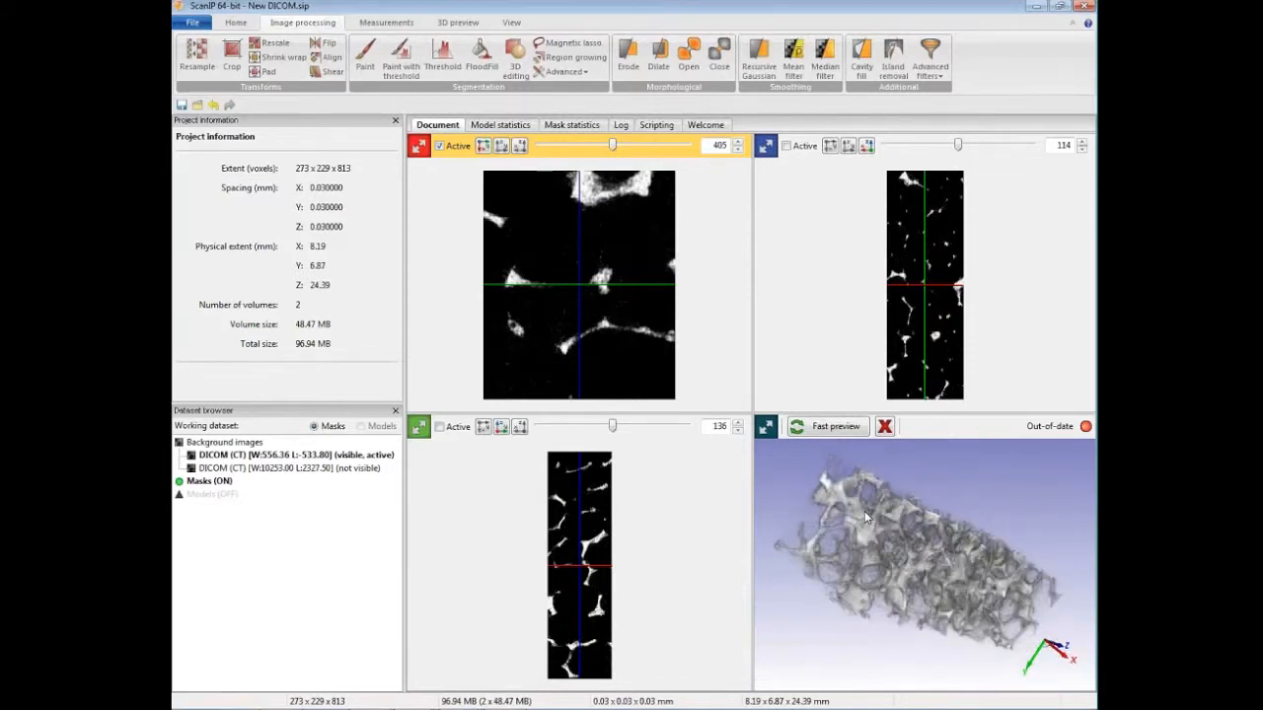
drag(786, 467, 859, 514)
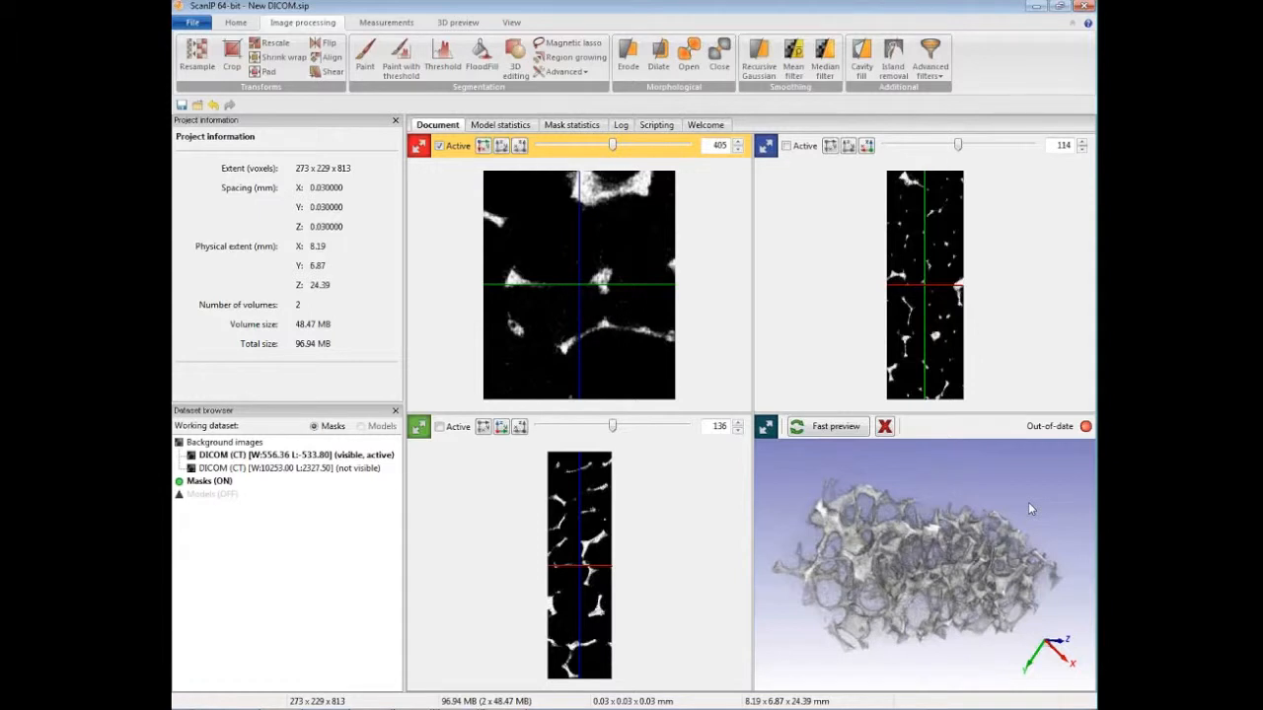
mouse_move(934, 538)
mouse_down()
mouse_move(951, 548)
mouse_move(934, 546)
mouse_up()
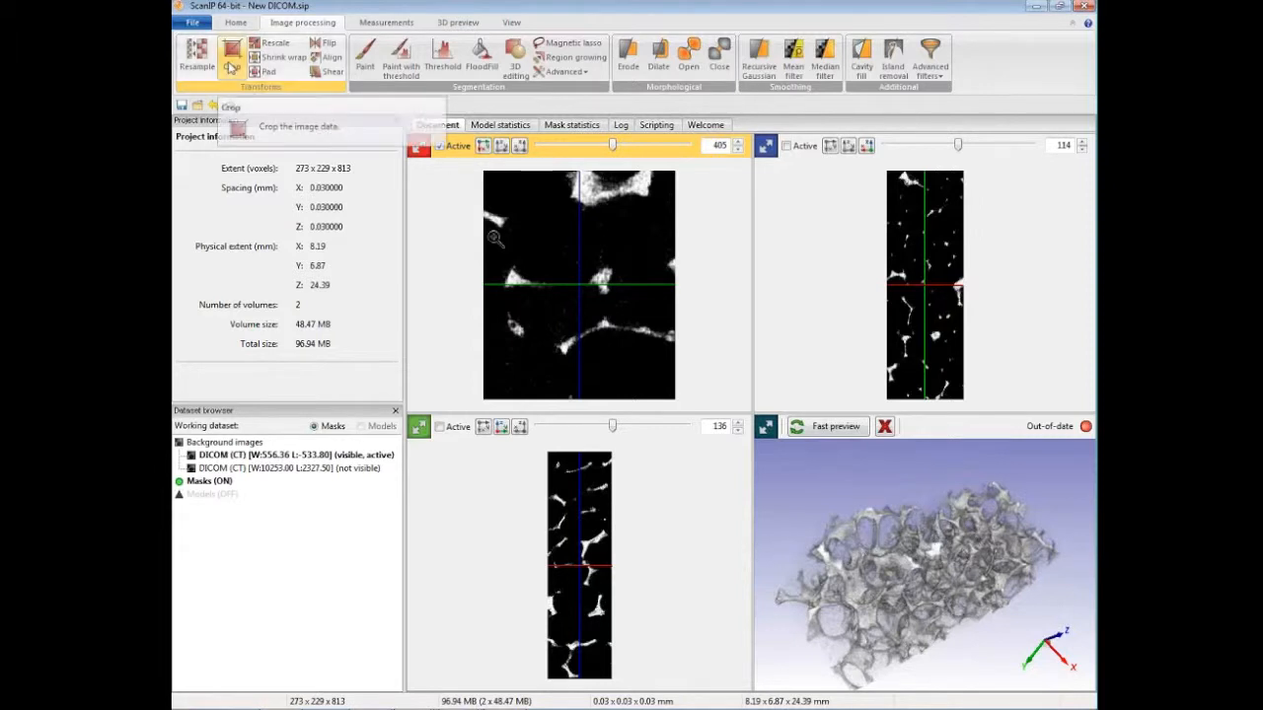
Step: Start cropping the resampled volume and set the upper X boundary to 265 pixels
click(231, 61)
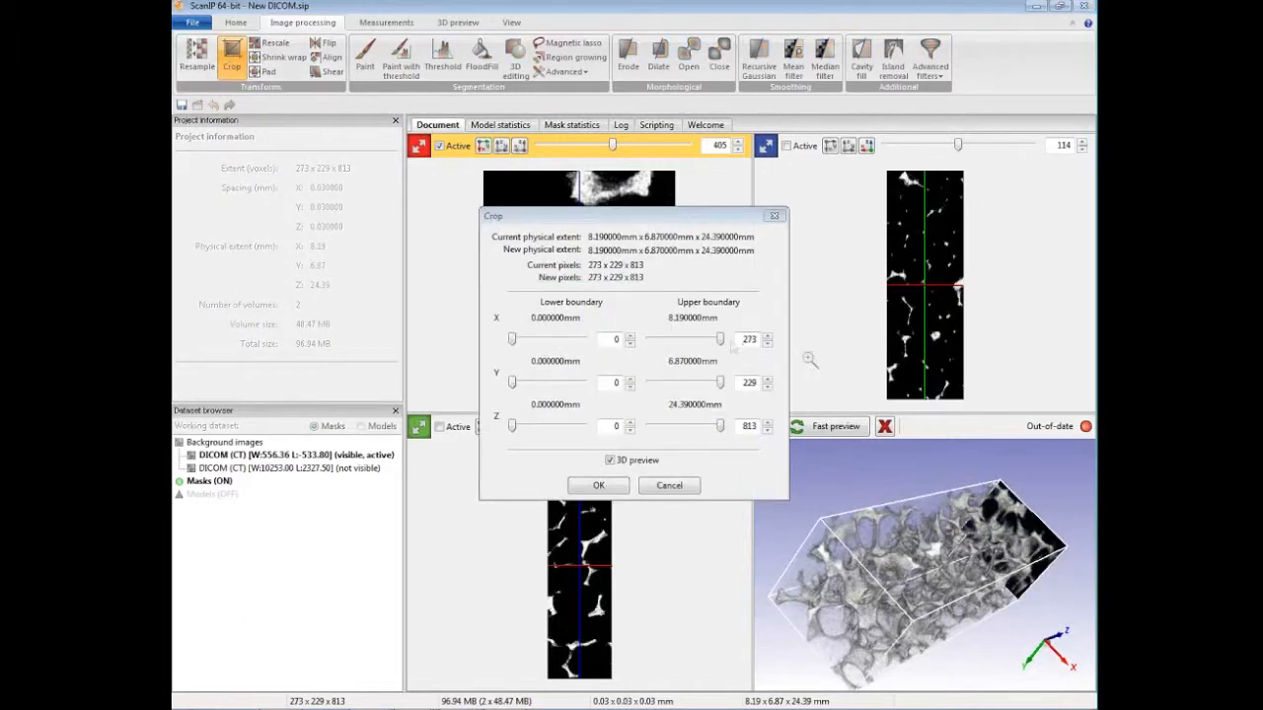
drag(720, 340, 695, 343)
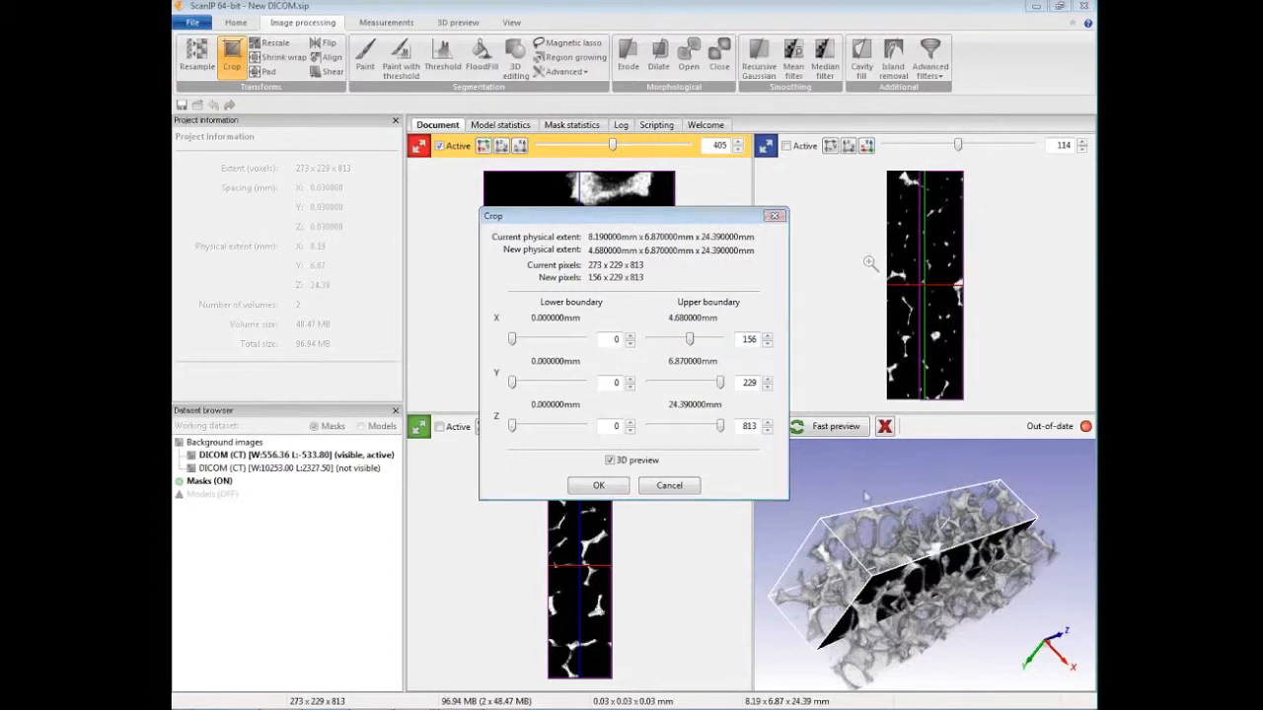
drag(636, 217, 283, 195)
click(663, 284)
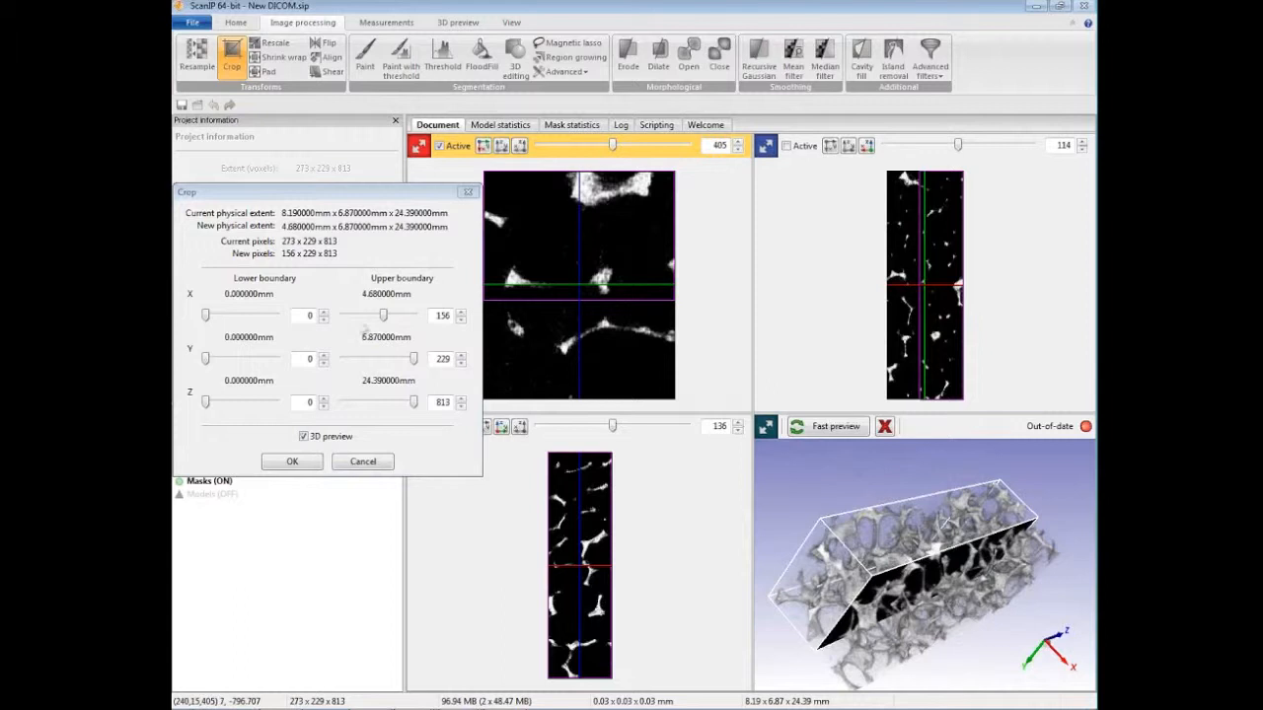
drag(386, 316, 416, 323)
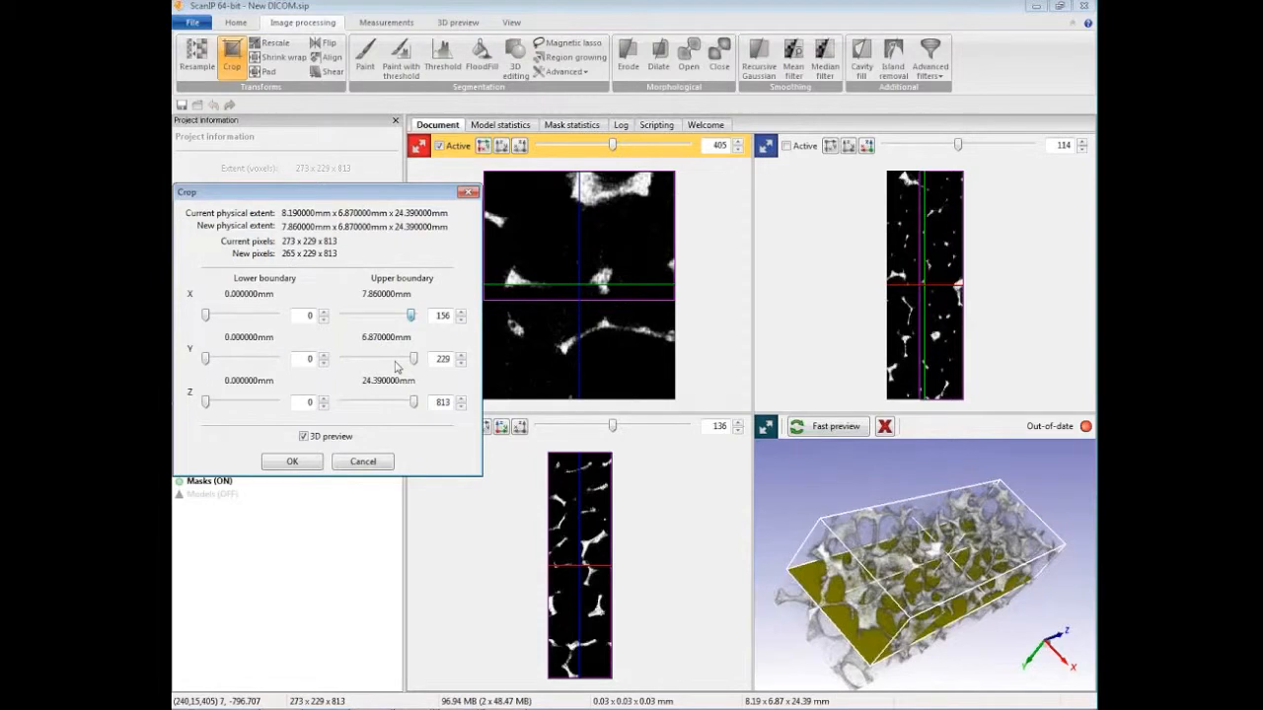
Step: Try a lower upper Y boundary, restore it to 229, set the upper Z boundary to 357 pixels and apply the crop
mouse_move(397, 363)
mouse_down()
mouse_move(385, 365)
mouse_move(417, 366)
mouse_up()
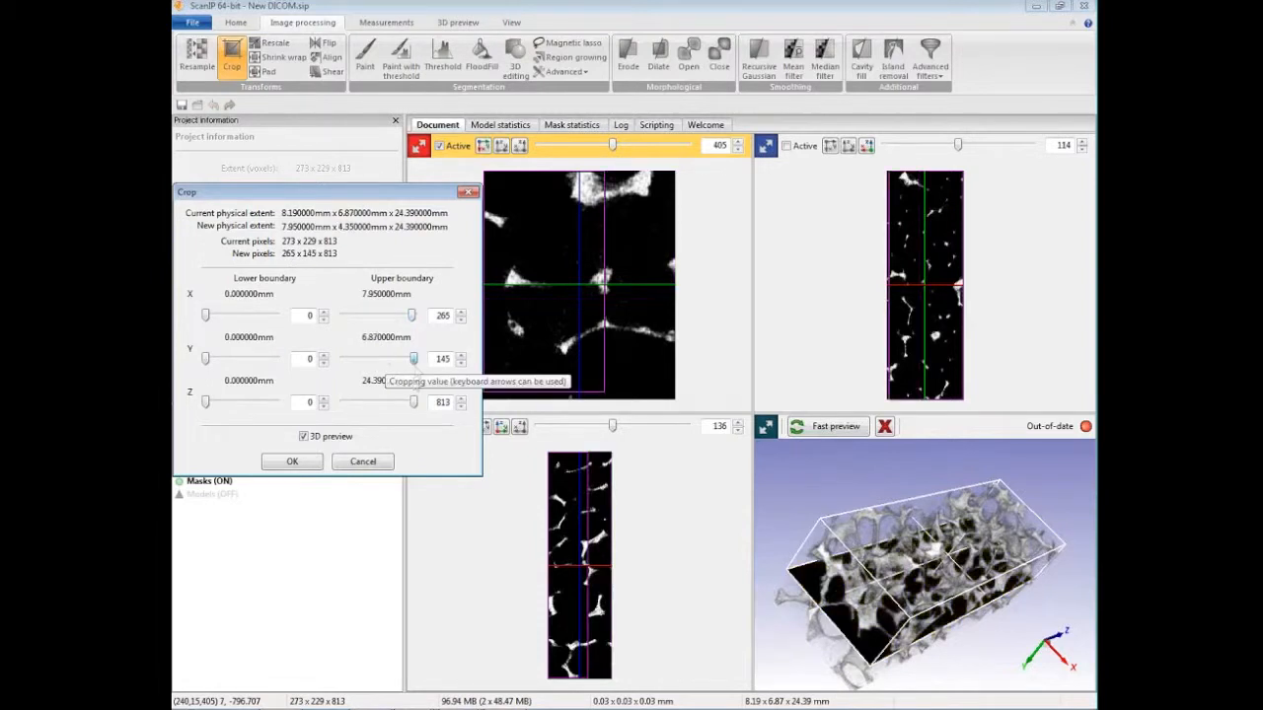
click(380, 405)
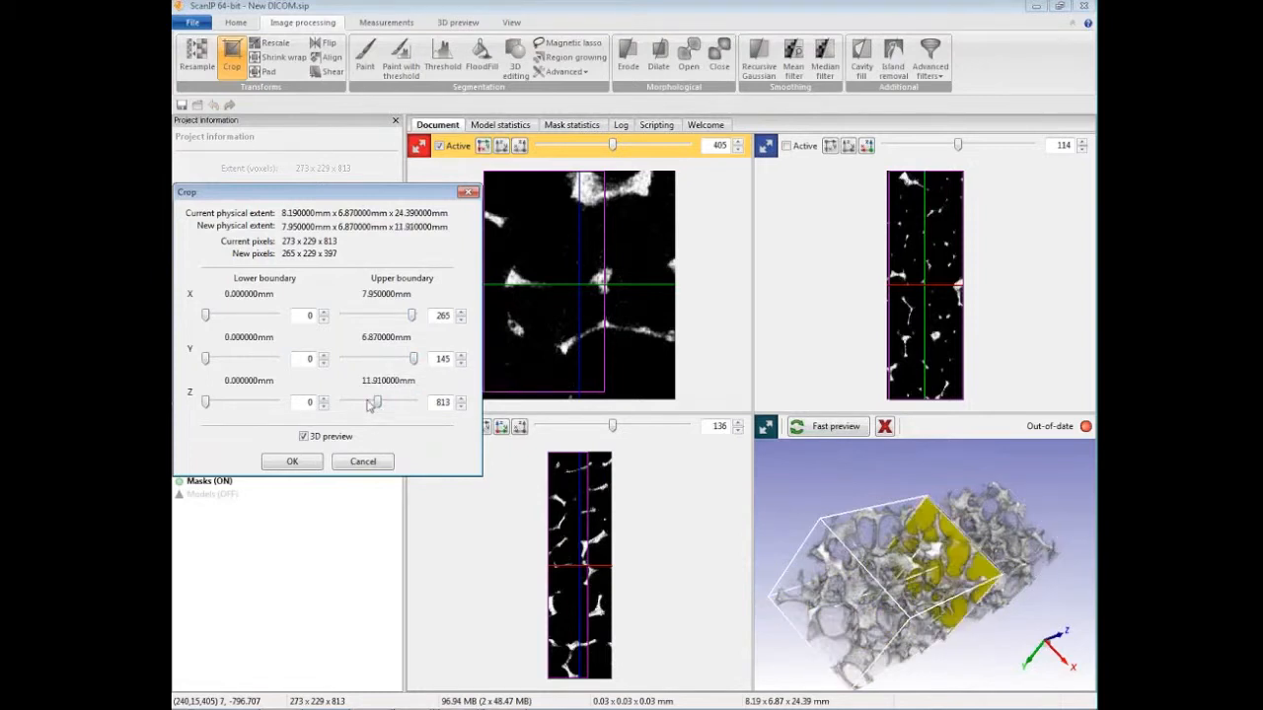
click(368, 404)
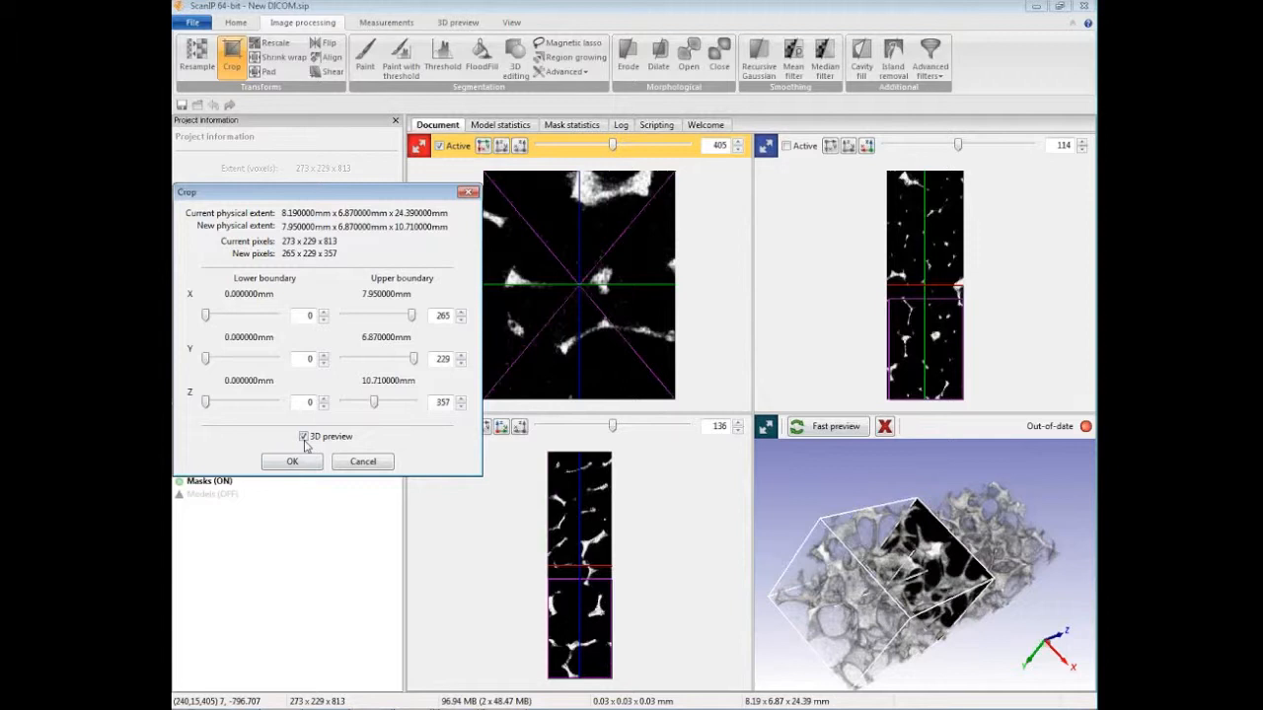
click(308, 464)
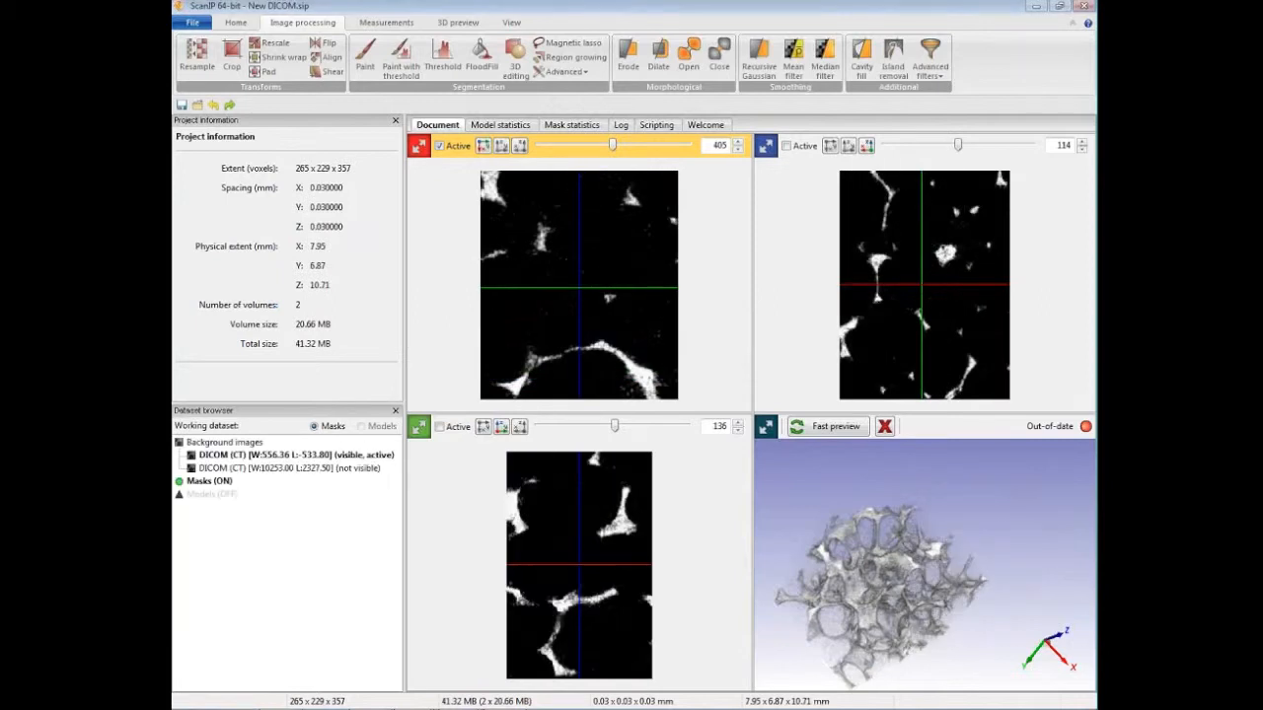
drag(874, 575, 962, 530)
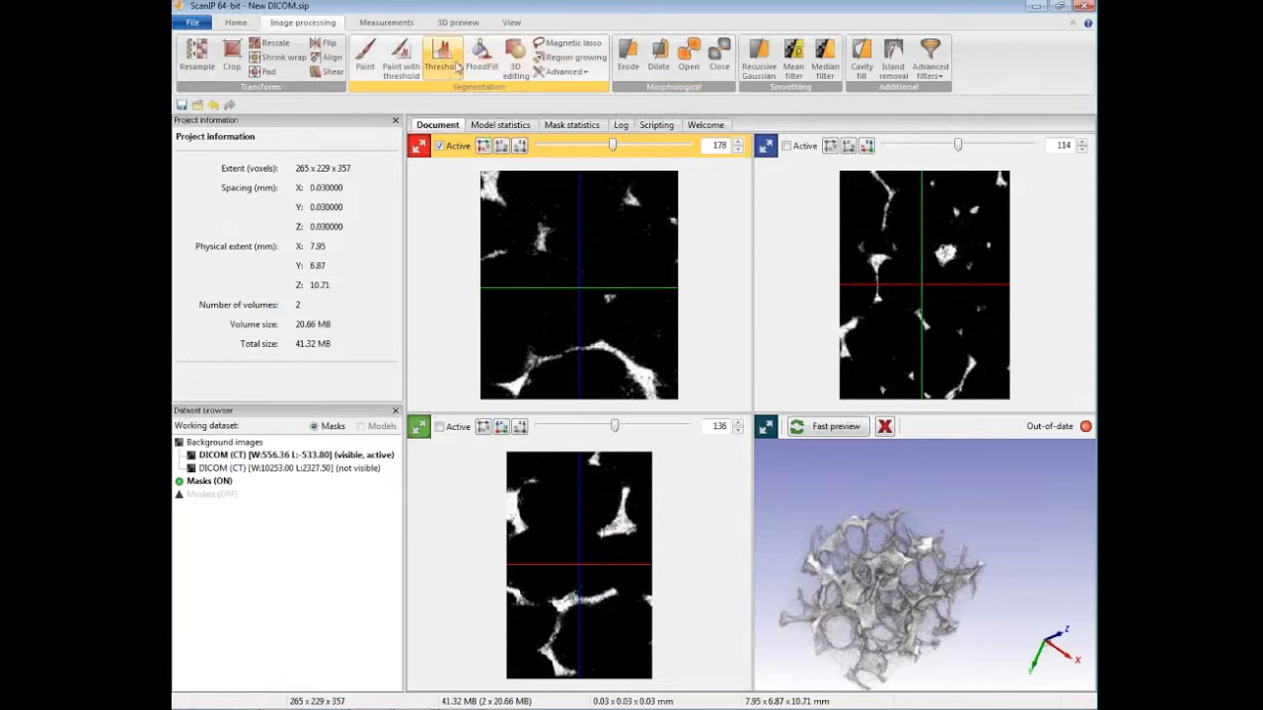
Step: Threshold the background image with a lower value of 55 and an upper value of 255, creating a new mask on all slices
click(458, 65)
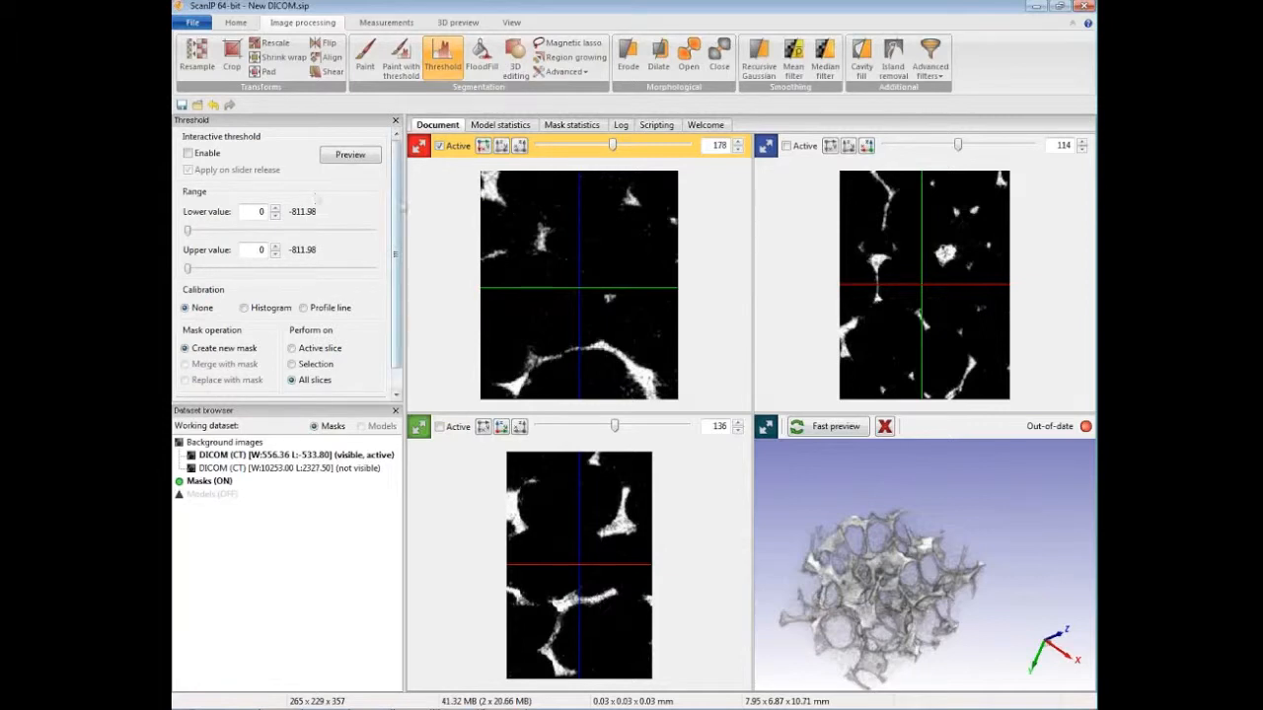
drag(397, 189, 398, 209)
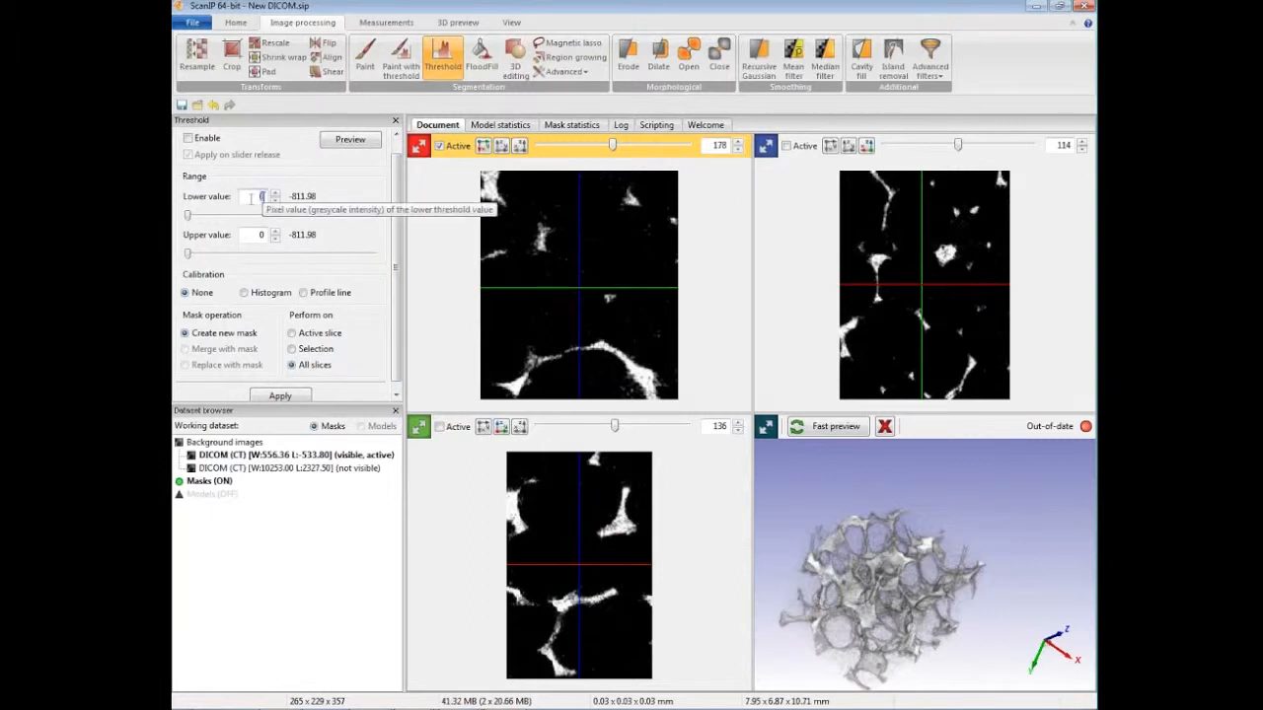
text(55)
double_click(260, 234)
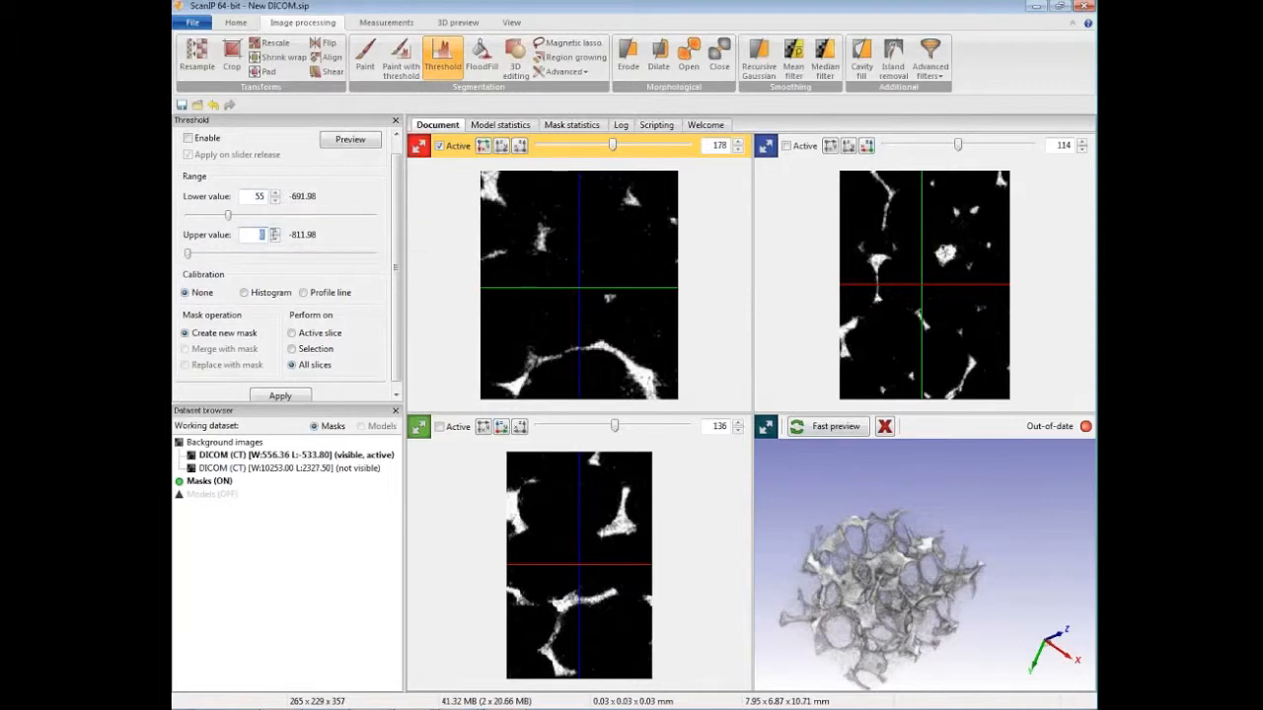
text(255)
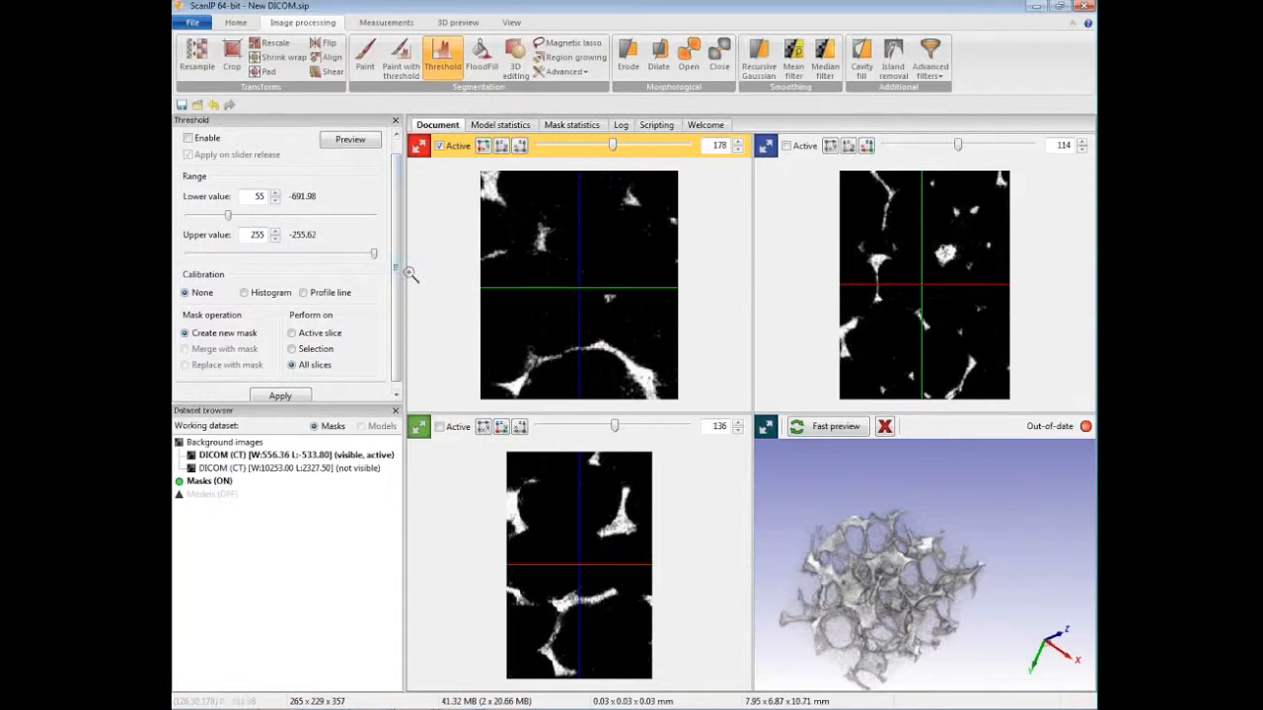
scroll(367, 254, down, 1)
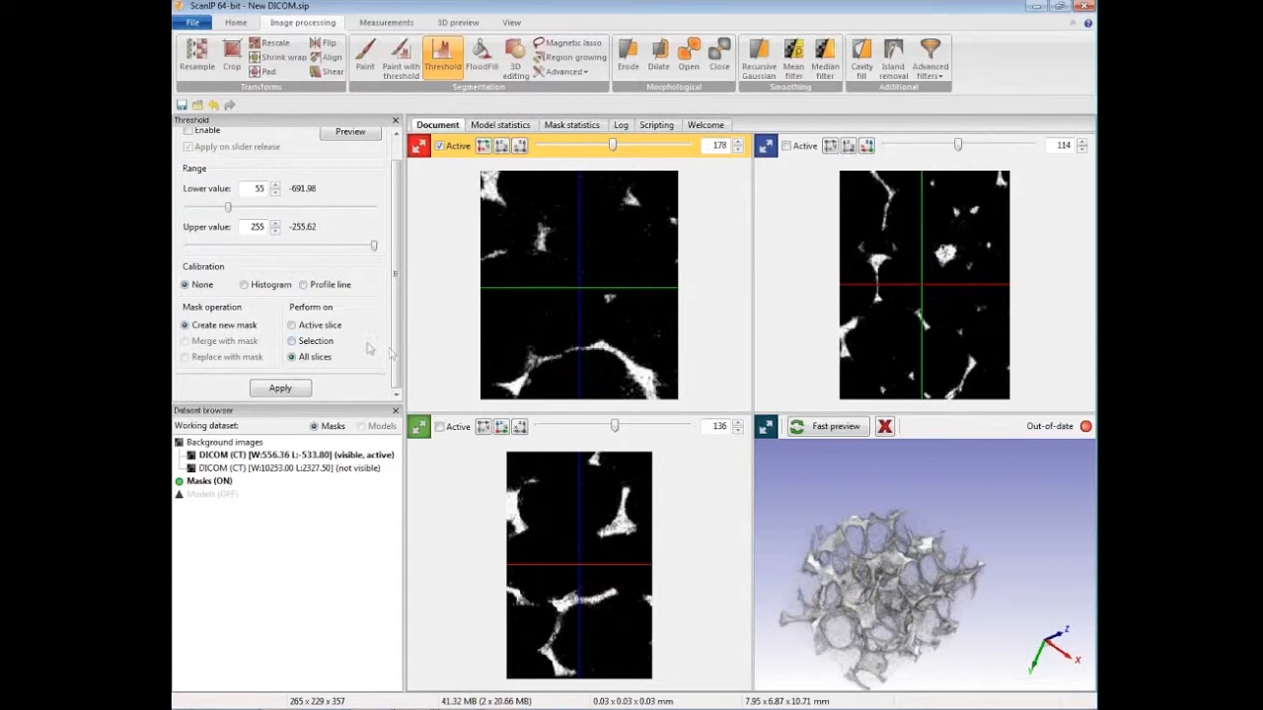
click(280, 388)
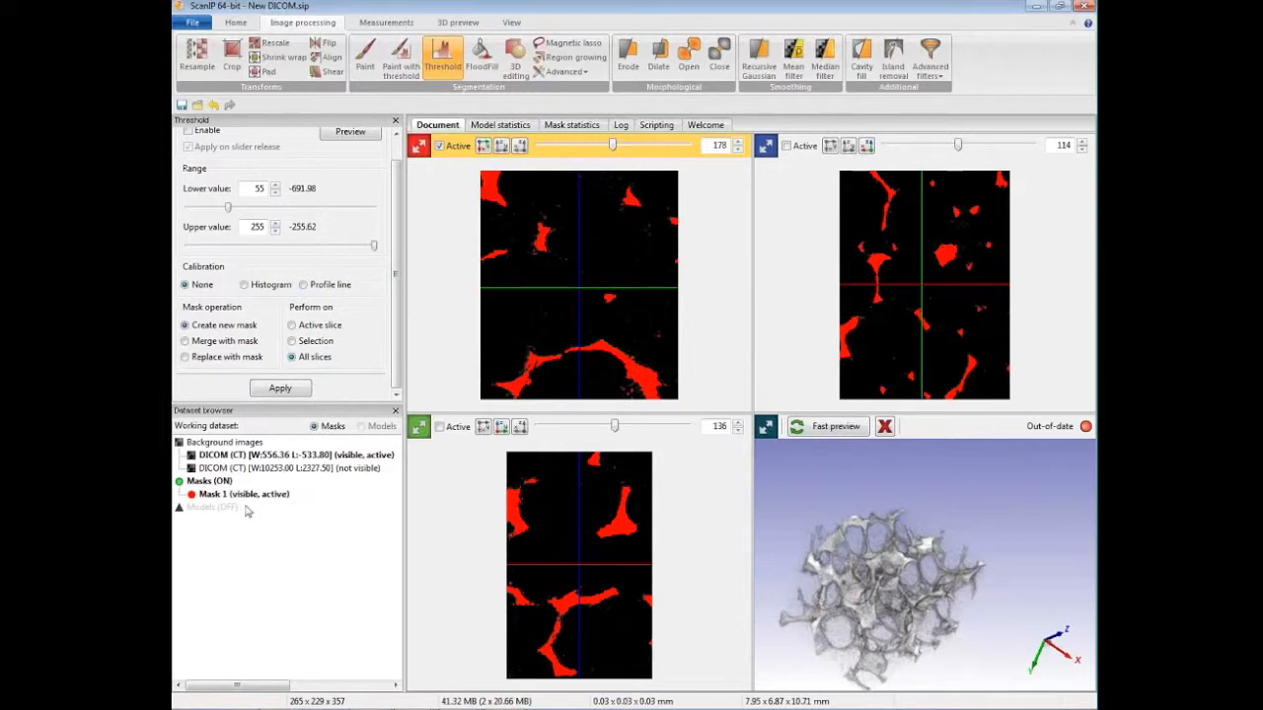
Step: Duplicate Mask 1 in the dataset
click(273, 497)
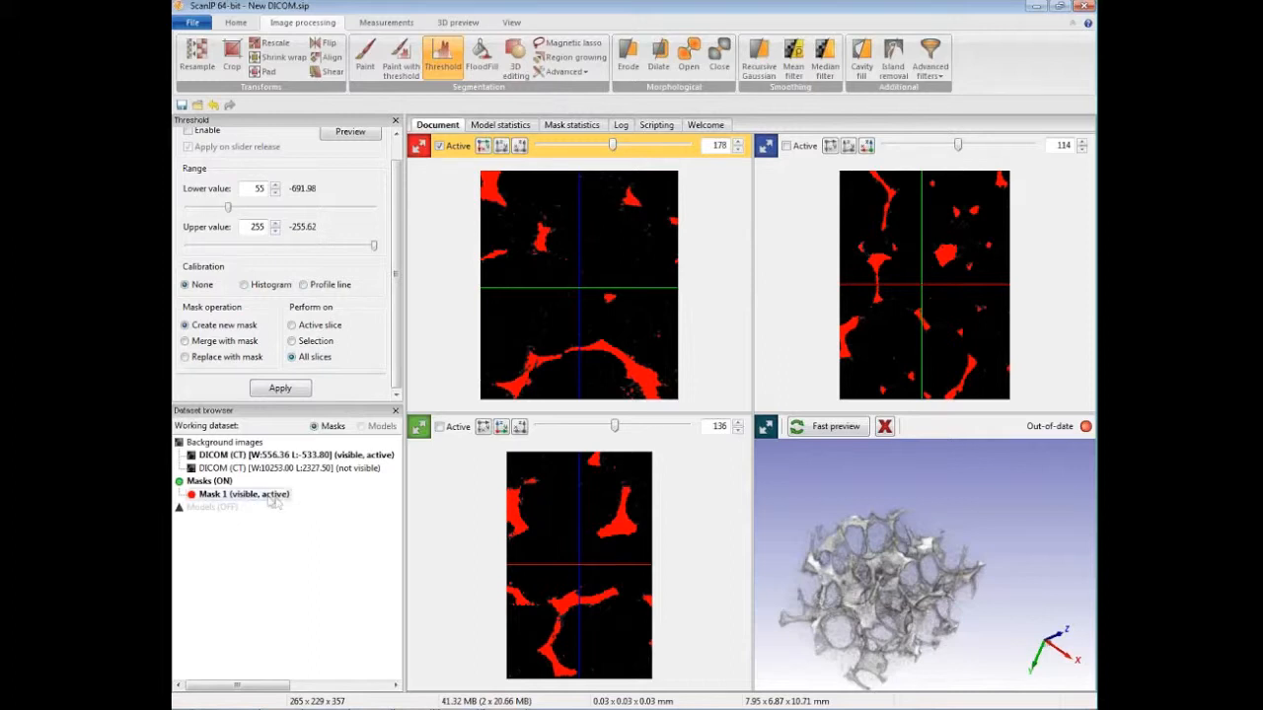
right_click(267, 502)
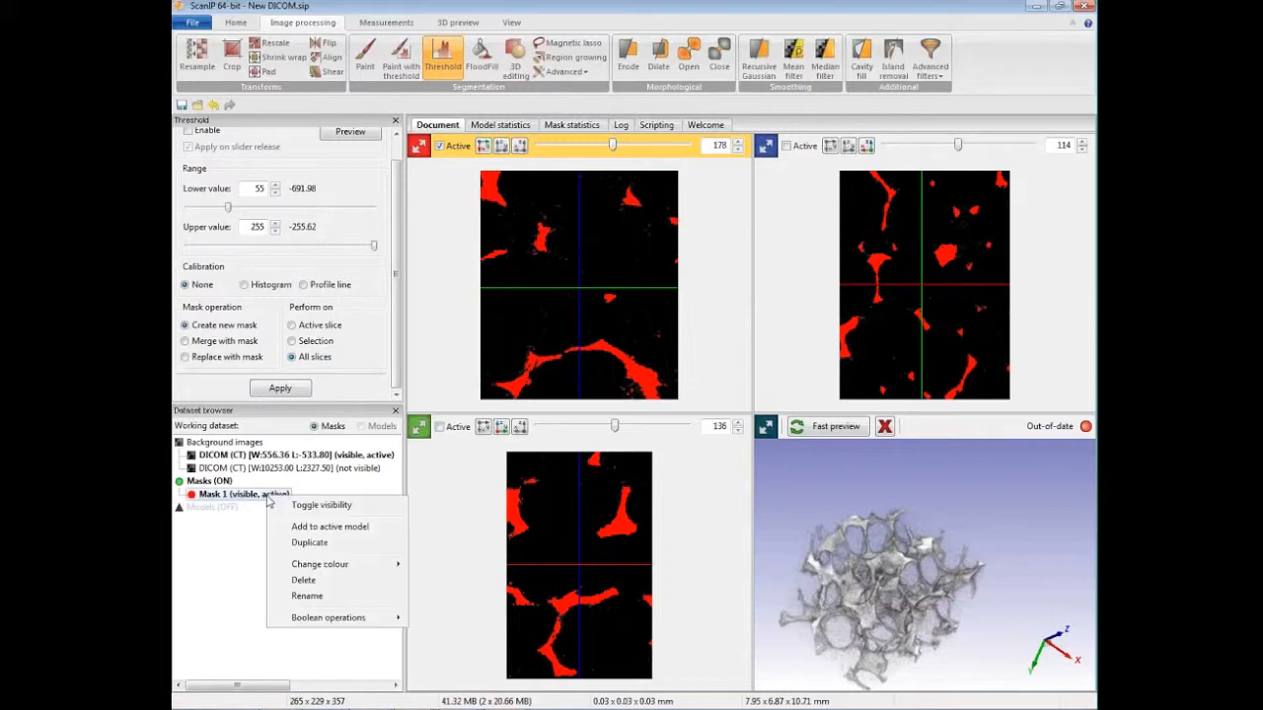
click(304, 543)
click(247, 494)
click(249, 507)
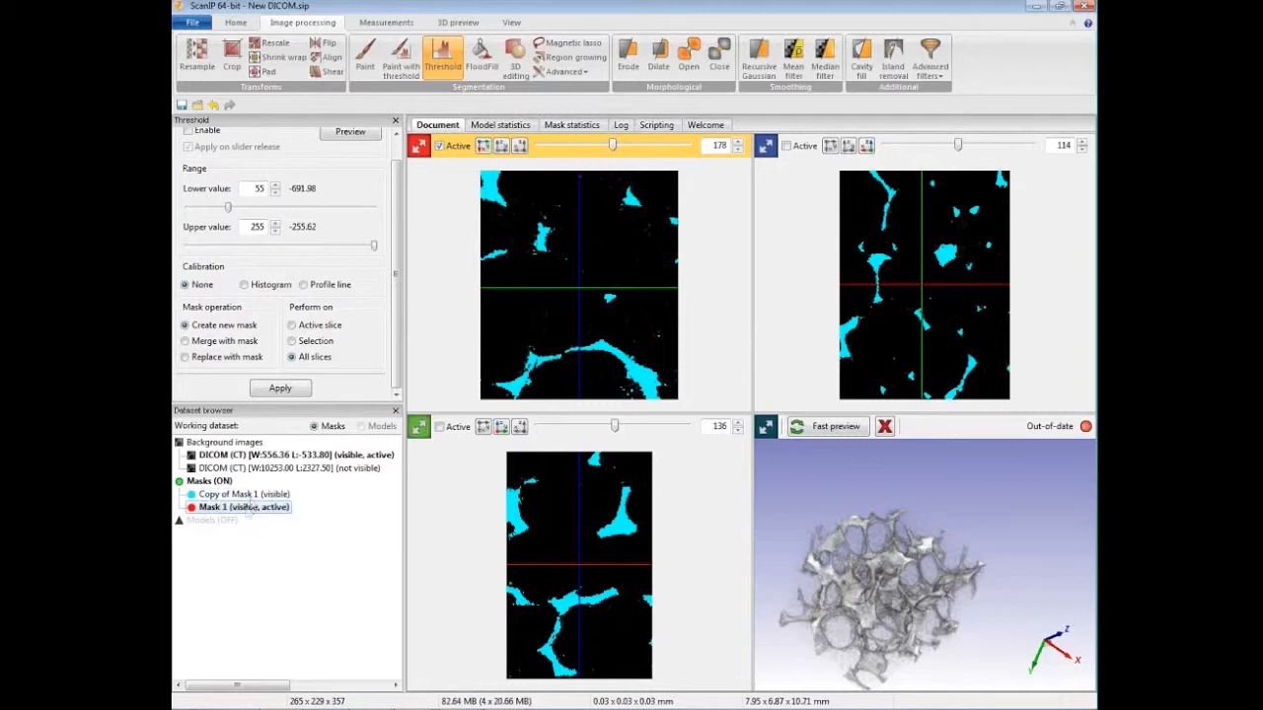
Step: Change the colour of the copy of Mask 1 to Muscle
click(249, 495)
right_click(250, 496)
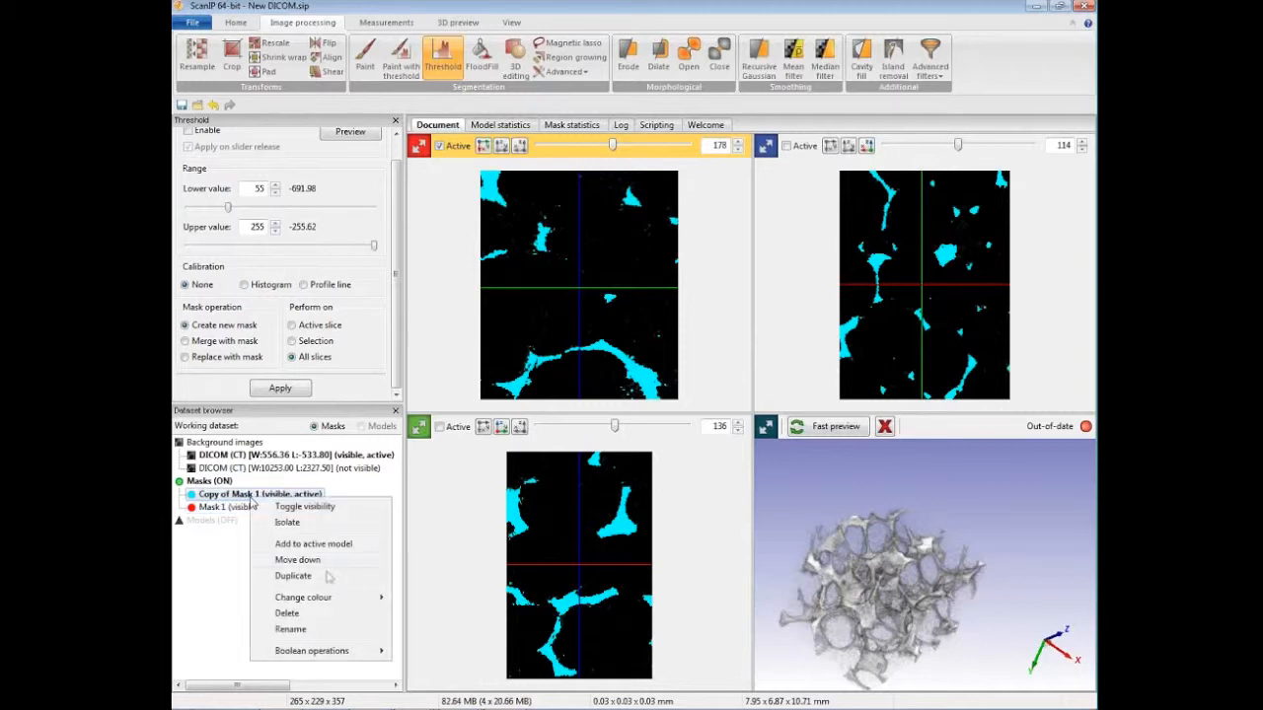
mouse_move(336, 600)
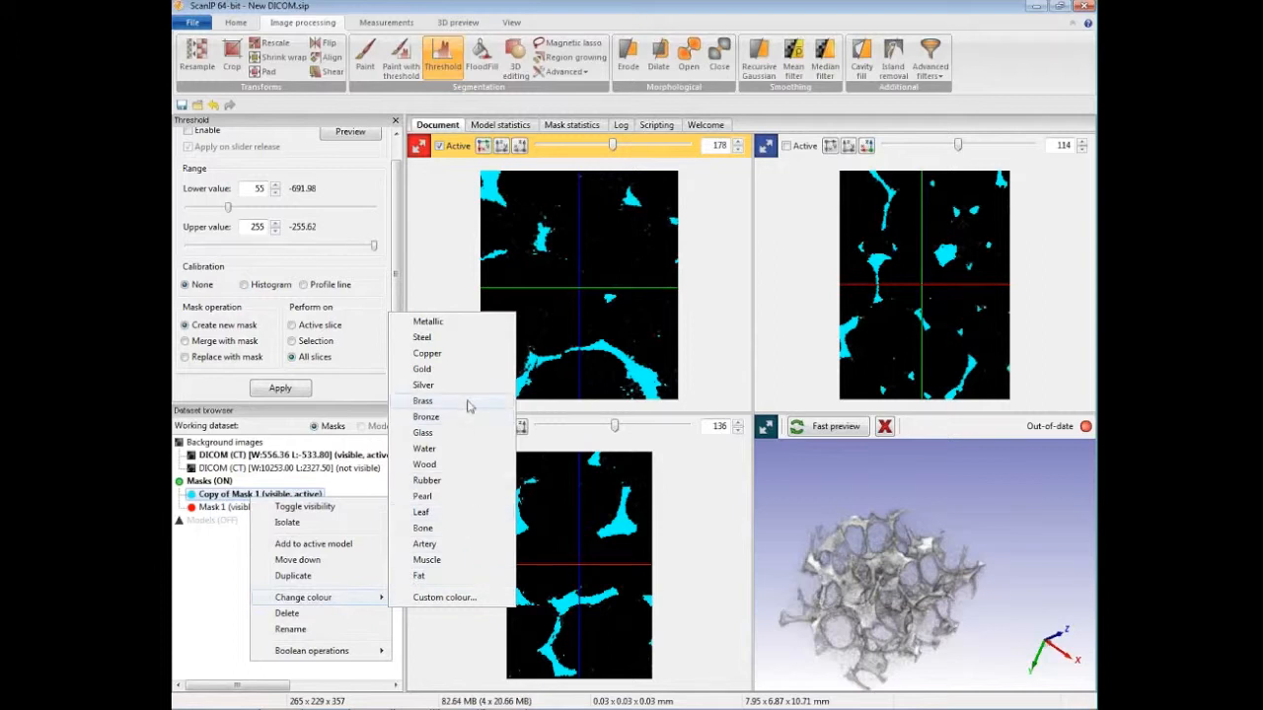
click(478, 560)
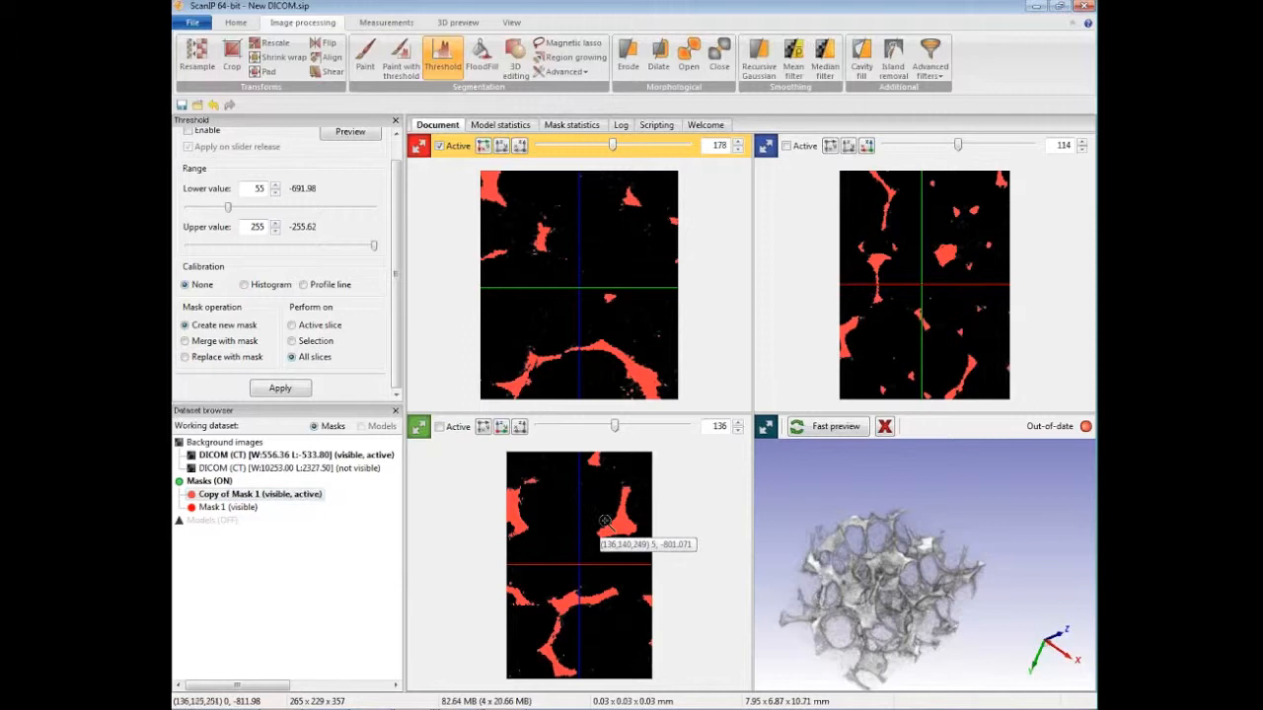
Step: Change the copied mask's colour to Water and delete the copy
right_click(293, 495)
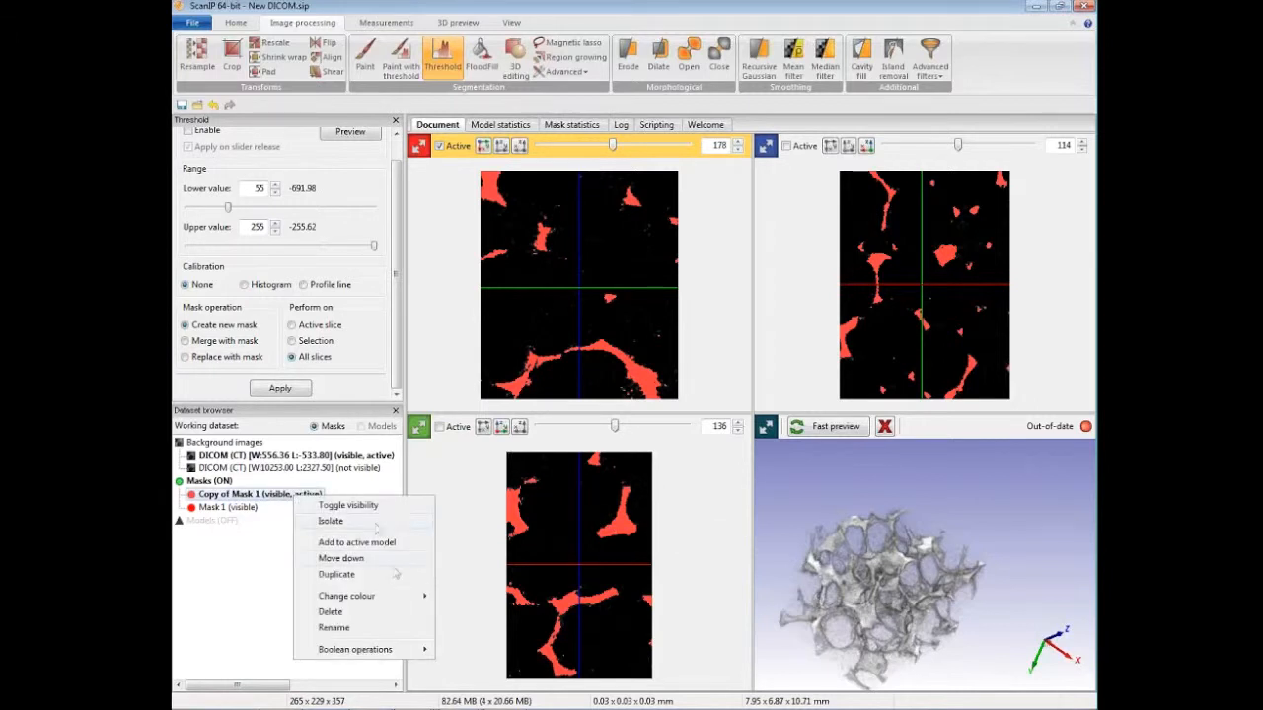
mouse_move(385, 596)
click(463, 575)
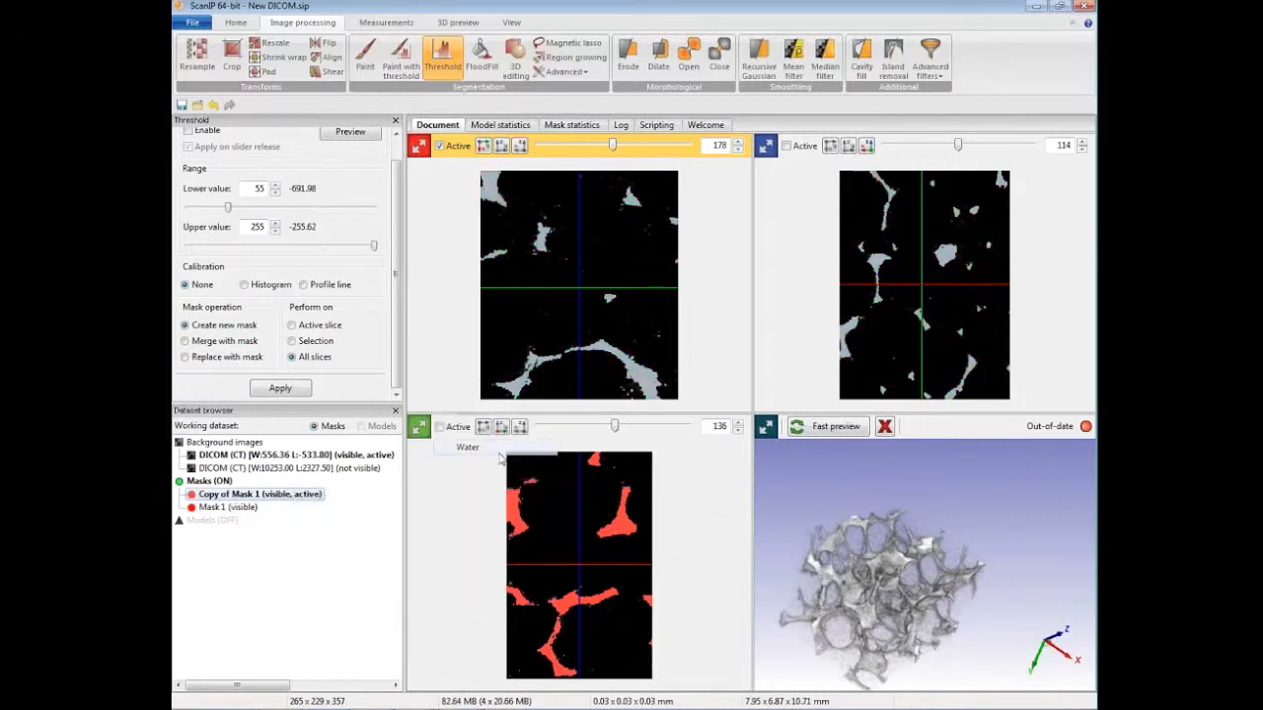
right_click(292, 495)
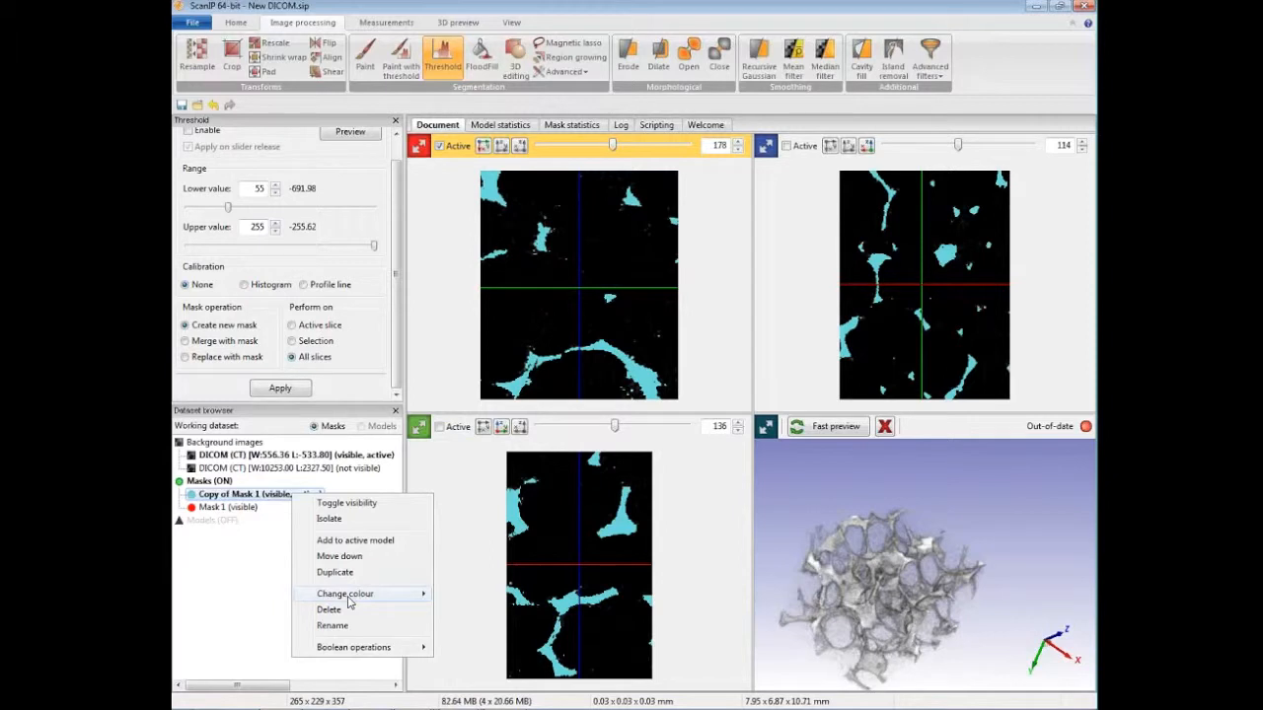
click(347, 610)
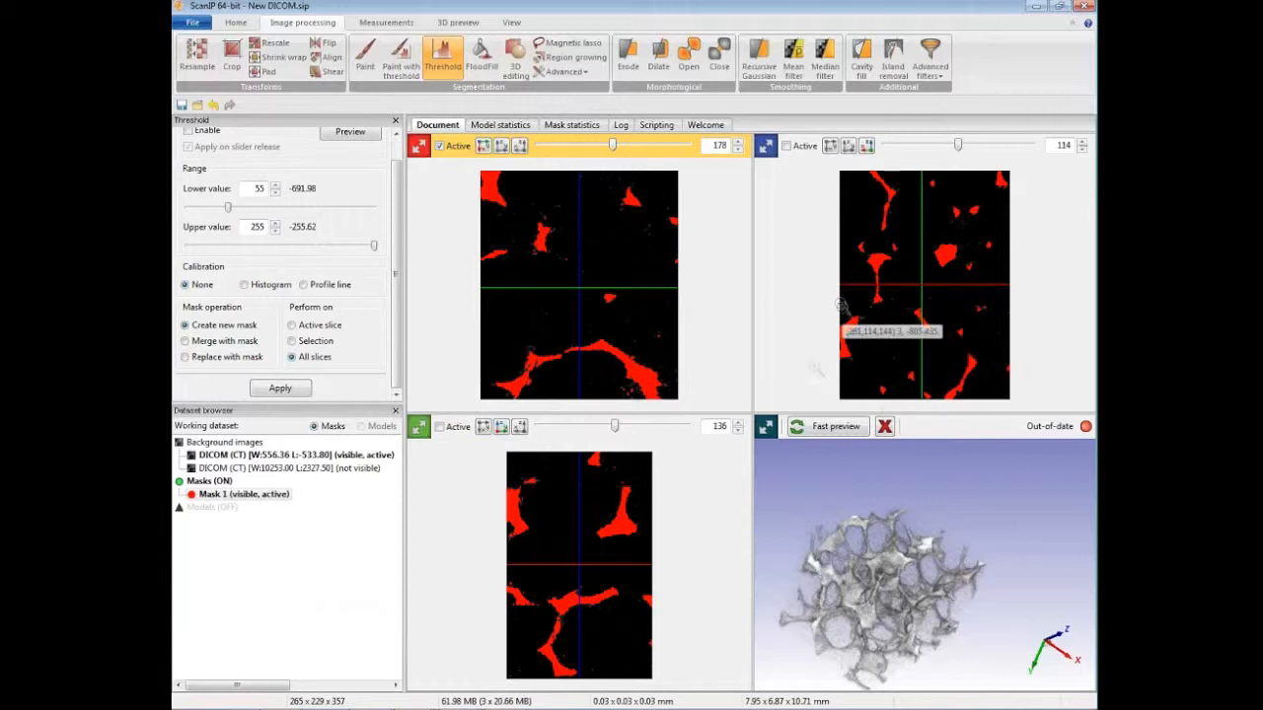
Step: Smooth the active mask with a binarised Recursive Gaussian filter using cubic sigma values of 1.0 pixel
click(759, 62)
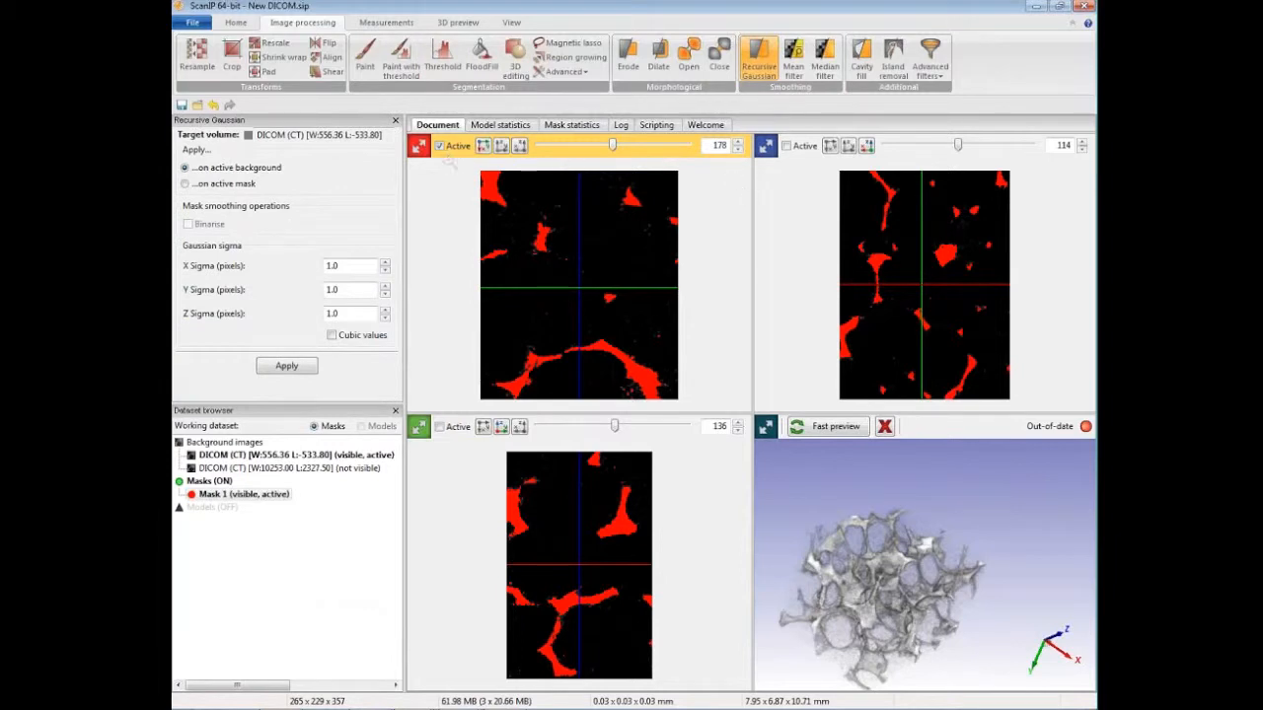
click(245, 185)
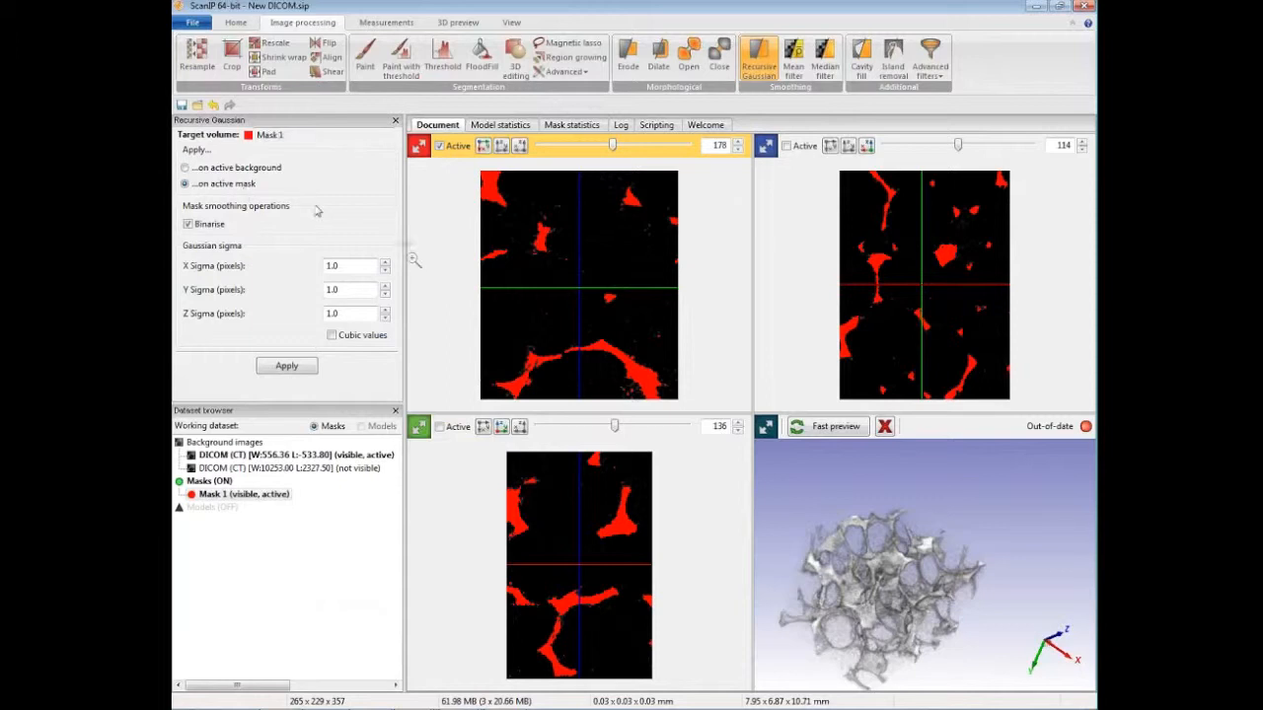
click(331, 336)
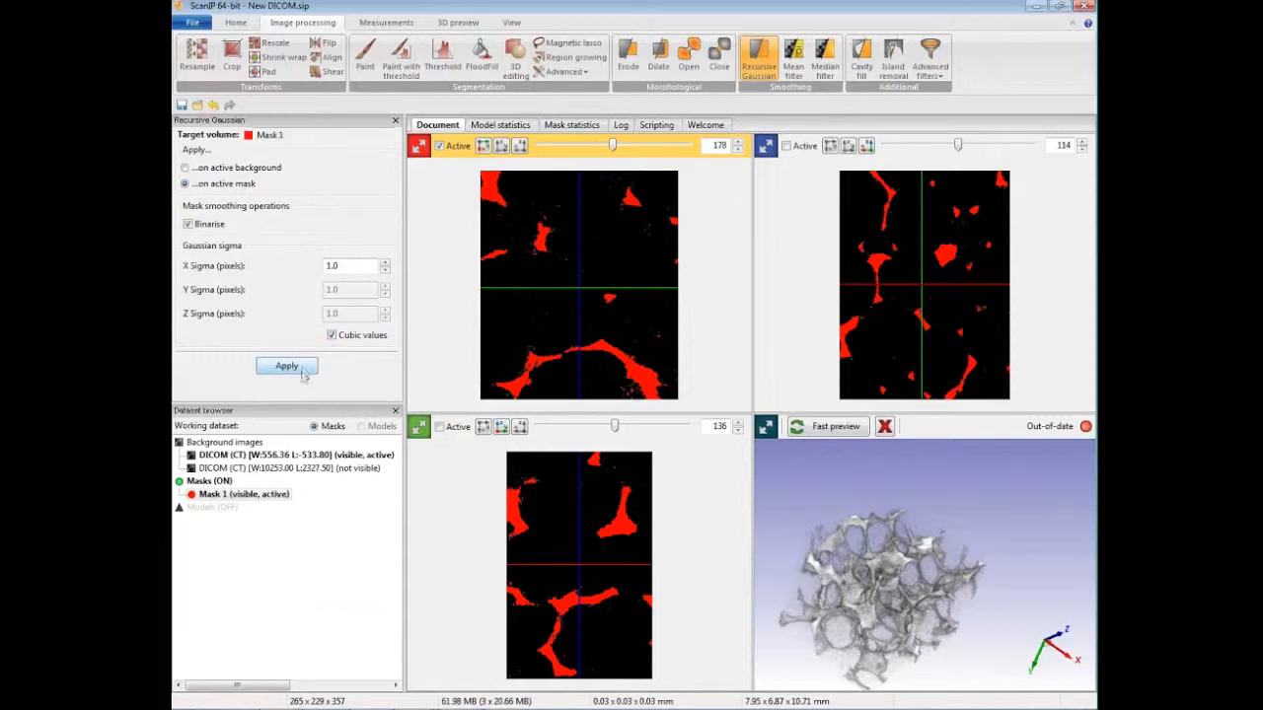
click(286, 366)
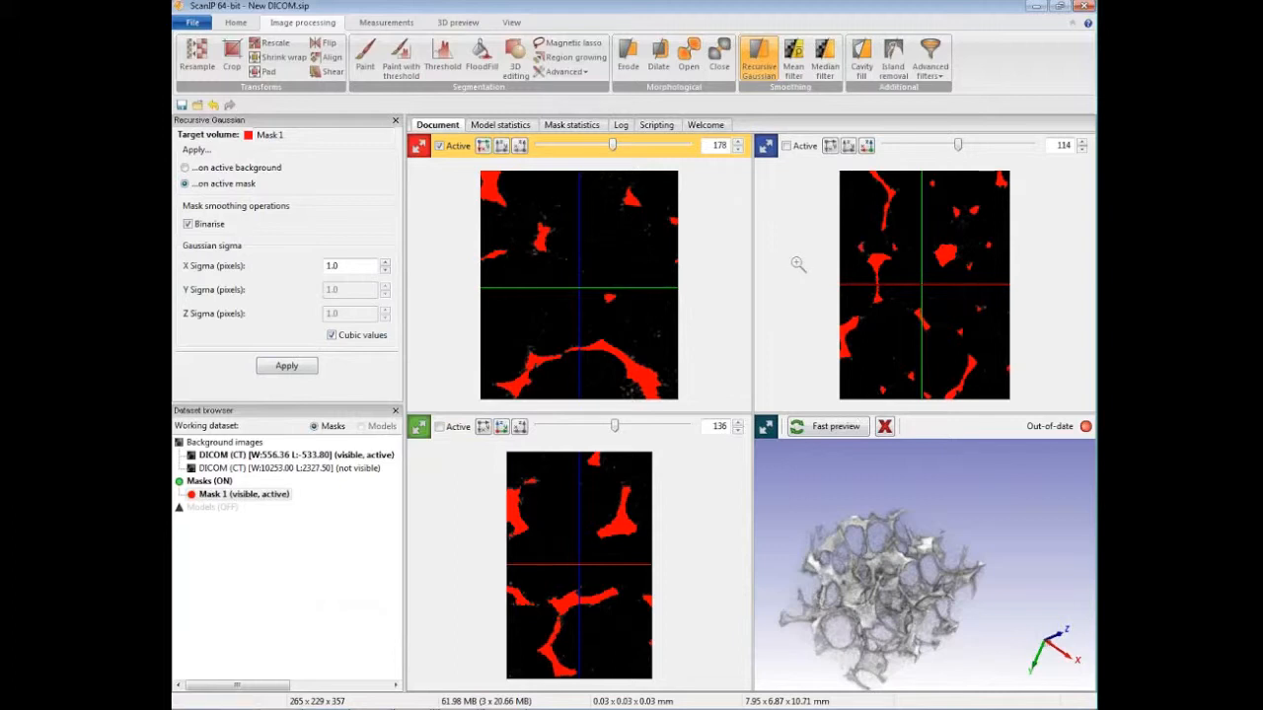
Step: Generate the 3D model preview of the smoothed Mask 1
drag(874, 545, 945, 498)
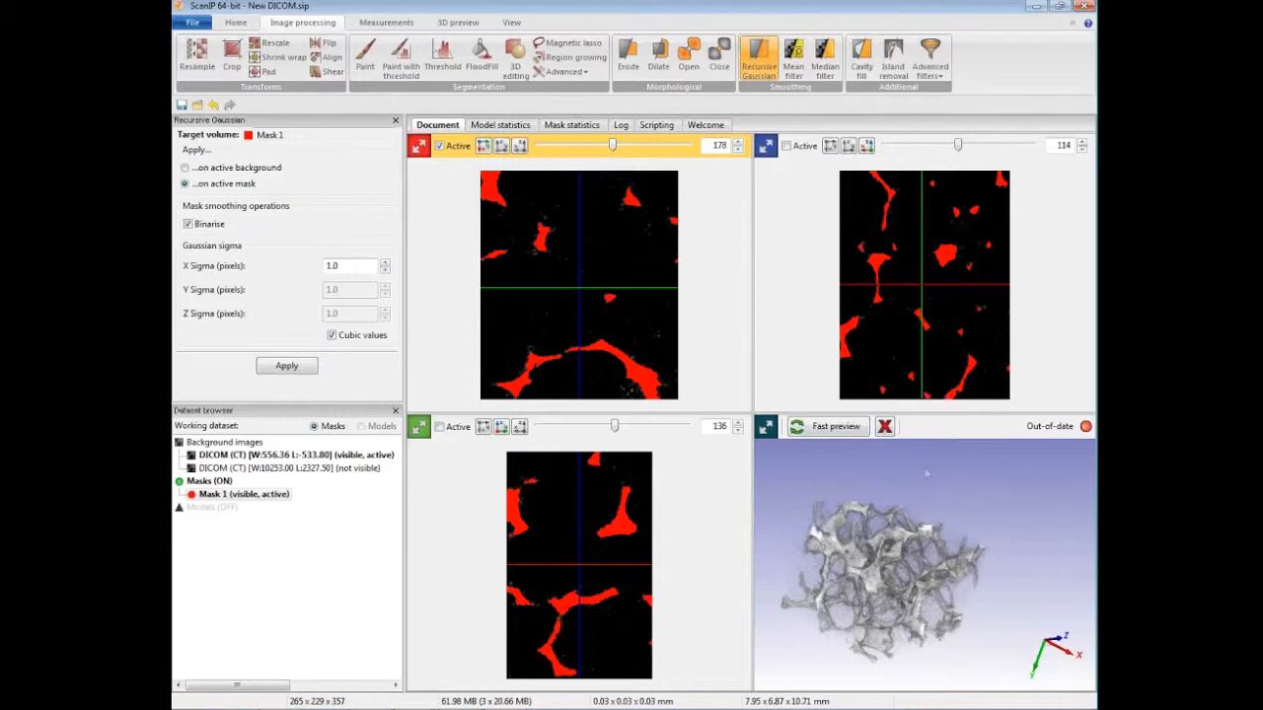
click(510, 23)
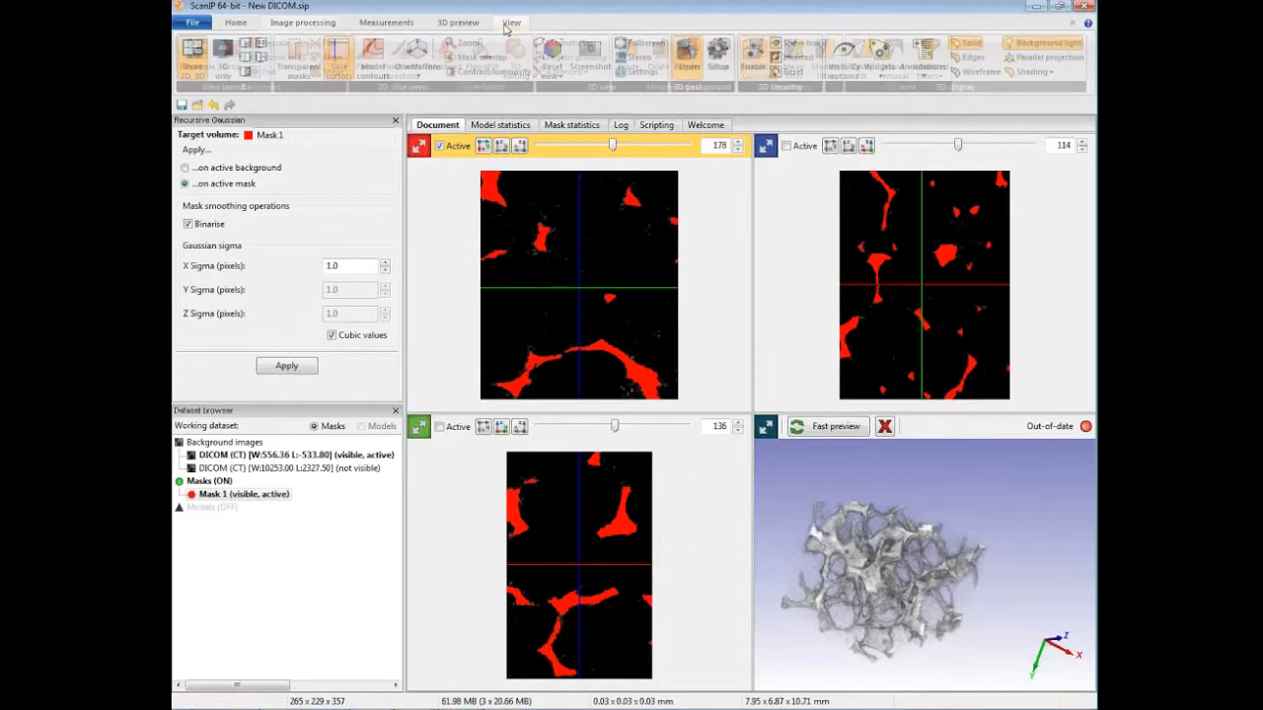
click(462, 25)
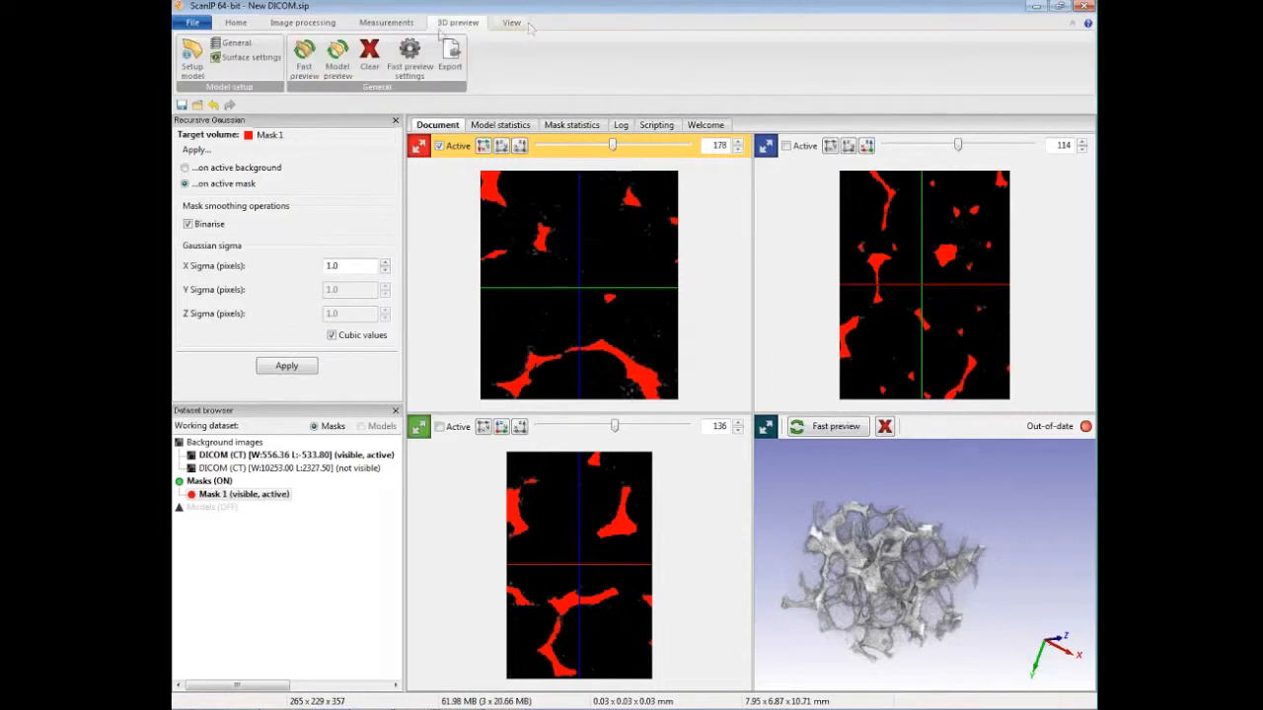
click(338, 61)
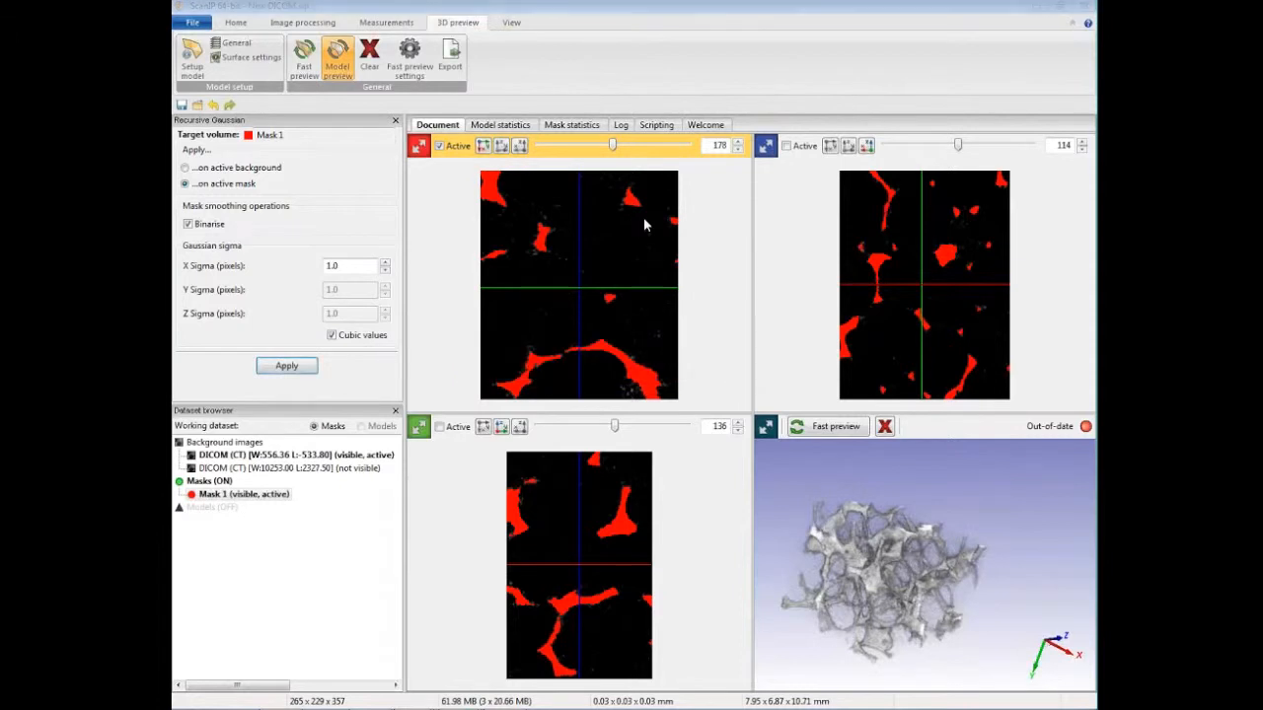
drag(872, 543, 874, 549)
Step: Switch to the 3D-only layout and inspect the foam model's struts and pores from several angles
click(510, 22)
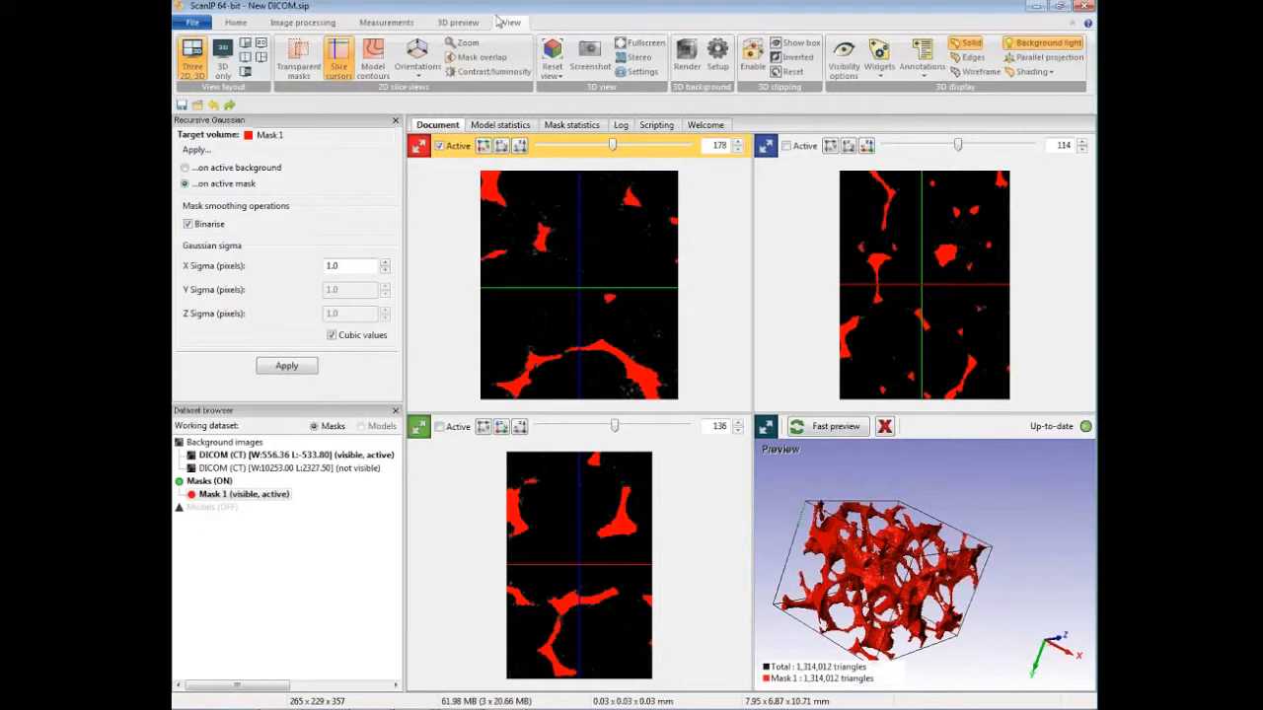
click(223, 55)
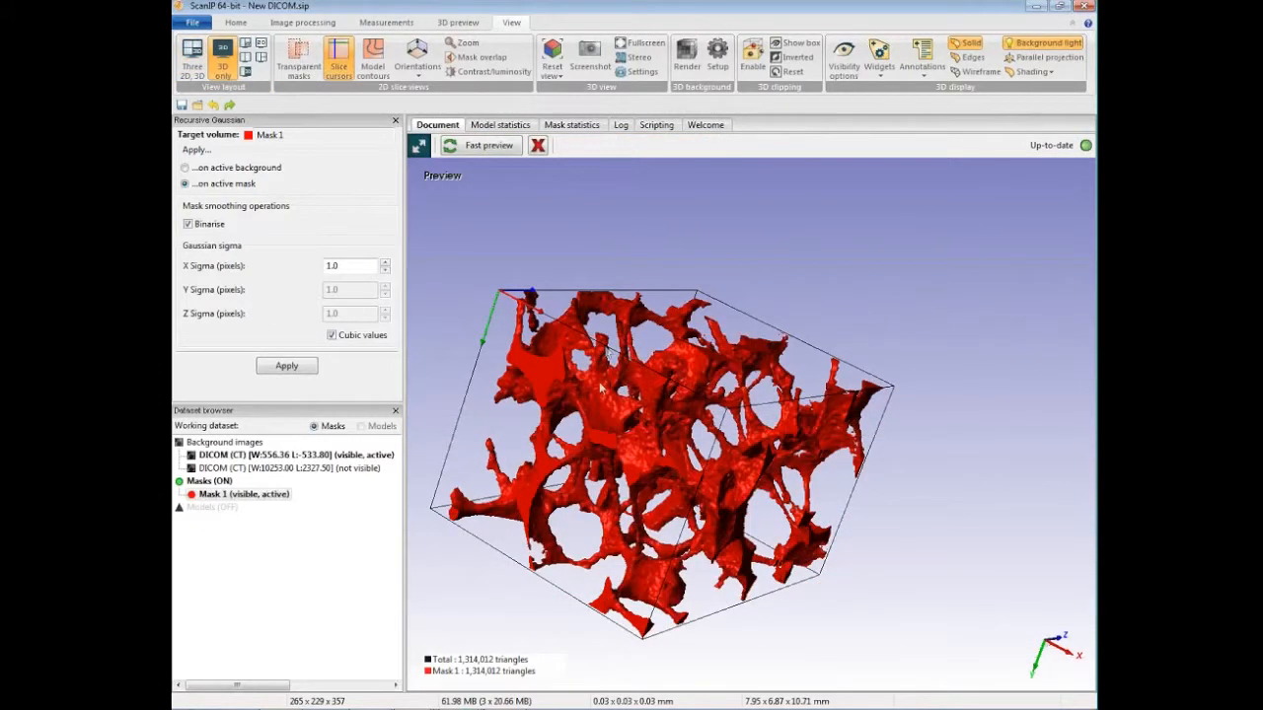
drag(600, 385, 740, 487)
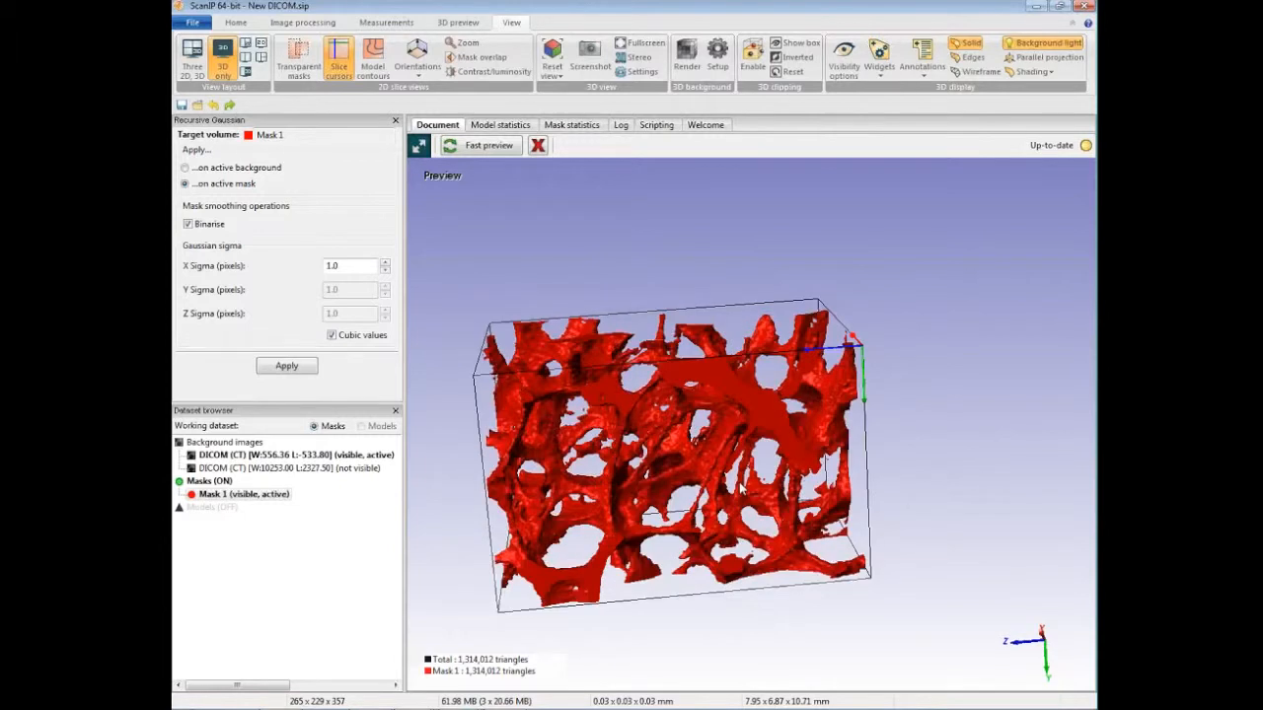
drag(746, 493, 777, 527)
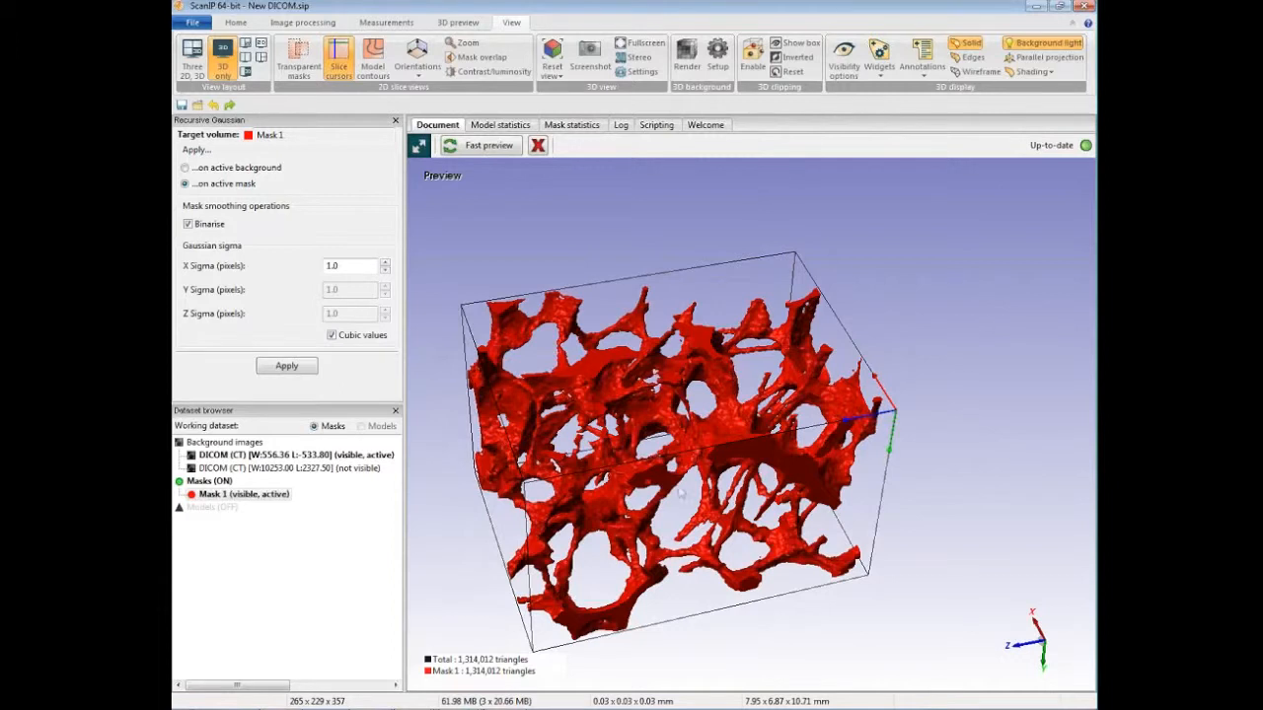
drag(680, 493, 684, 459)
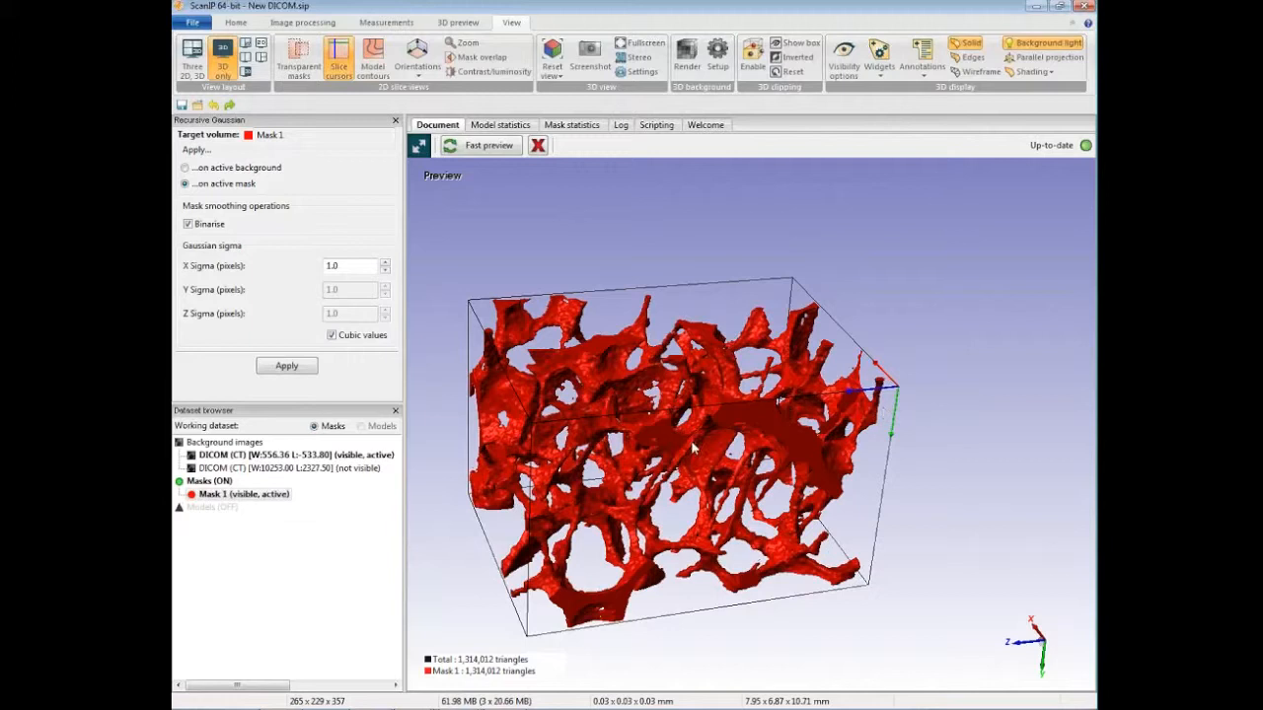
drag(719, 493, 742, 507)
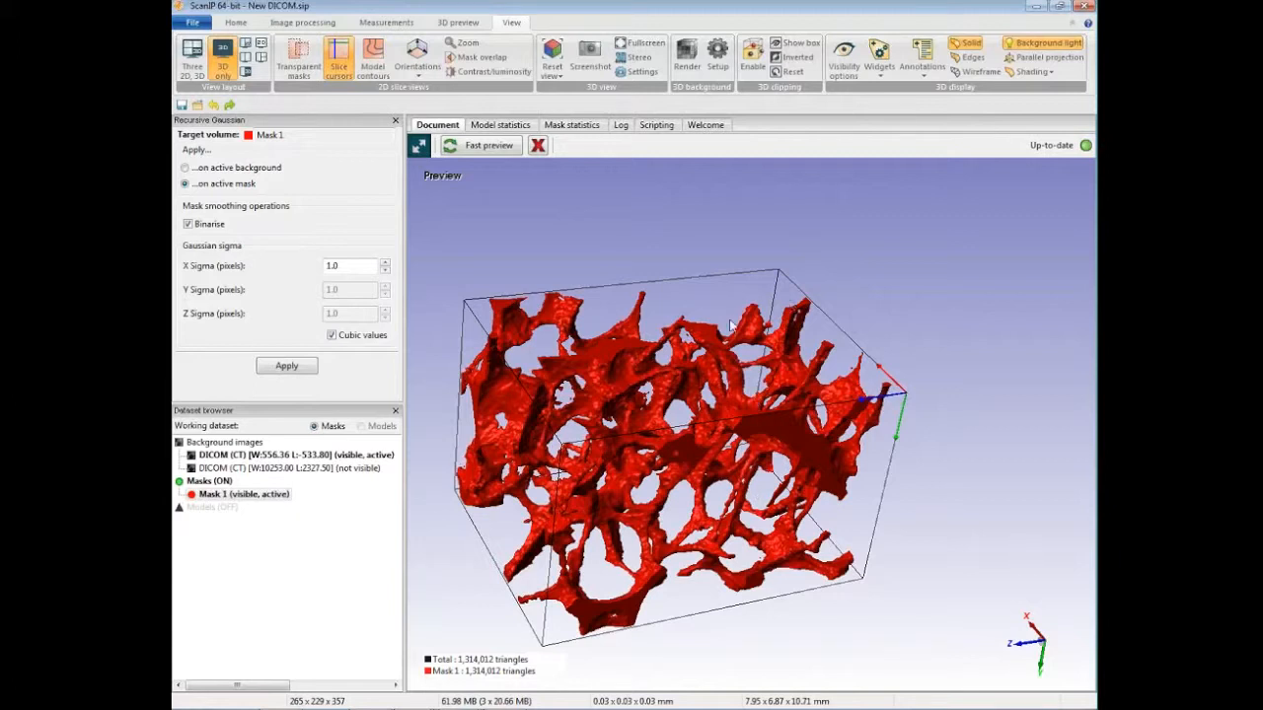
drag(718, 354, 717, 357)
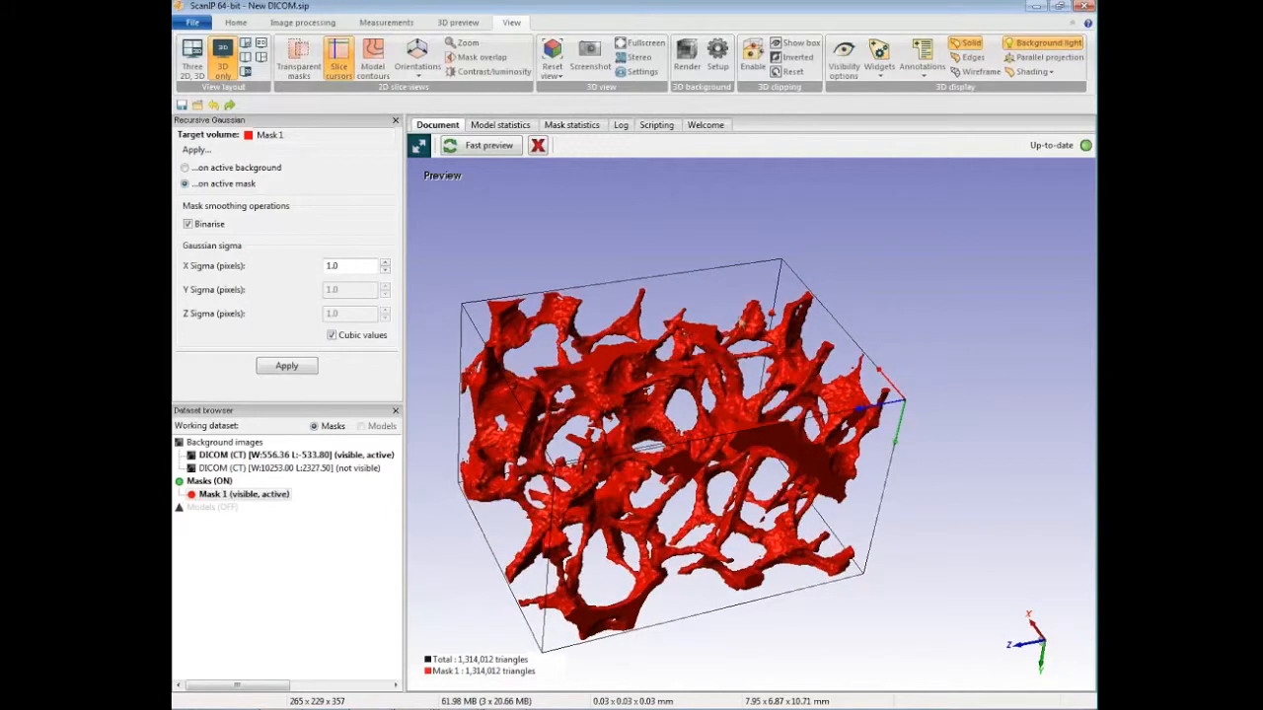
Step: Export the foam model as a binary STL file named New DICOM to the desktop (Escritorio)
click(468, 23)
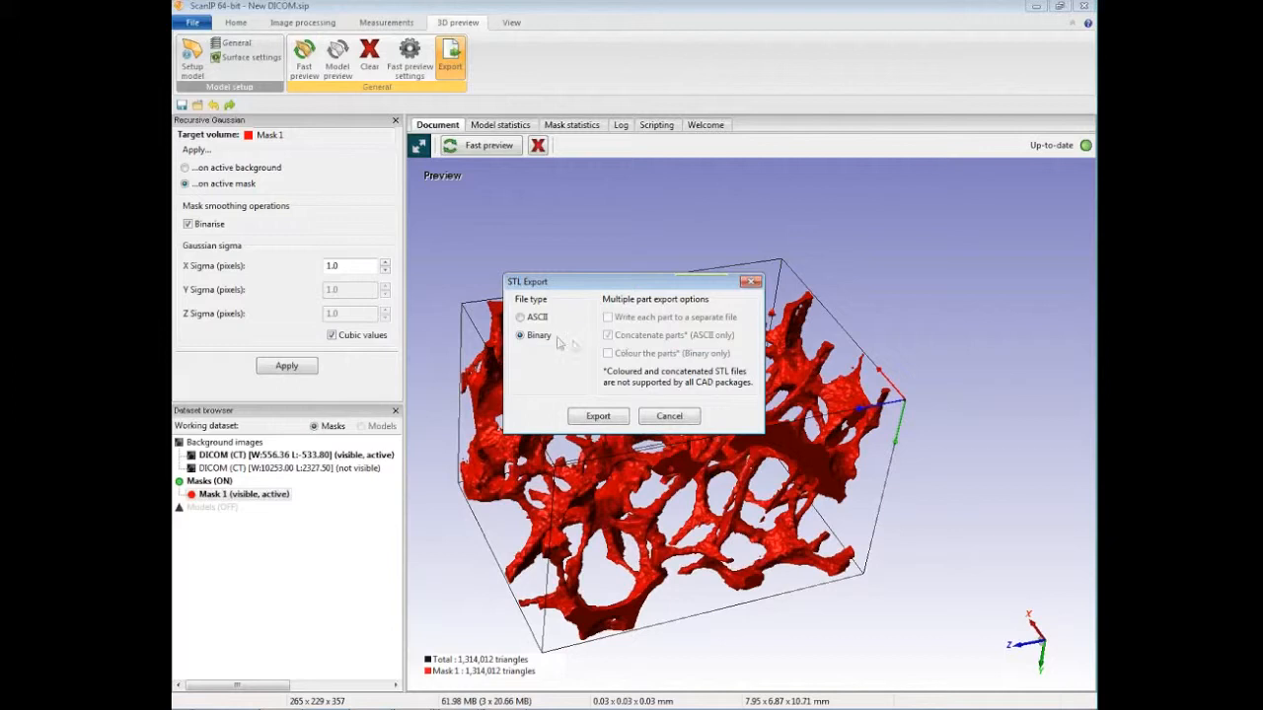
mouse_move(556, 321)
click(598, 415)
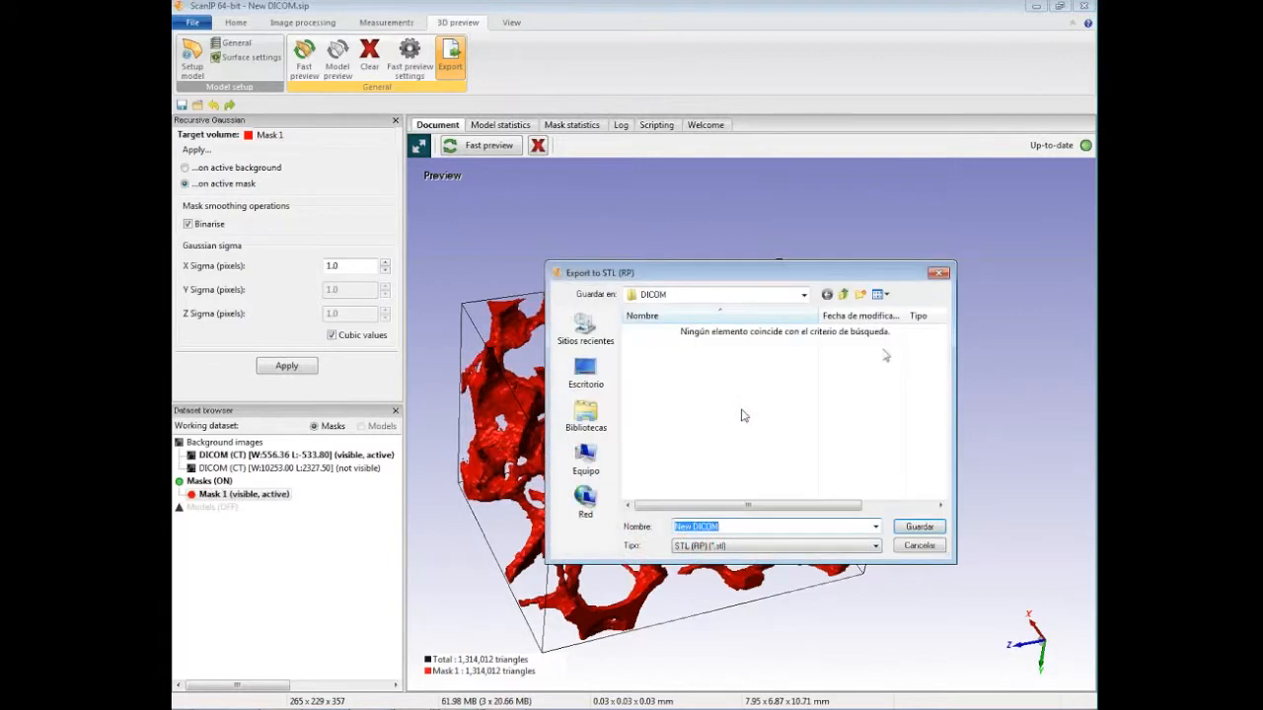
click(592, 375)
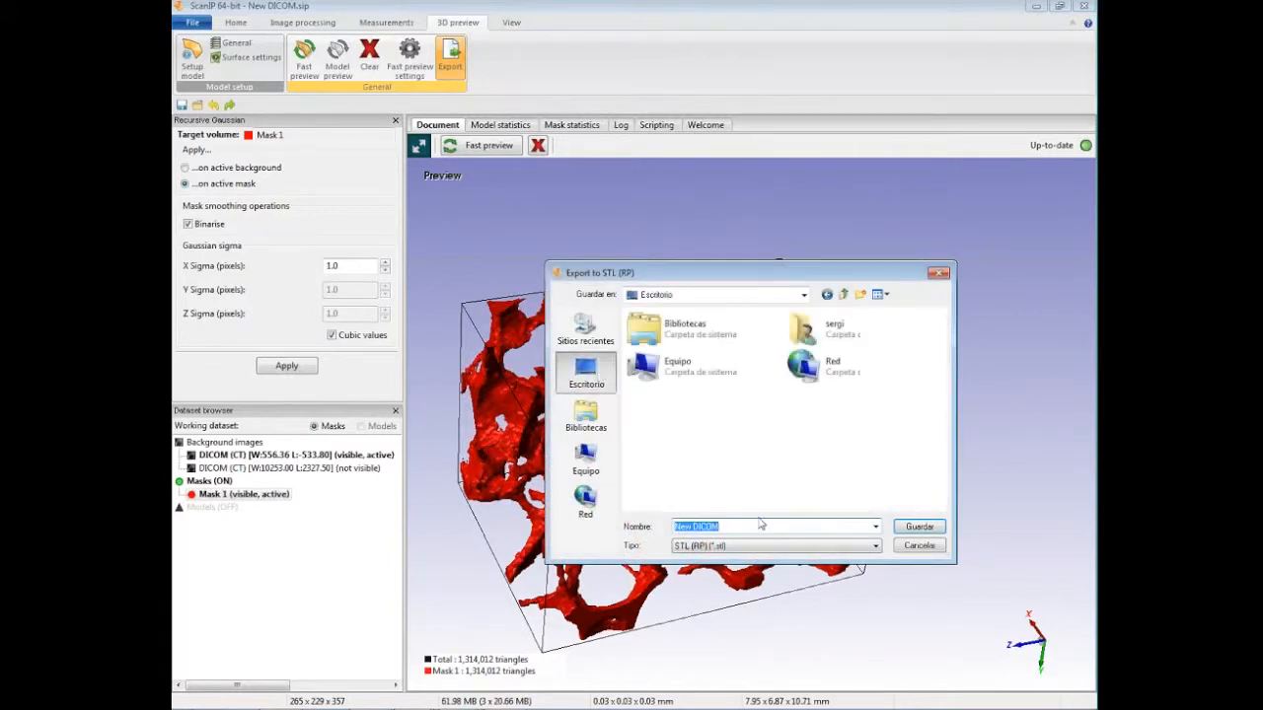
click(919, 526)
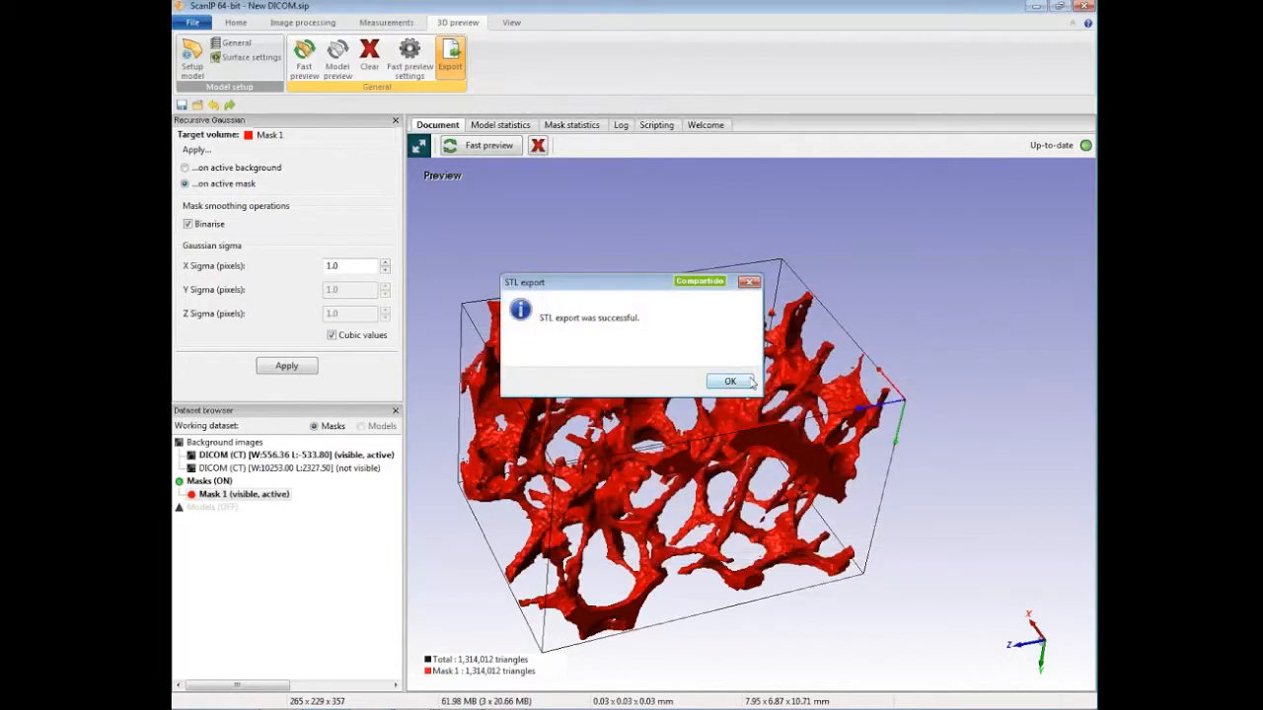
Step: Close the STL export message and switch to the window with the Addlink.sip project
click(750, 382)
drag(830, 410, 827, 402)
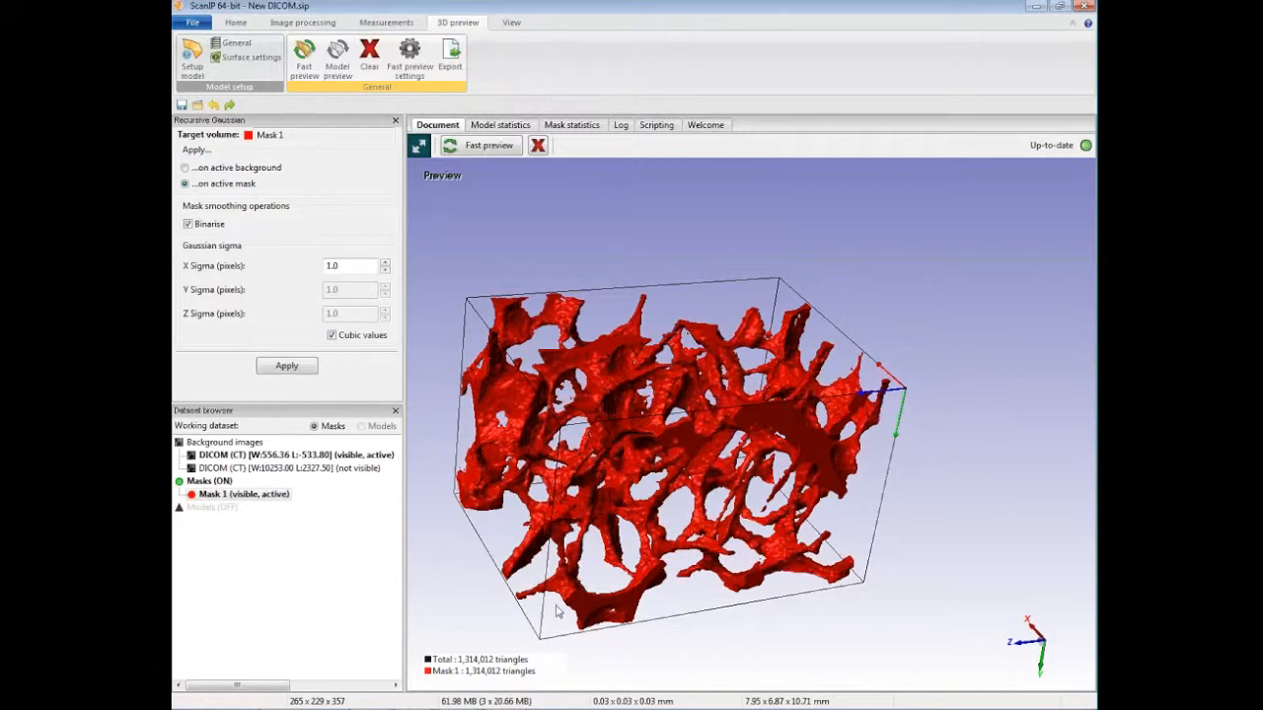
click(419, 709)
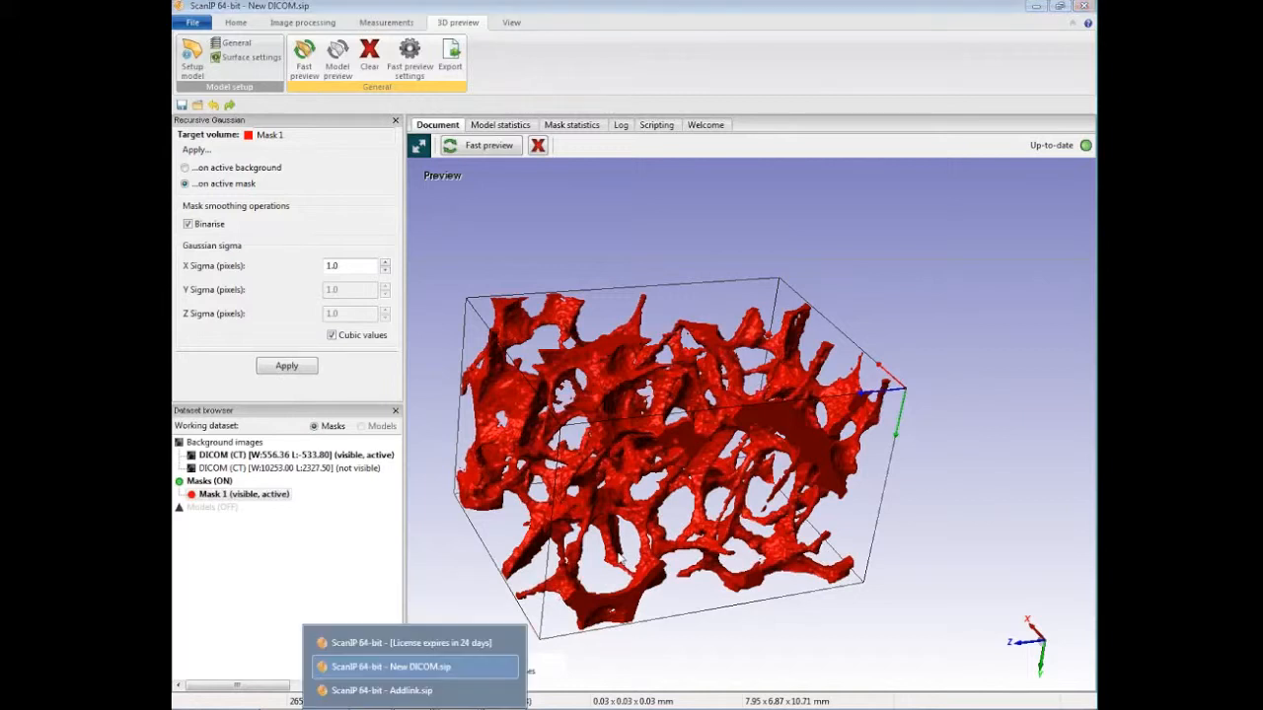
click(467, 690)
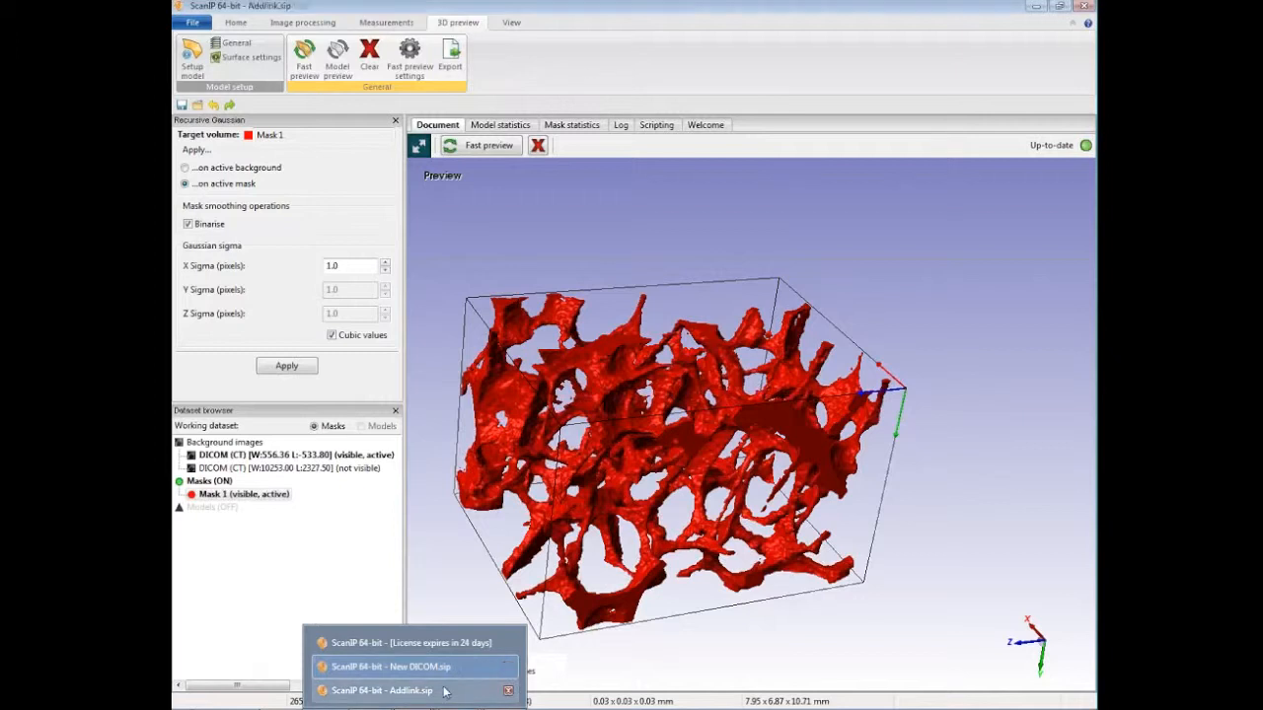
Step: Switch the Addlink project to the 3D-only layout and examine the foam's struts and pores from several angles
drag(921, 568, 935, 584)
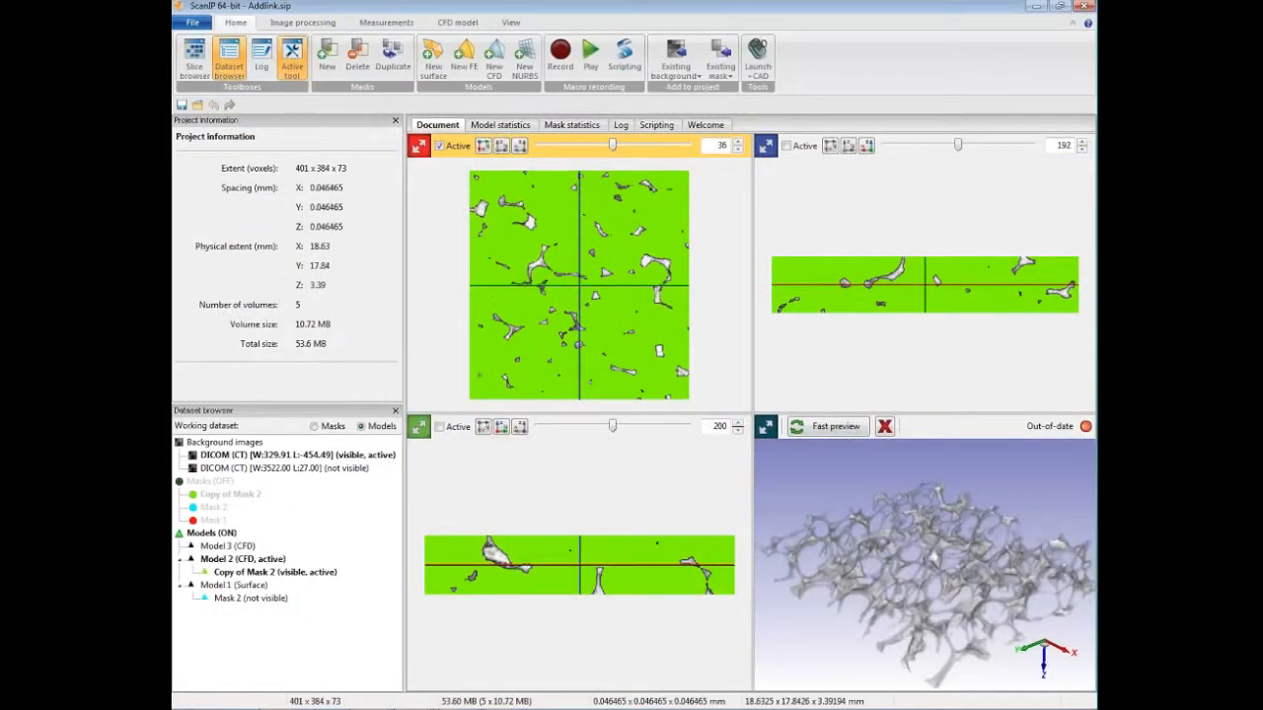
click(511, 22)
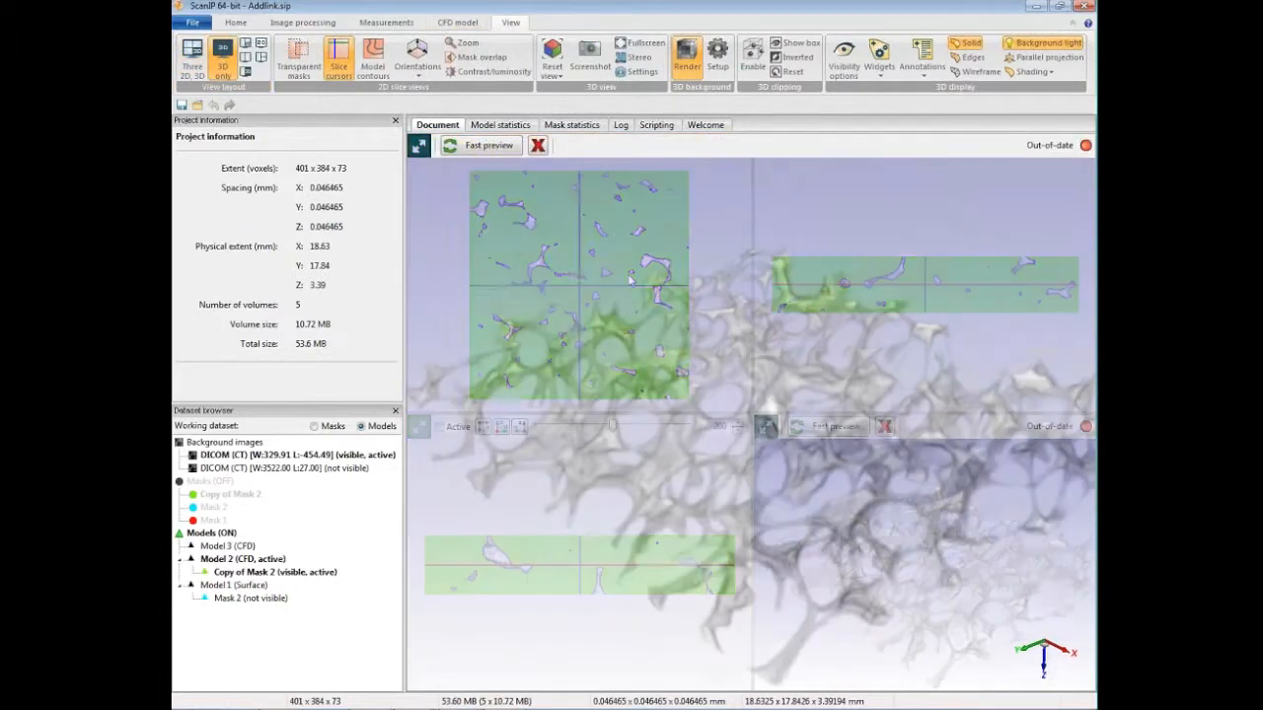
drag(757, 431, 651, 381)
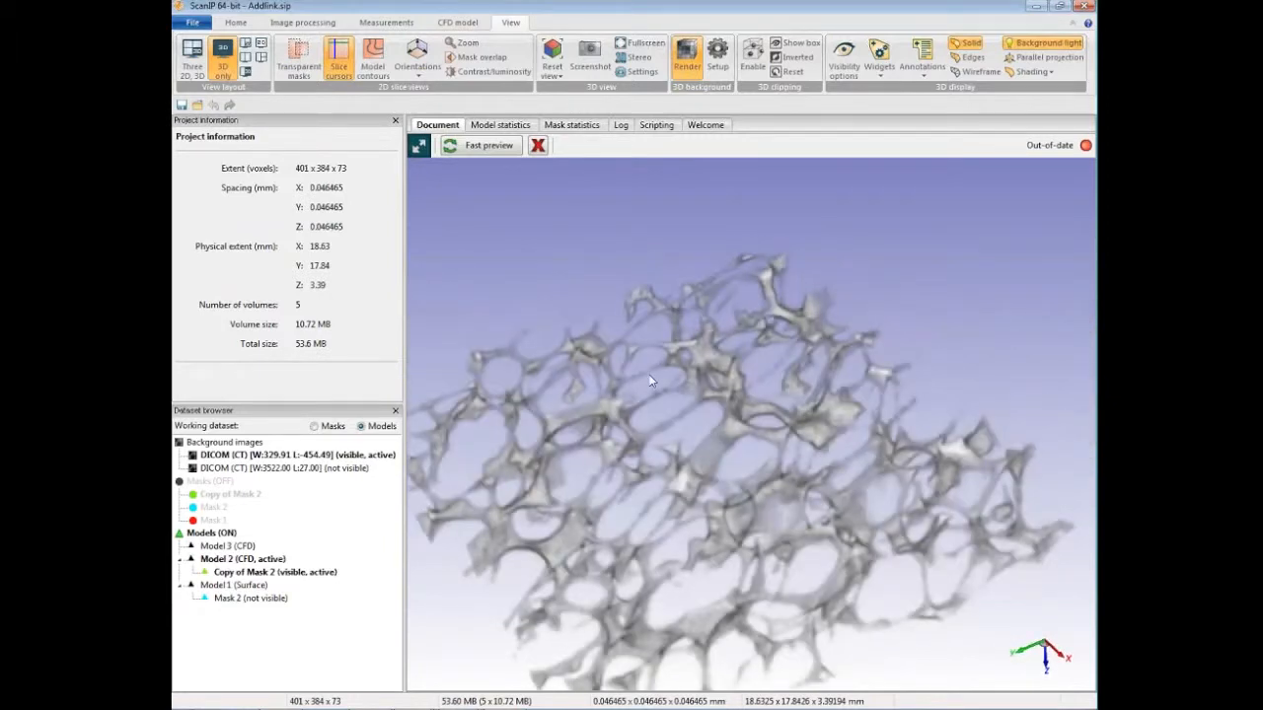
drag(713, 478, 632, 432)
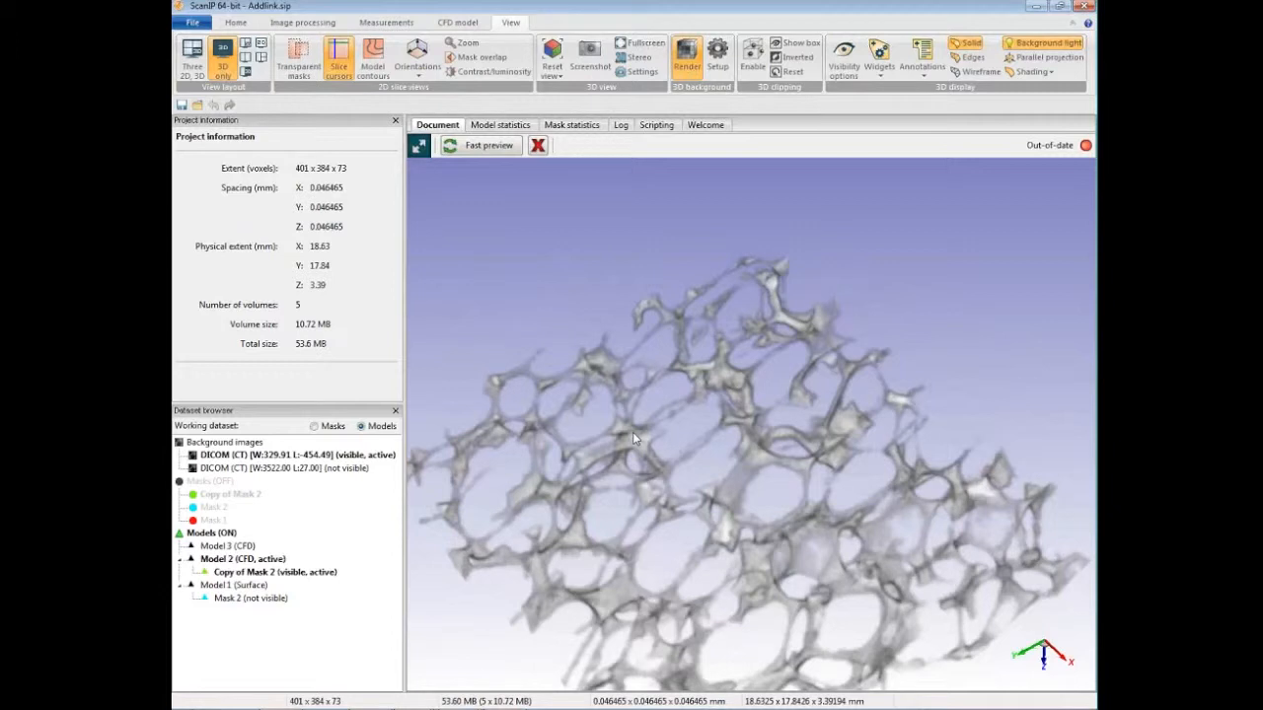
drag(695, 460, 698, 460)
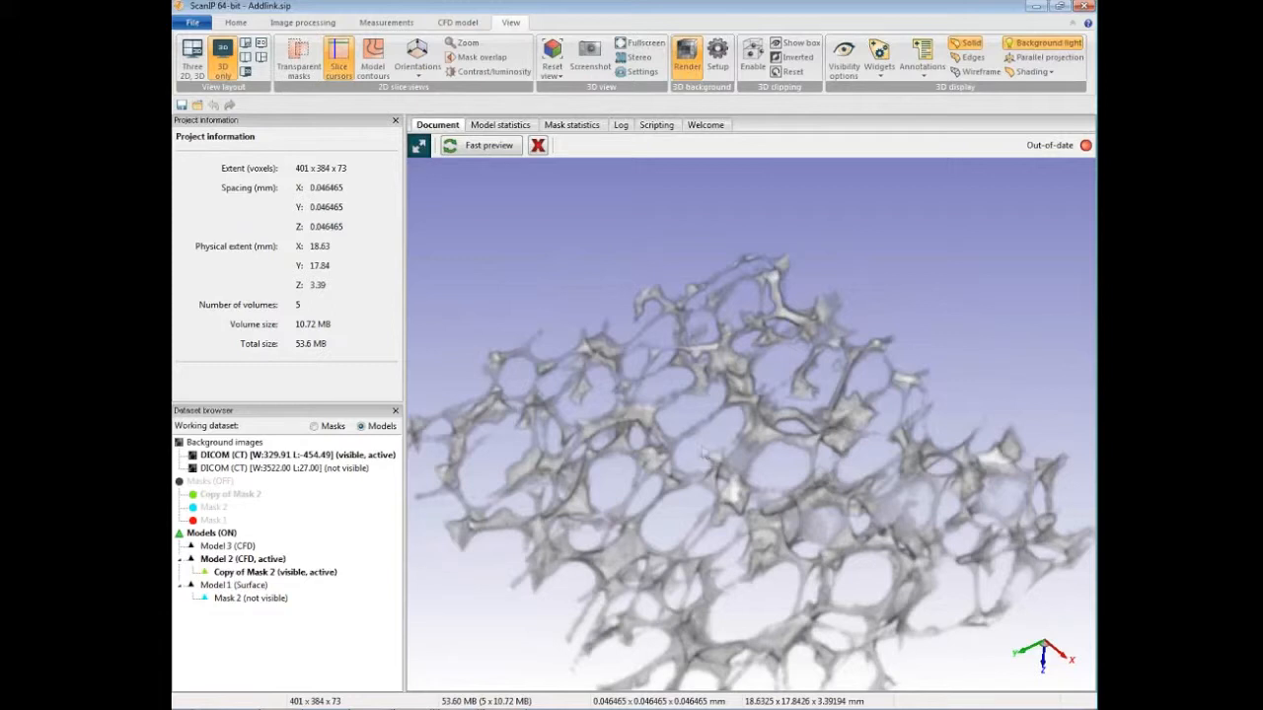
Step: Select the CFD model Model 2 and review the home and image processing tools alongside the rendered foam
click(261, 564)
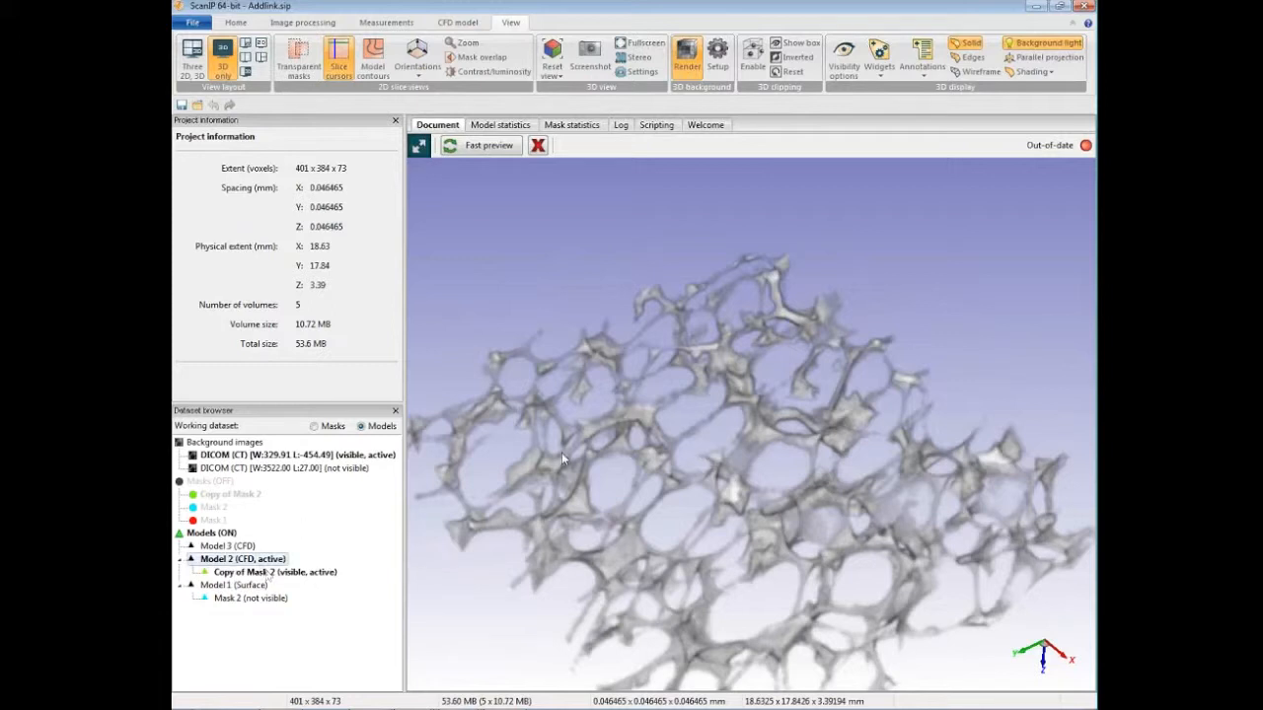
click(237, 22)
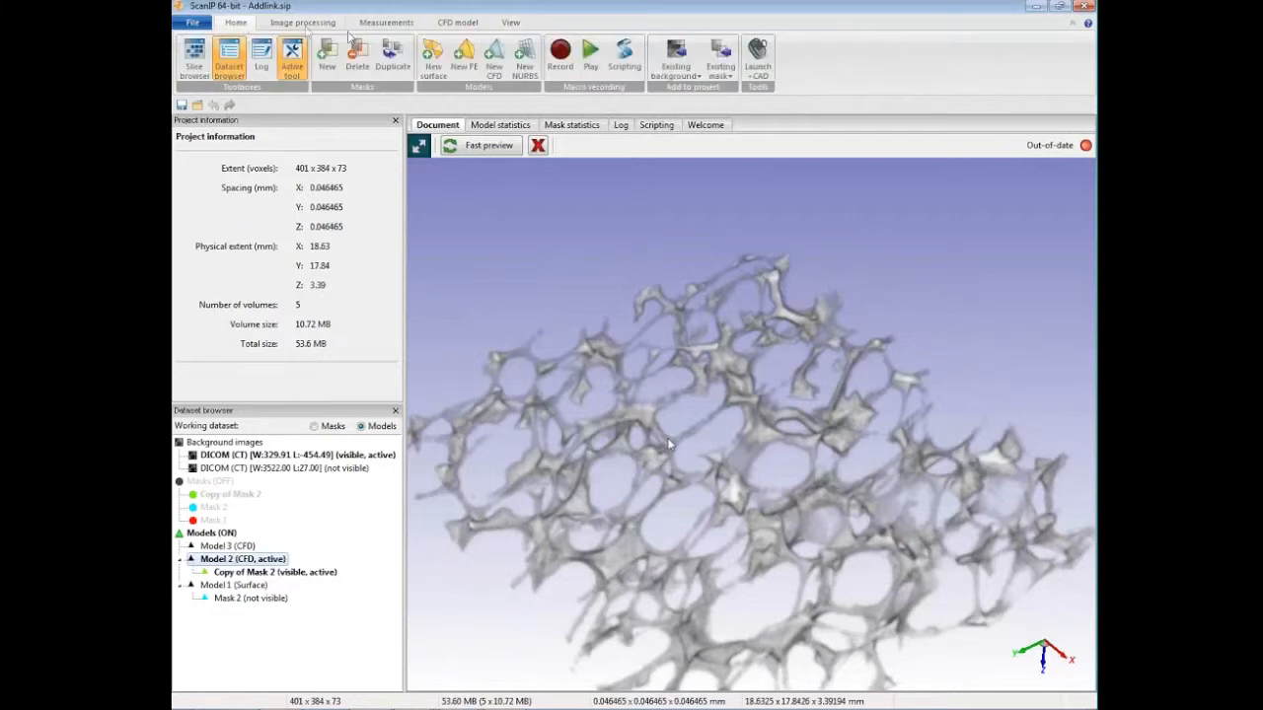
click(306, 22)
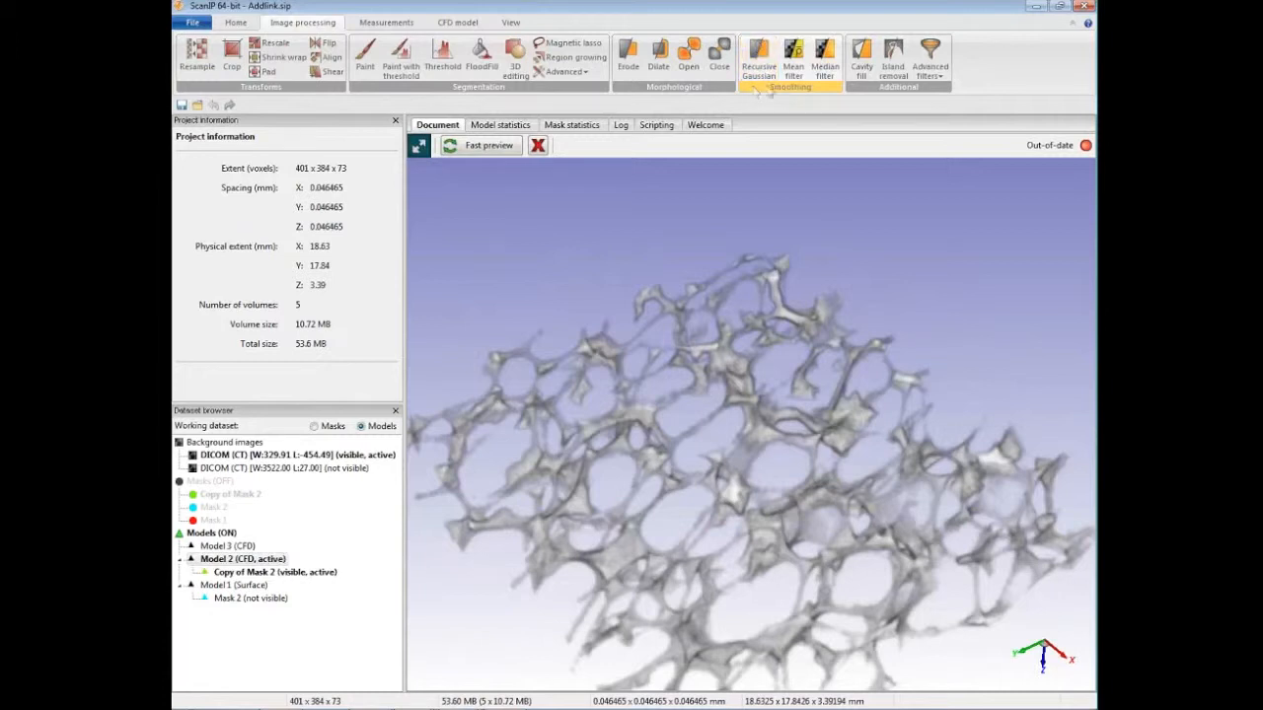
drag(719, 391, 717, 347)
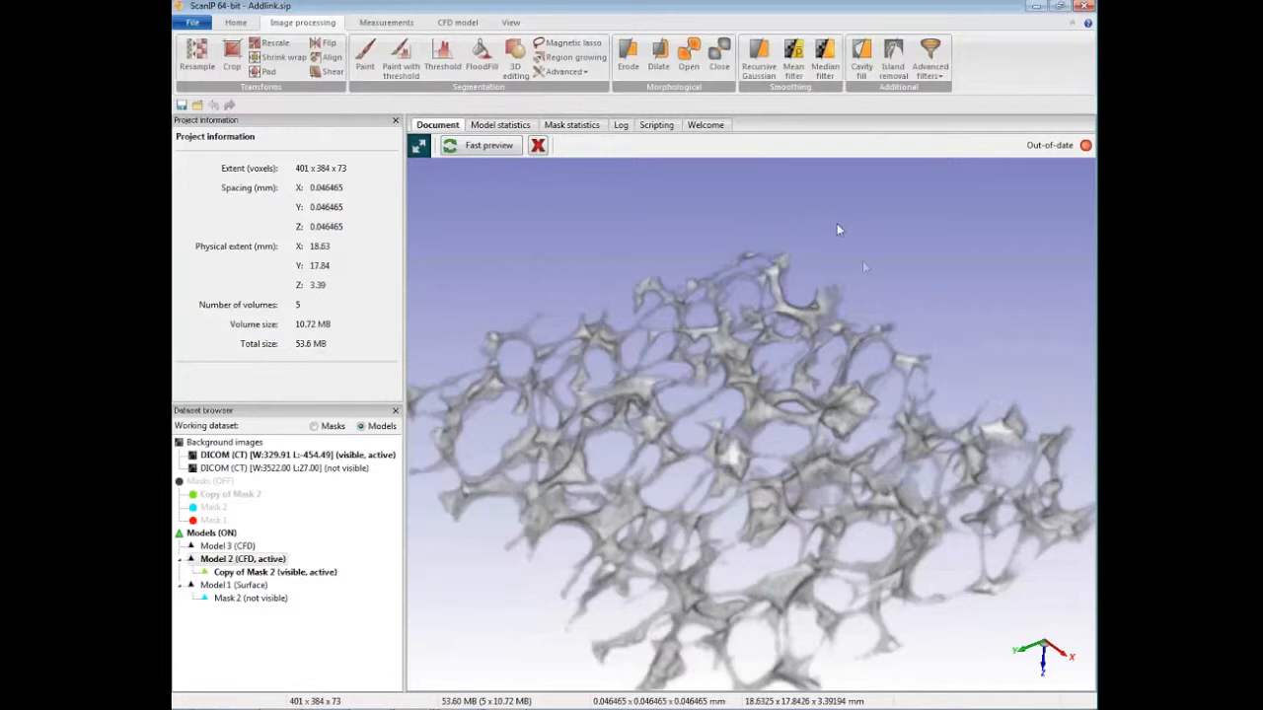
mouse_move(822, 417)
mouse_down()
mouse_move(857, 430)
mouse_move(843, 416)
mouse_up()
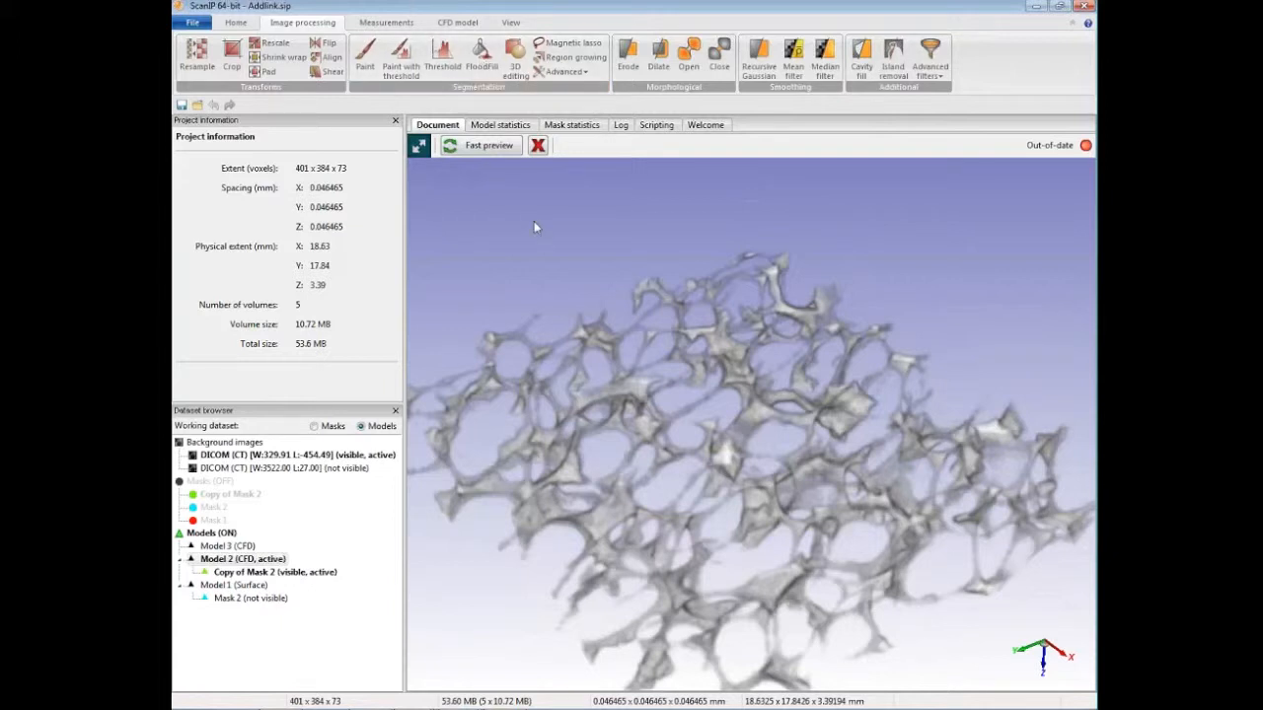
Step: Make Mask 2 of the surface model Model 1 active and review the surface model tools
click(262, 602)
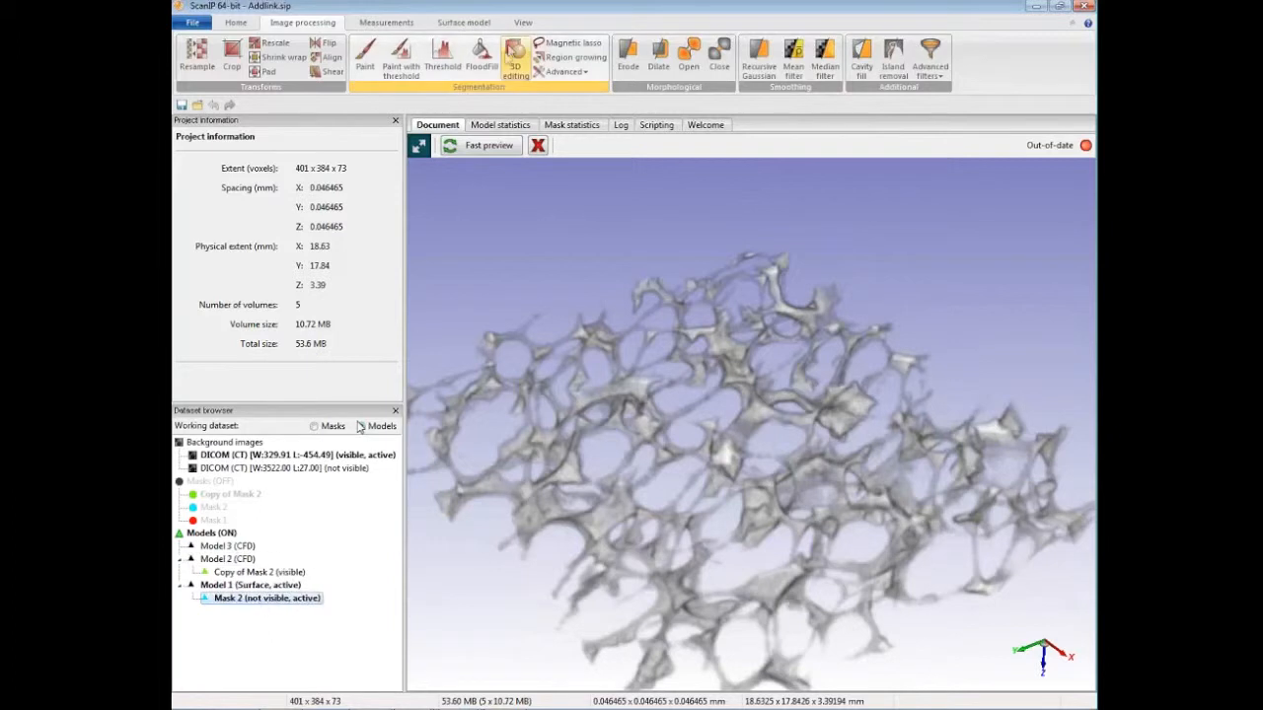
click(466, 24)
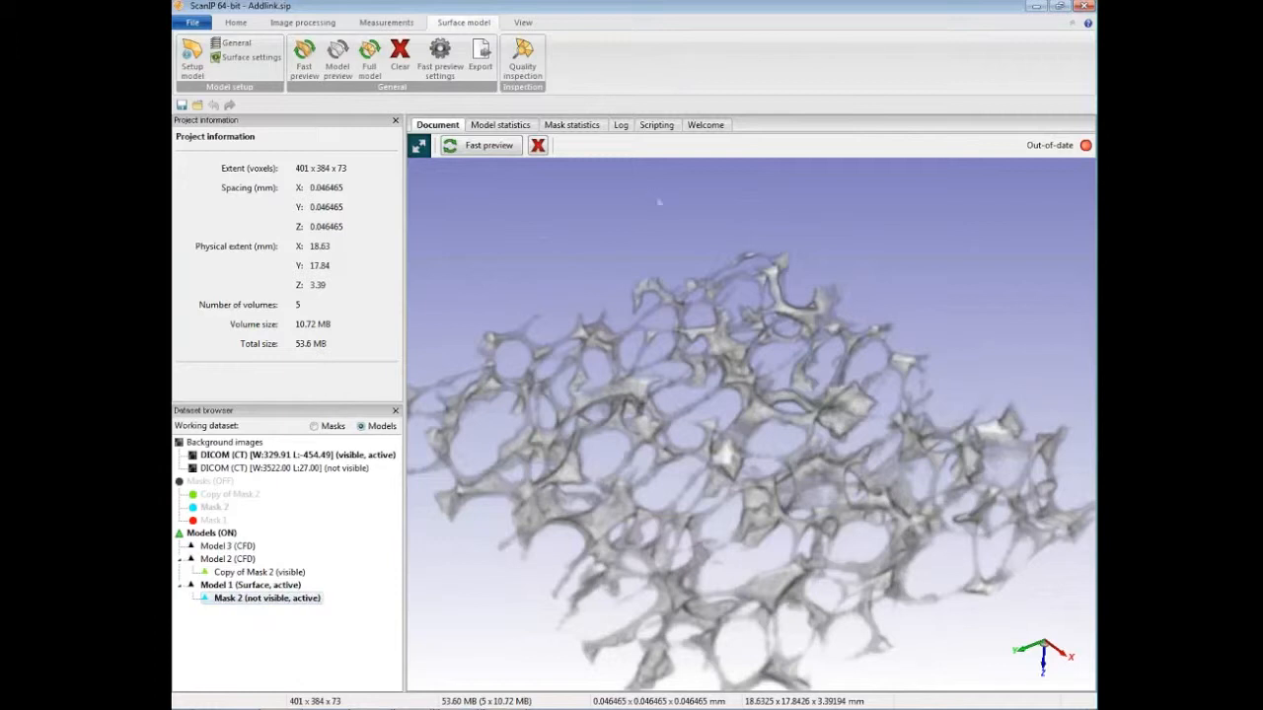
mouse_move(693, 337)
mouse_down()
mouse_move(693, 326)
mouse_move(683, 345)
mouse_up()
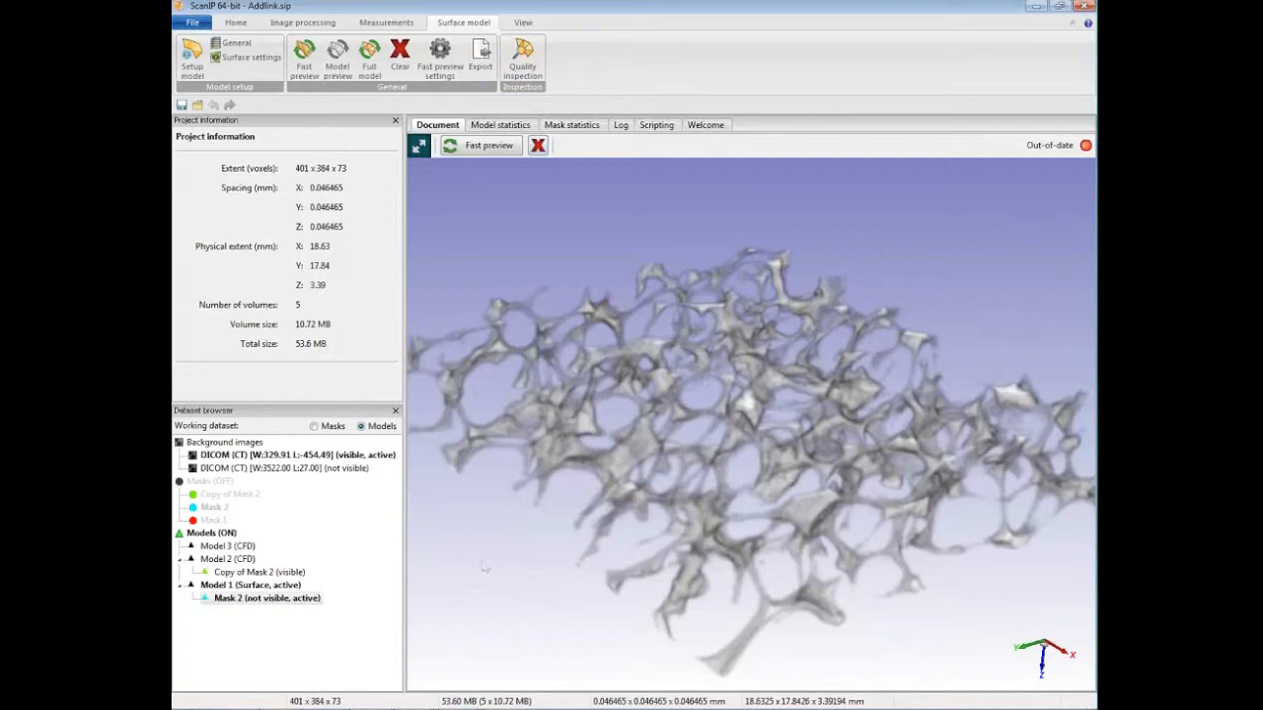
Step: Switch to COMSOL Multiphysics and open the model Addlink.mph from the LOST (I:) drive
mouse_move(460, 708)
click(449, 667)
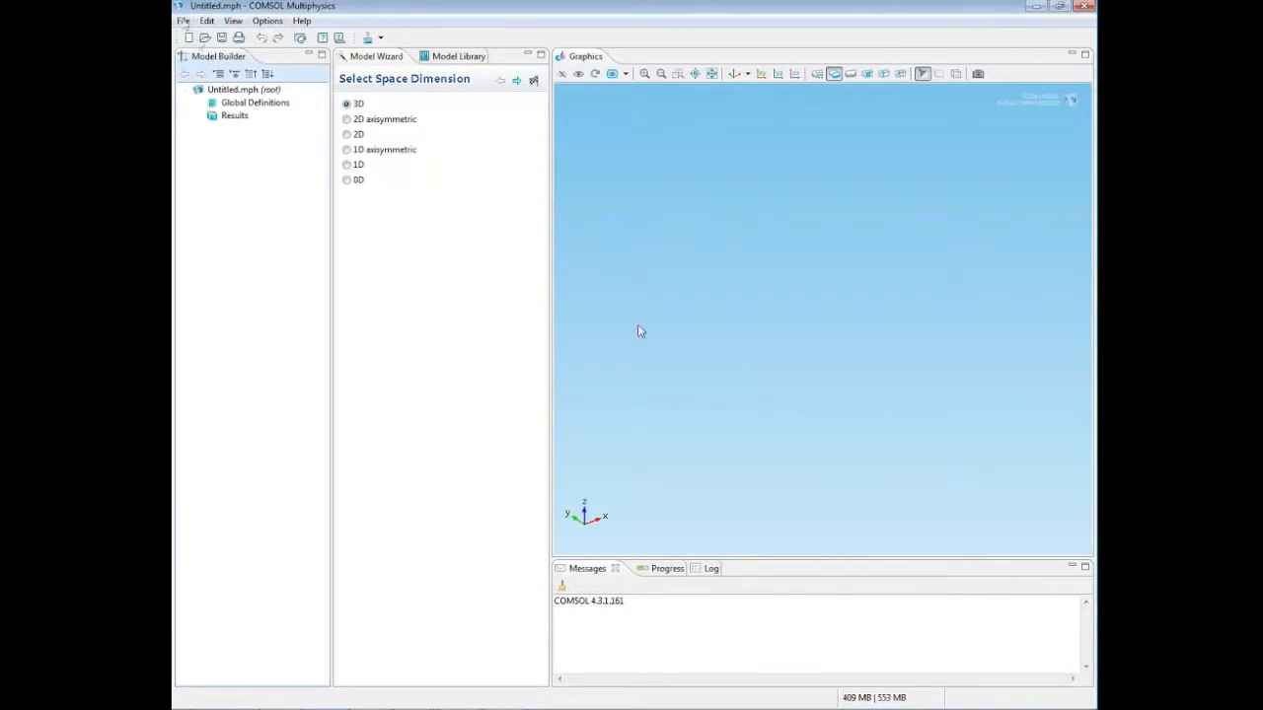
click(183, 20)
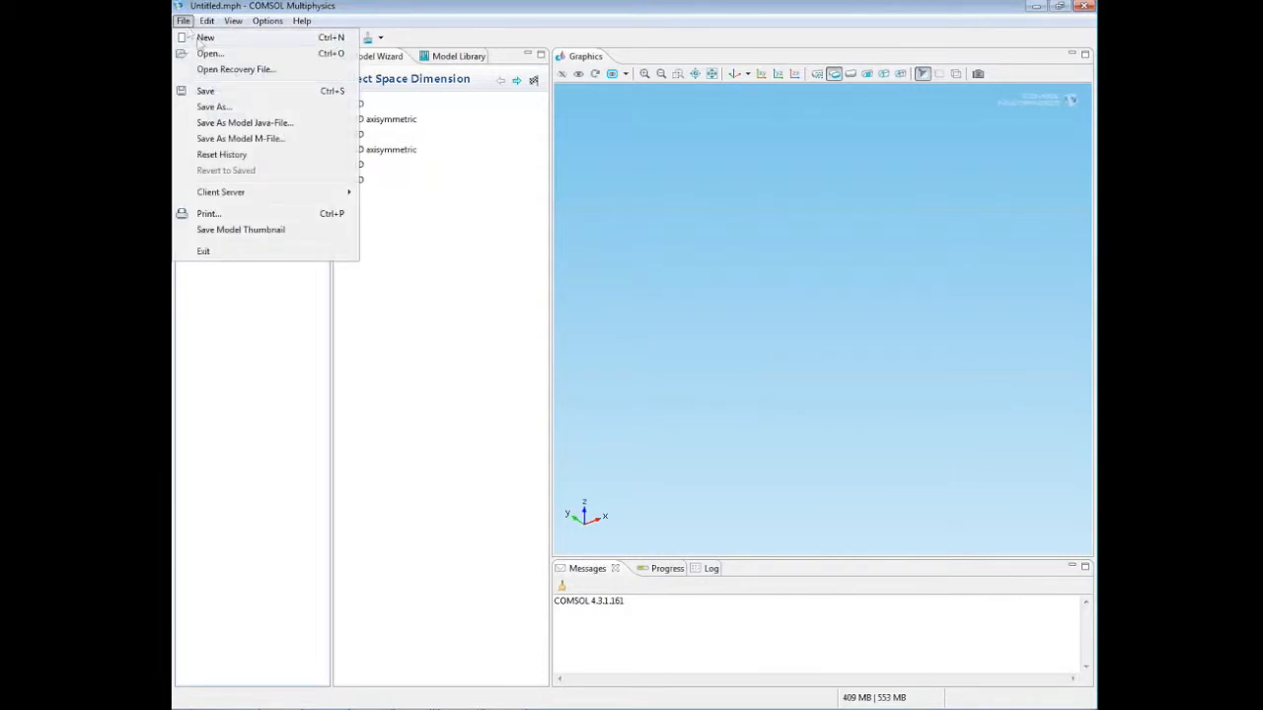
click(224, 59)
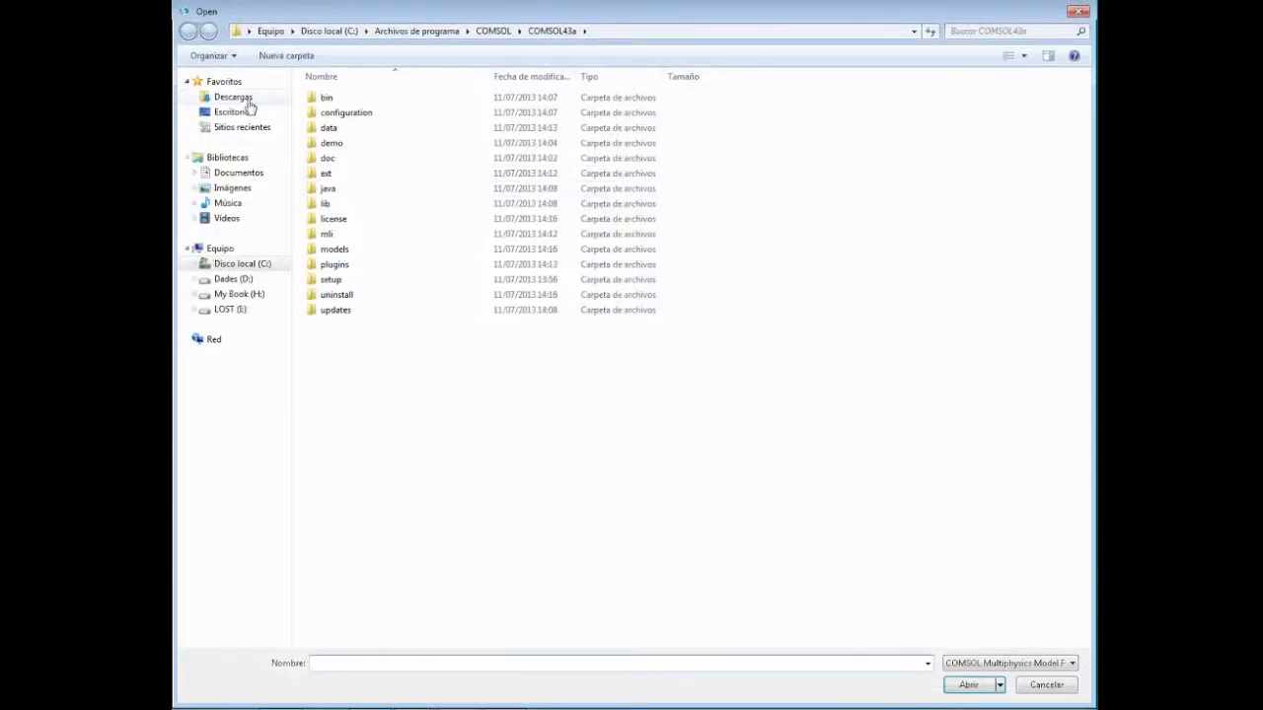
click(237, 309)
double_click(361, 144)
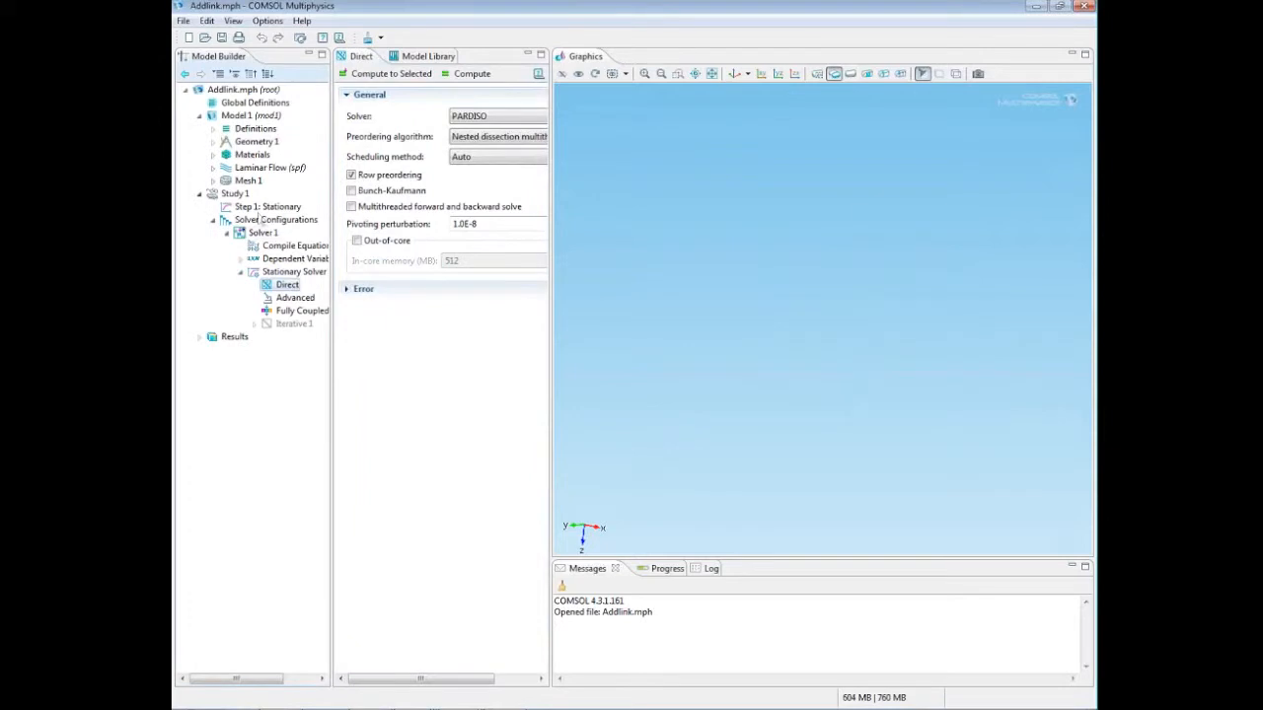
Step: Expand the Model 1 definitions, show the XMIN wall selection of Copy of Mask 2, and examine the named selections and imported geometry
click(256, 130)
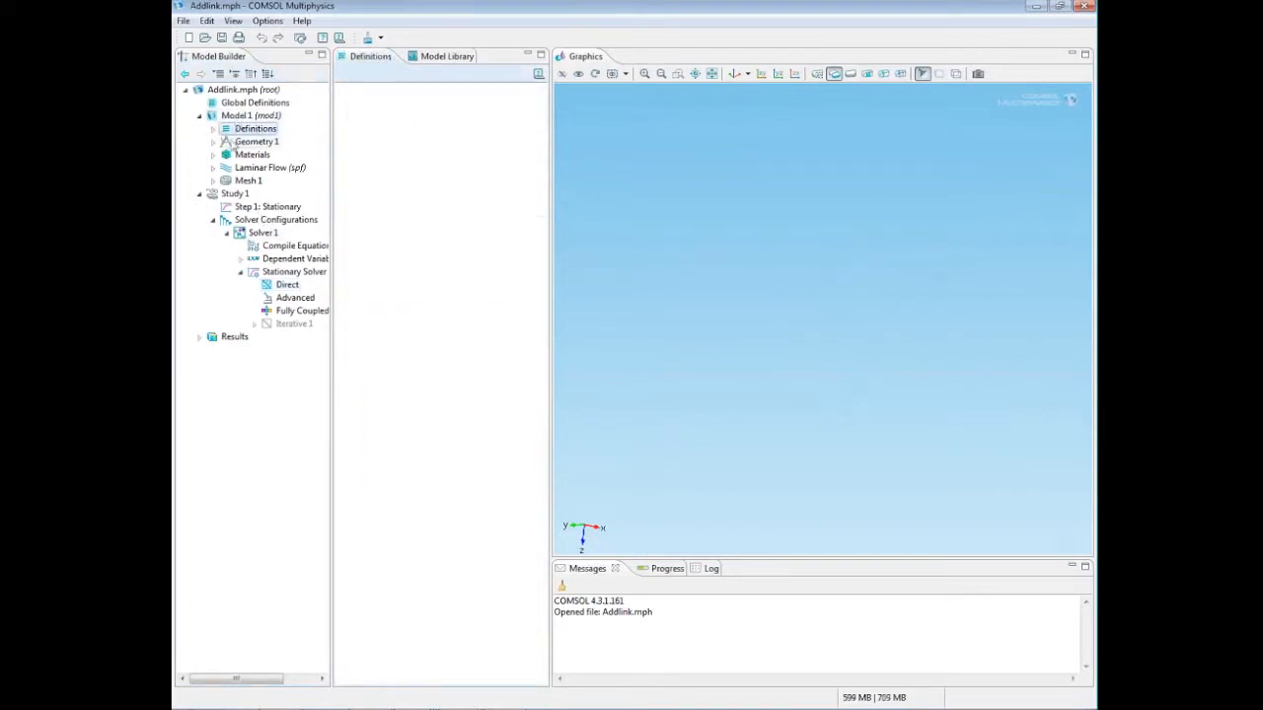
double_click(255, 130)
click(267, 144)
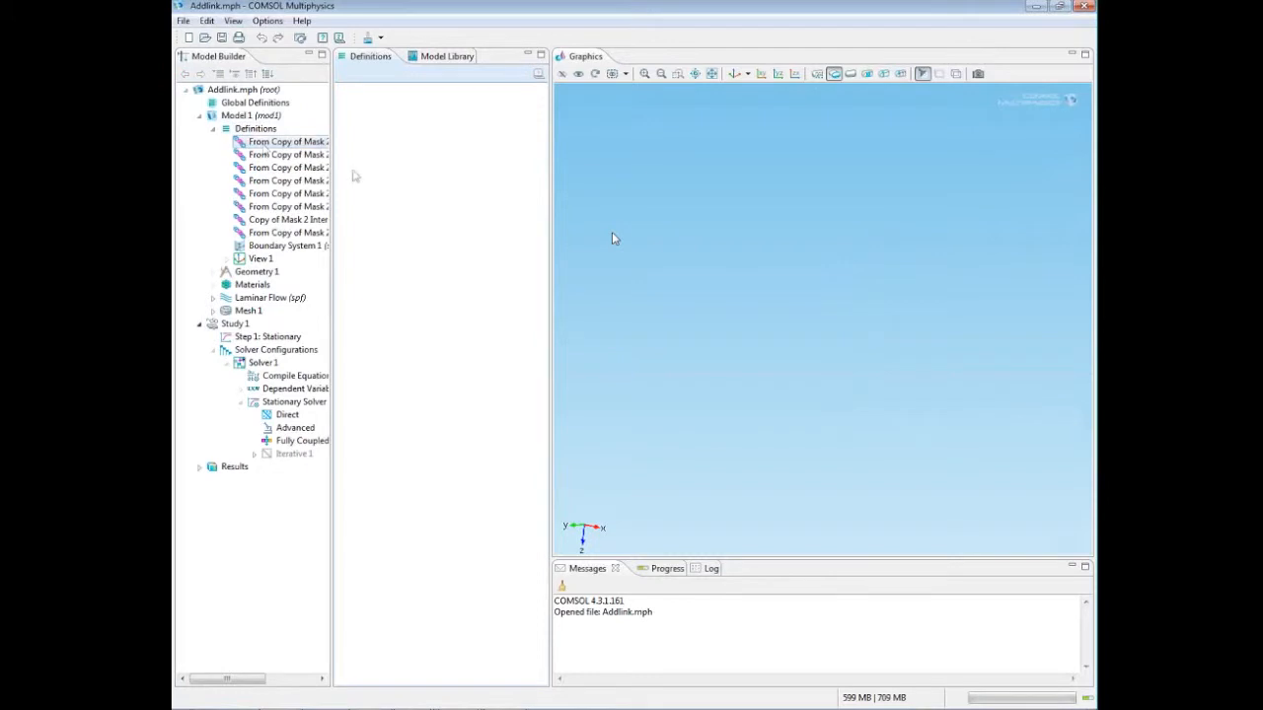
drag(720, 317, 719, 339)
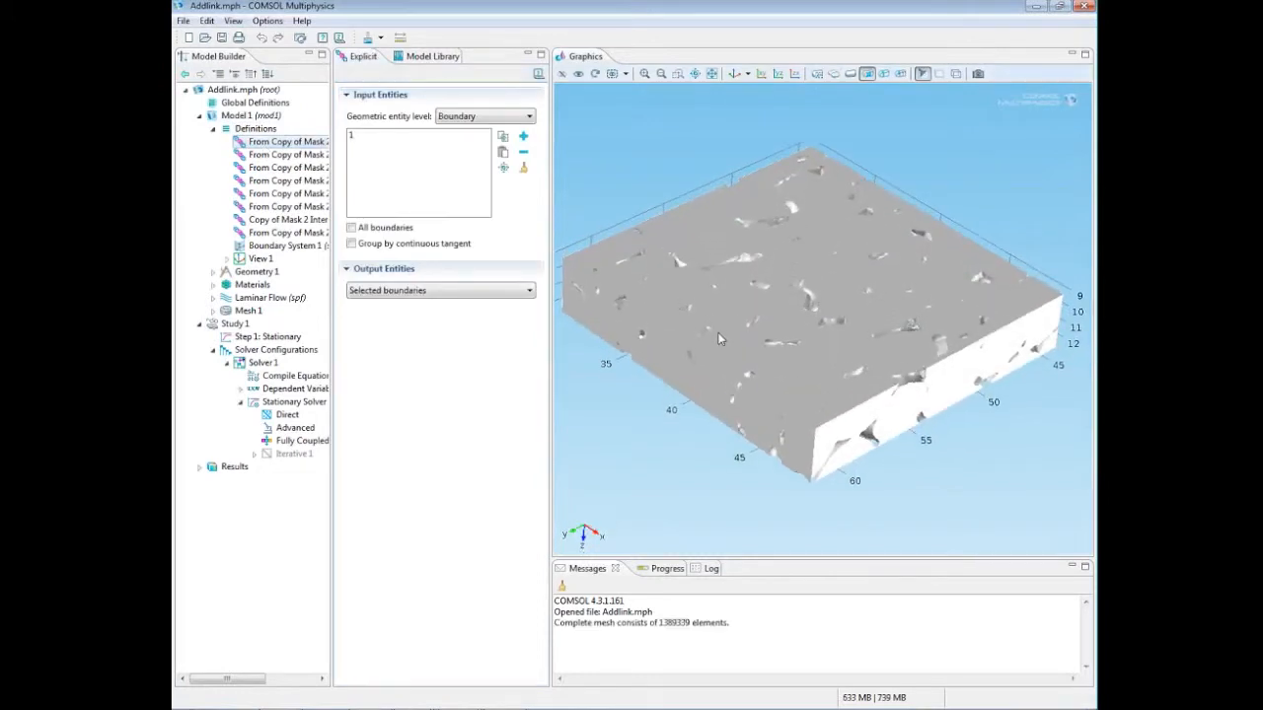
drag(332, 160, 403, 208)
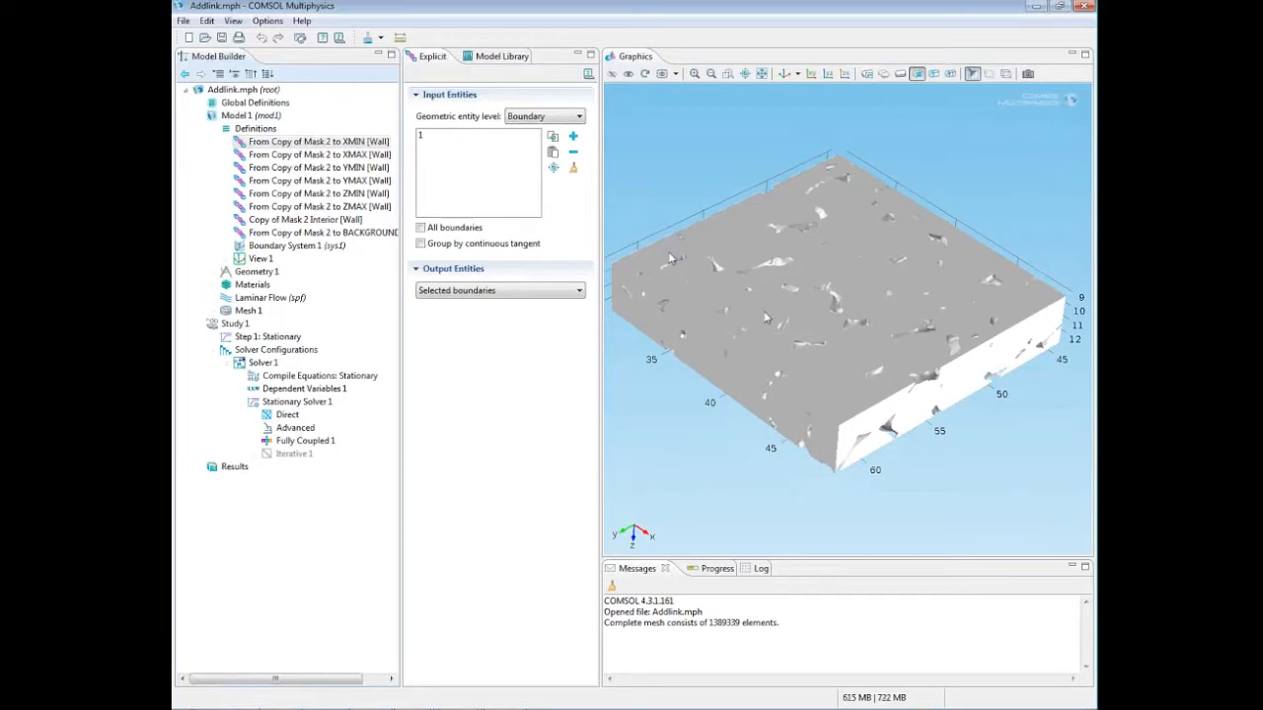
drag(878, 348, 891, 315)
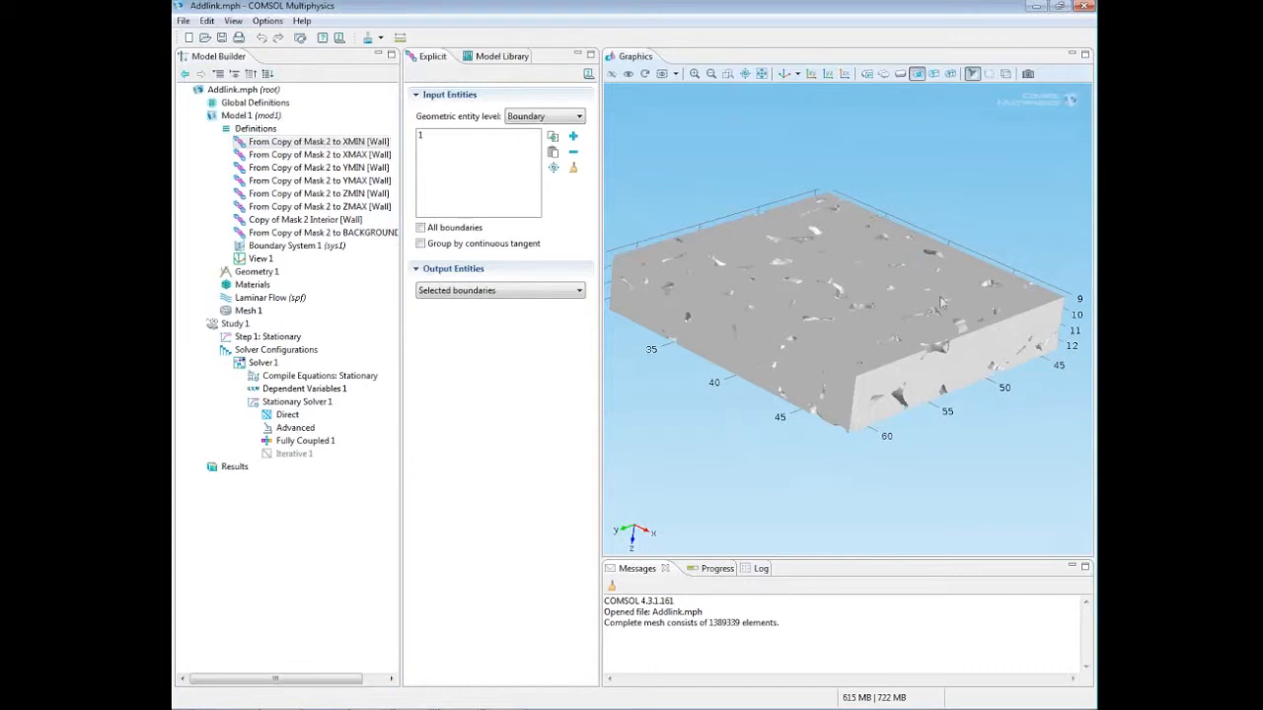
drag(936, 303, 936, 308)
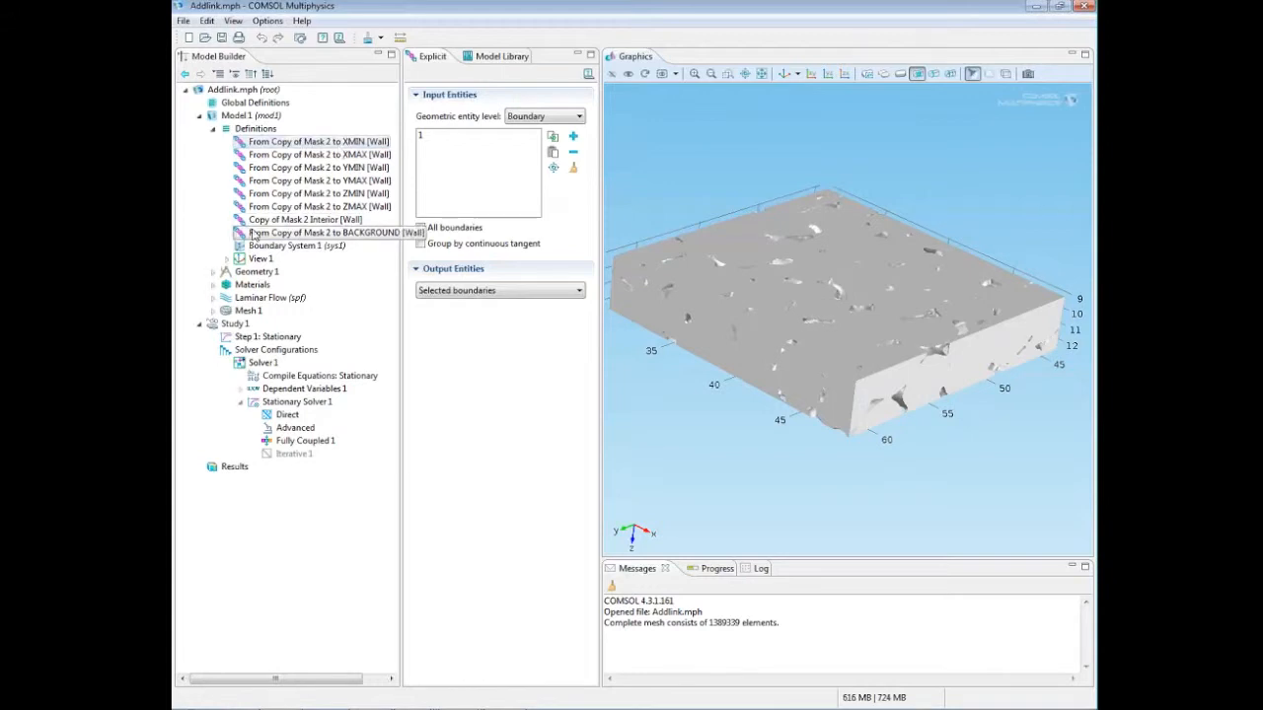
Step: Display the imported Mesh 1 and examine its element refinement around the pores at the block's corner and edges
click(207, 312)
click(212, 312)
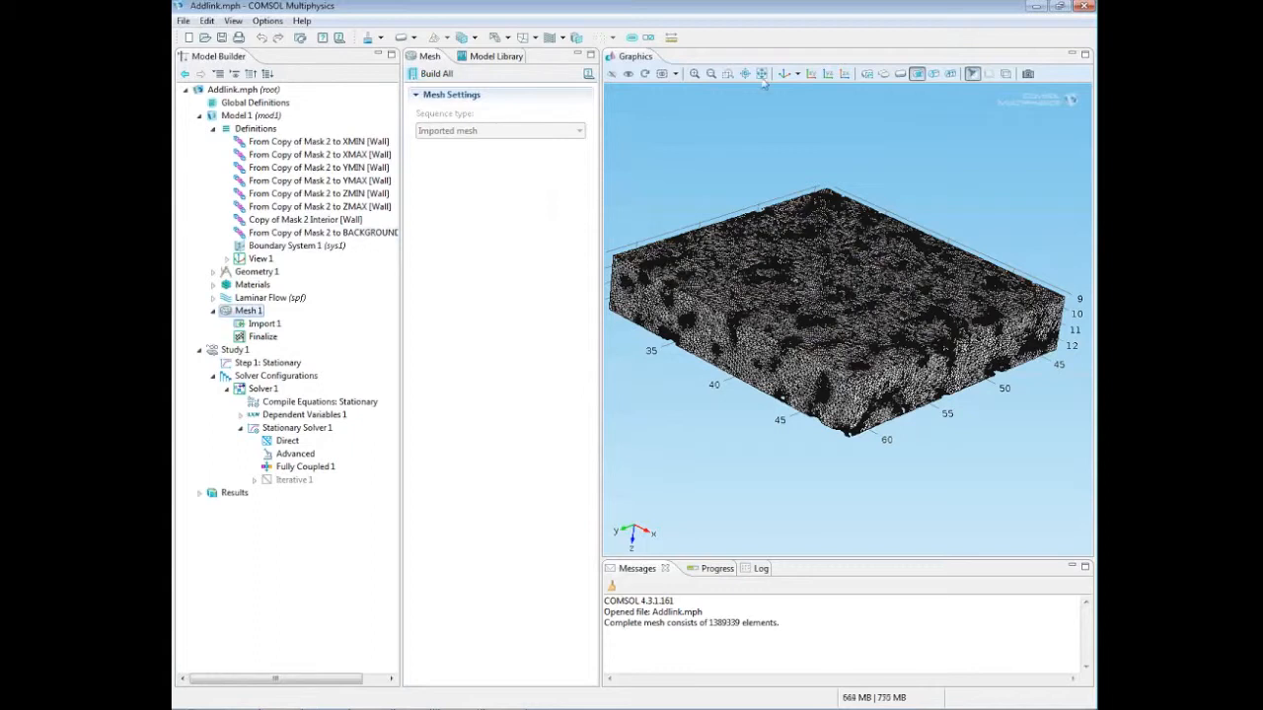
click(728, 74)
drag(832, 368, 906, 450)
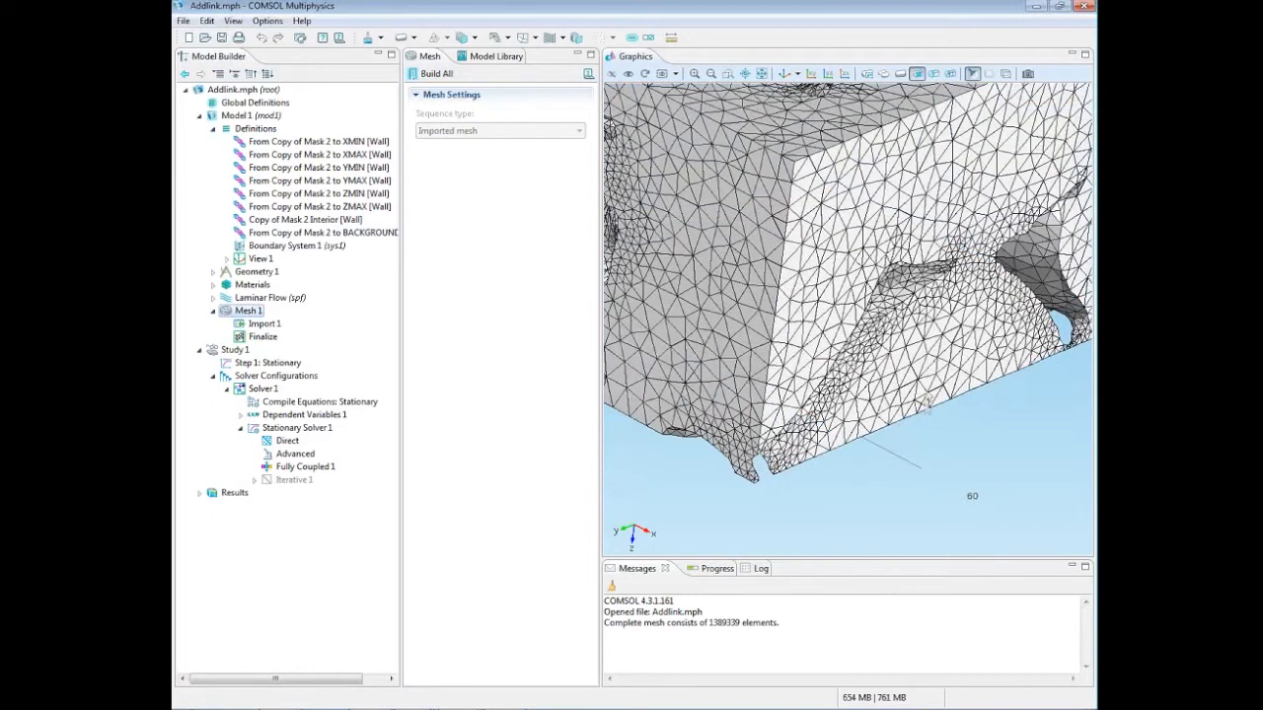
drag(923, 388, 912, 383)
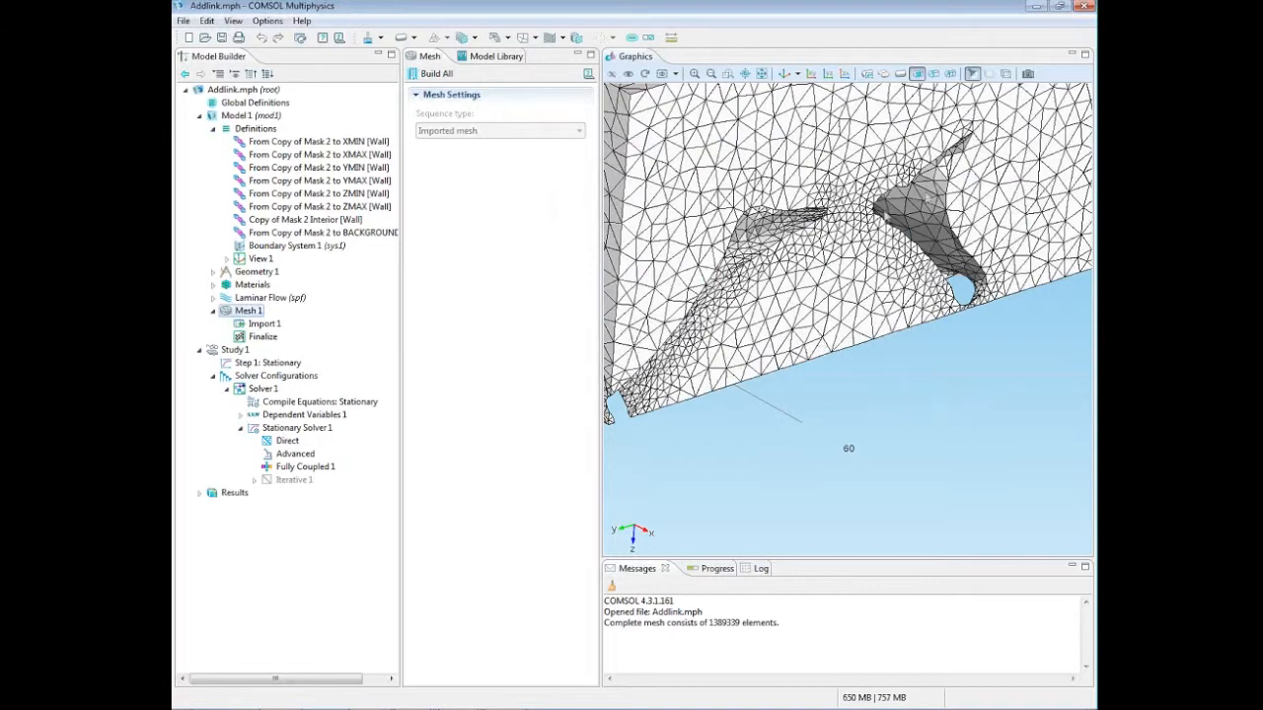
right_drag(865, 202, 1045, 192)
drag(860, 242, 849, 248)
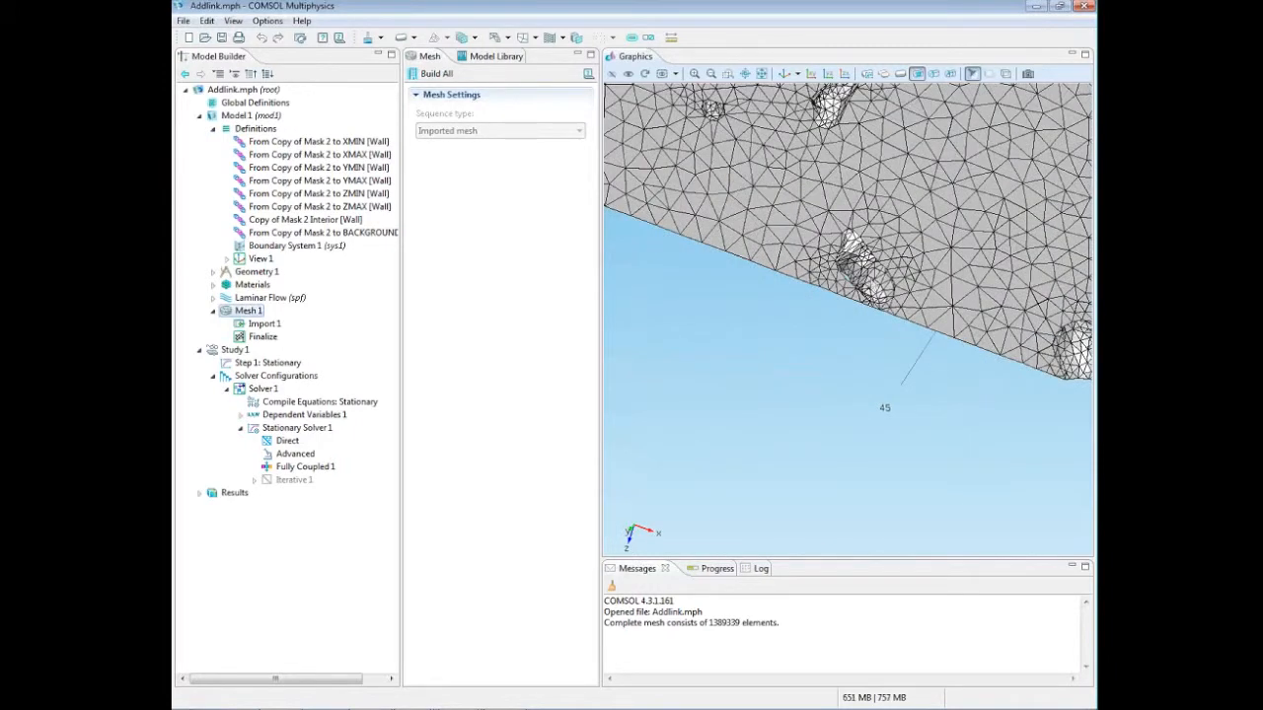
Step: Hide the block's large upper face and examine the interior strut mesh up close in an enlarged graphics area
click(762, 73)
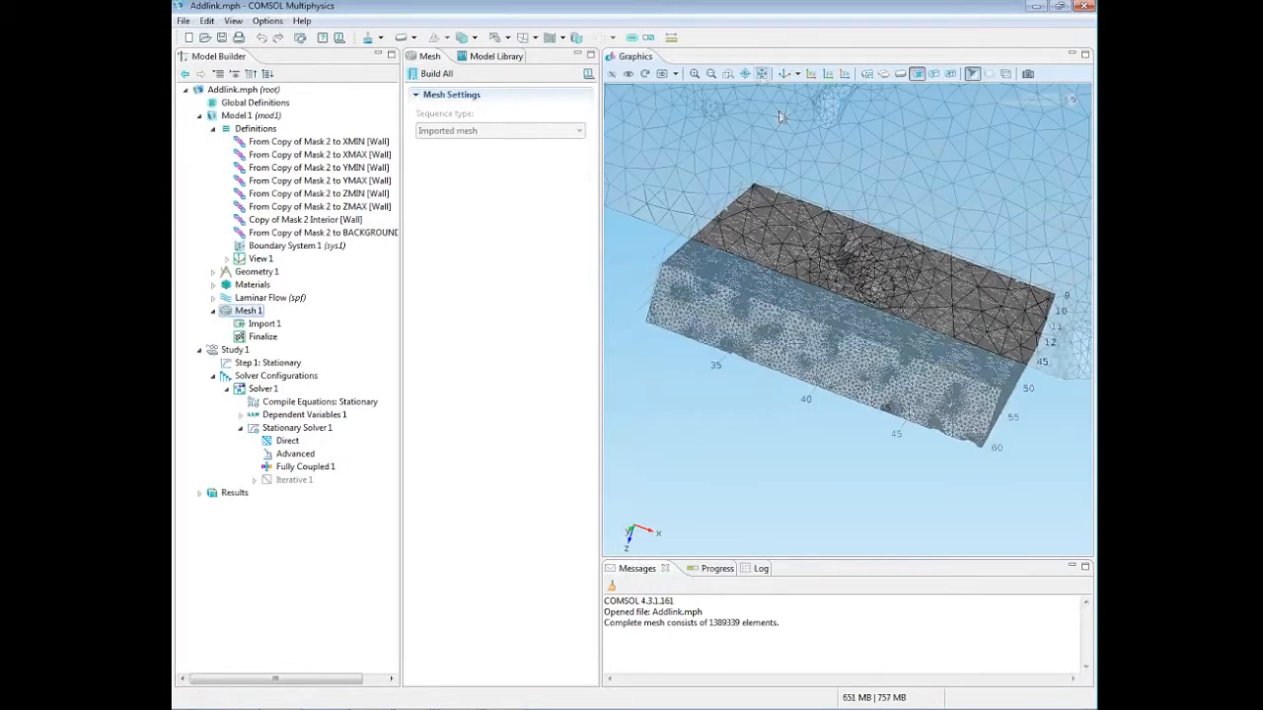
mouse_move(795, 258)
mouse_down()
mouse_move(786, 280)
mouse_move(806, 254)
mouse_up()
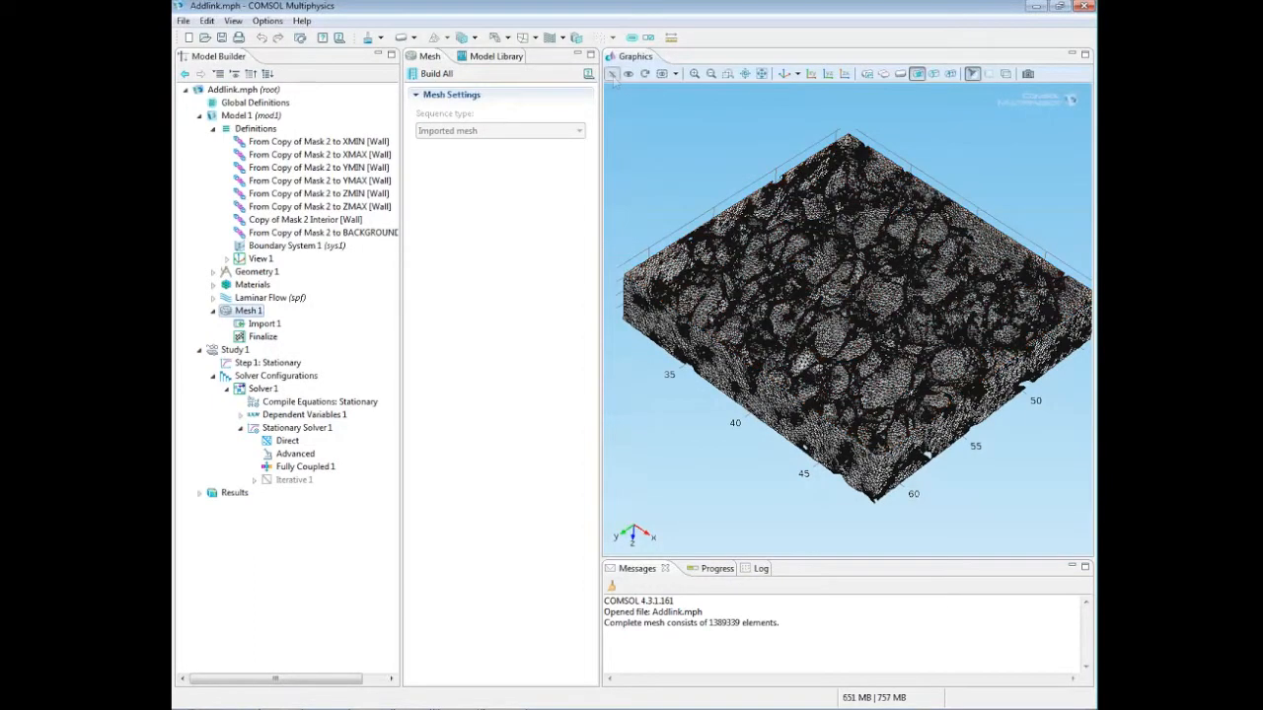
mouse_move(818, 282)
mouse_down()
mouse_move(815, 249)
mouse_move(805, 274)
mouse_move(800, 265)
mouse_up()
click(727, 74)
drag(765, 202, 914, 381)
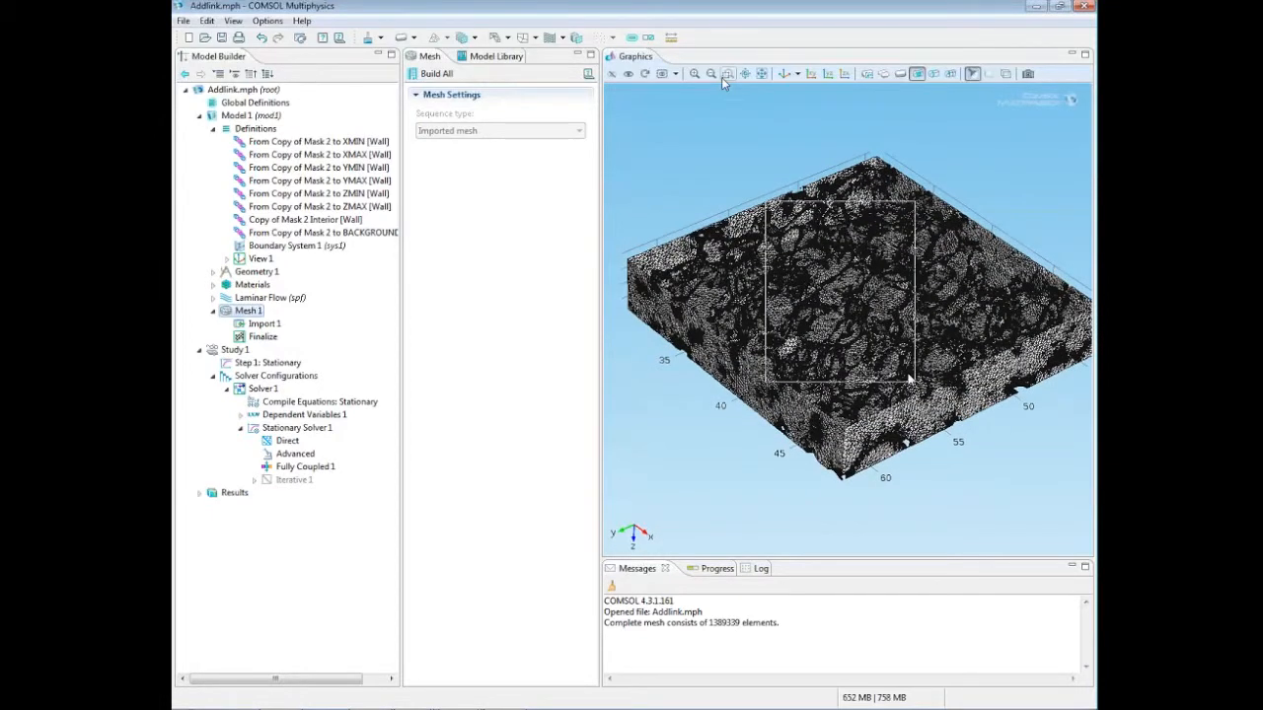
drag(870, 418, 875, 424)
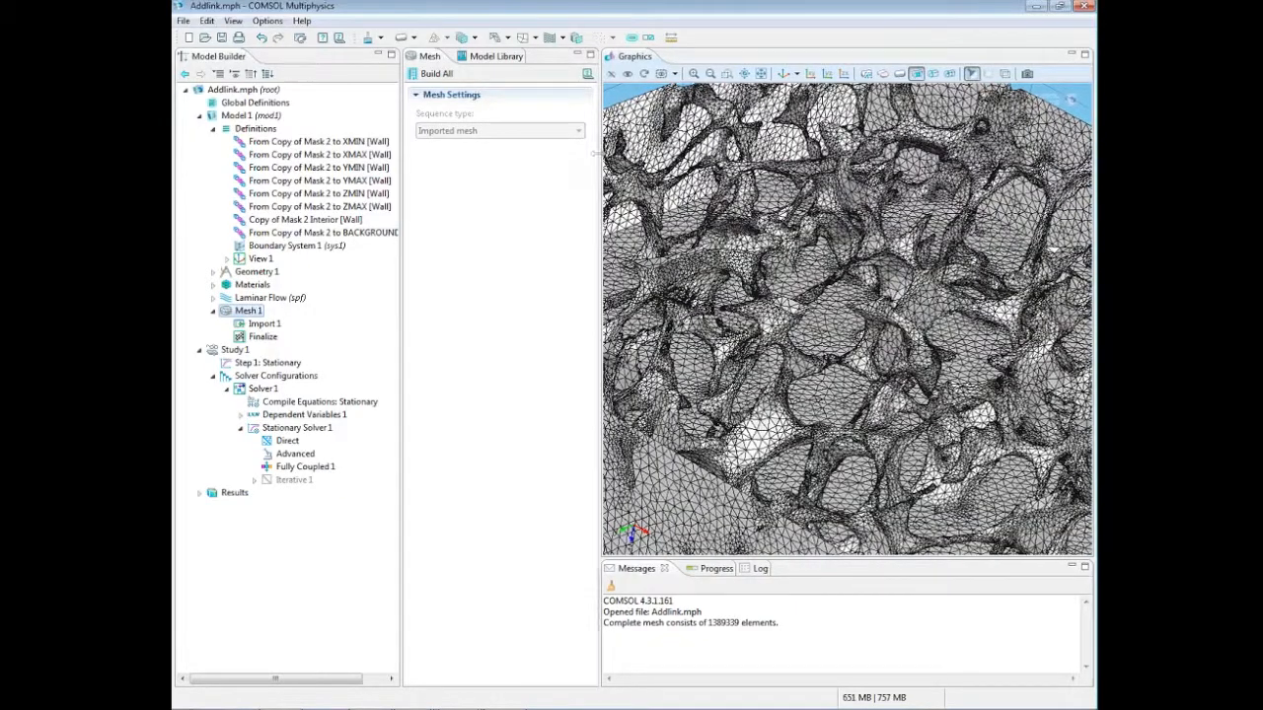
drag(596, 152, 417, 162)
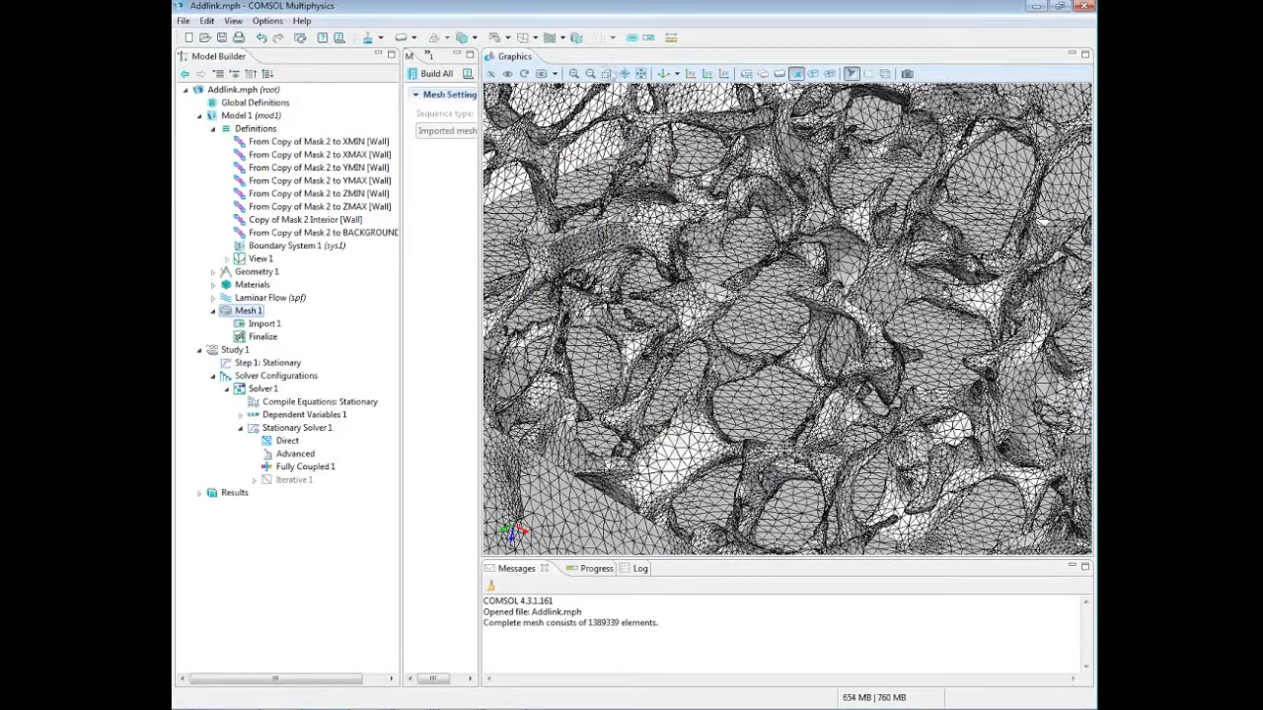
Step: Examine the foam's interior strut mesh from several angles and close up, then widen the settings area and fit the whole block in view
click(590, 73)
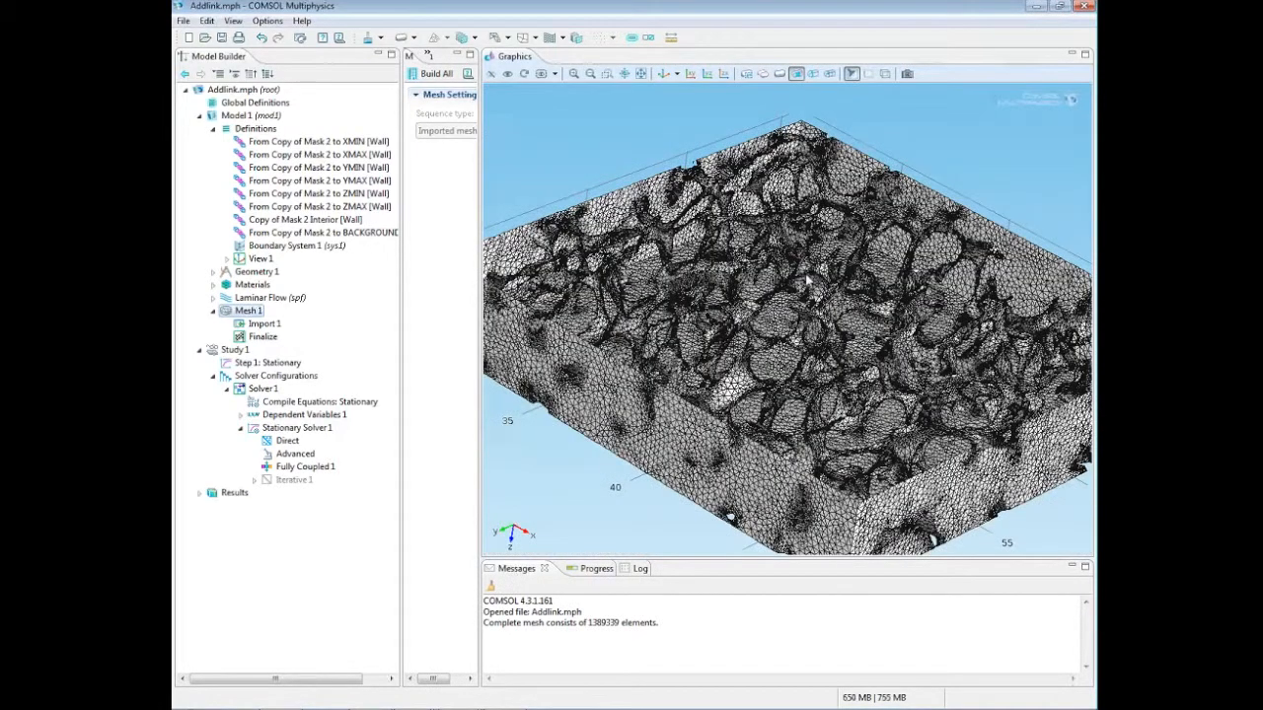
scroll(792, 299, up, 2)
drag(794, 301, 844, 269)
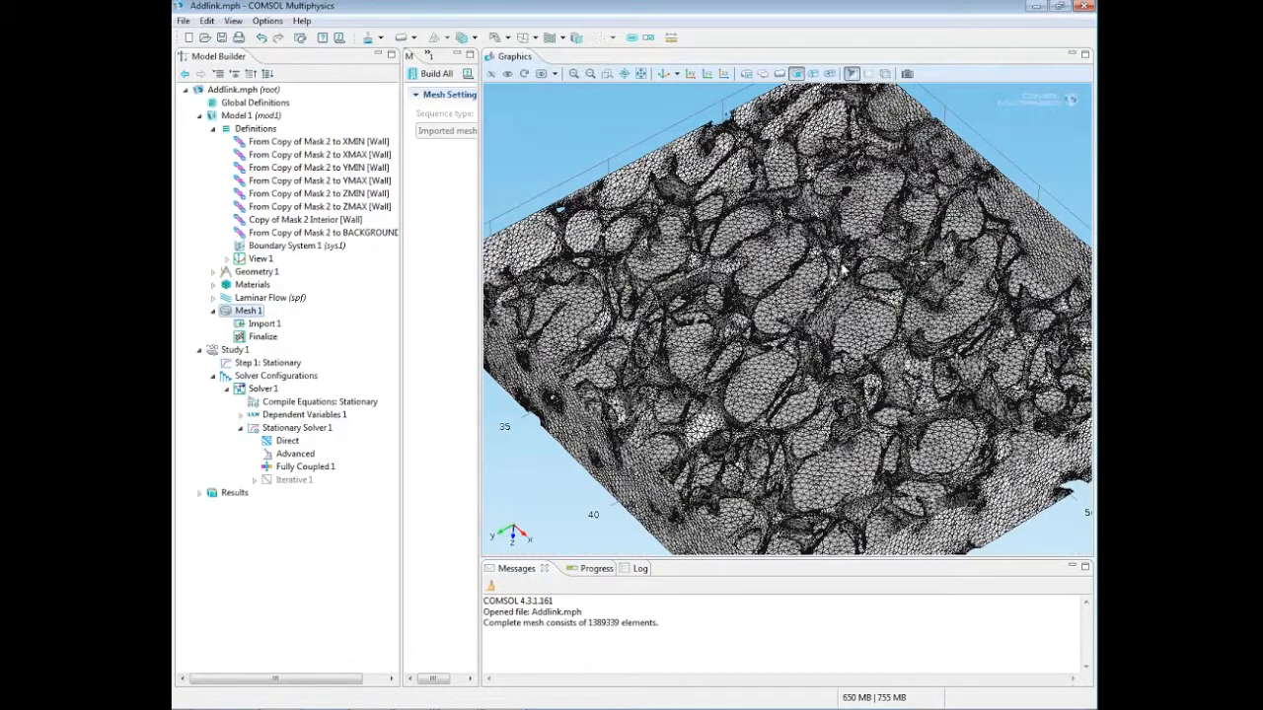
mouse_move(871, 325)
mouse_down()
mouse_move(780, 294)
mouse_move(773, 237)
mouse_move(810, 369)
mouse_move(858, 416)
mouse_move(894, 346)
mouse_up()
click(610, 77)
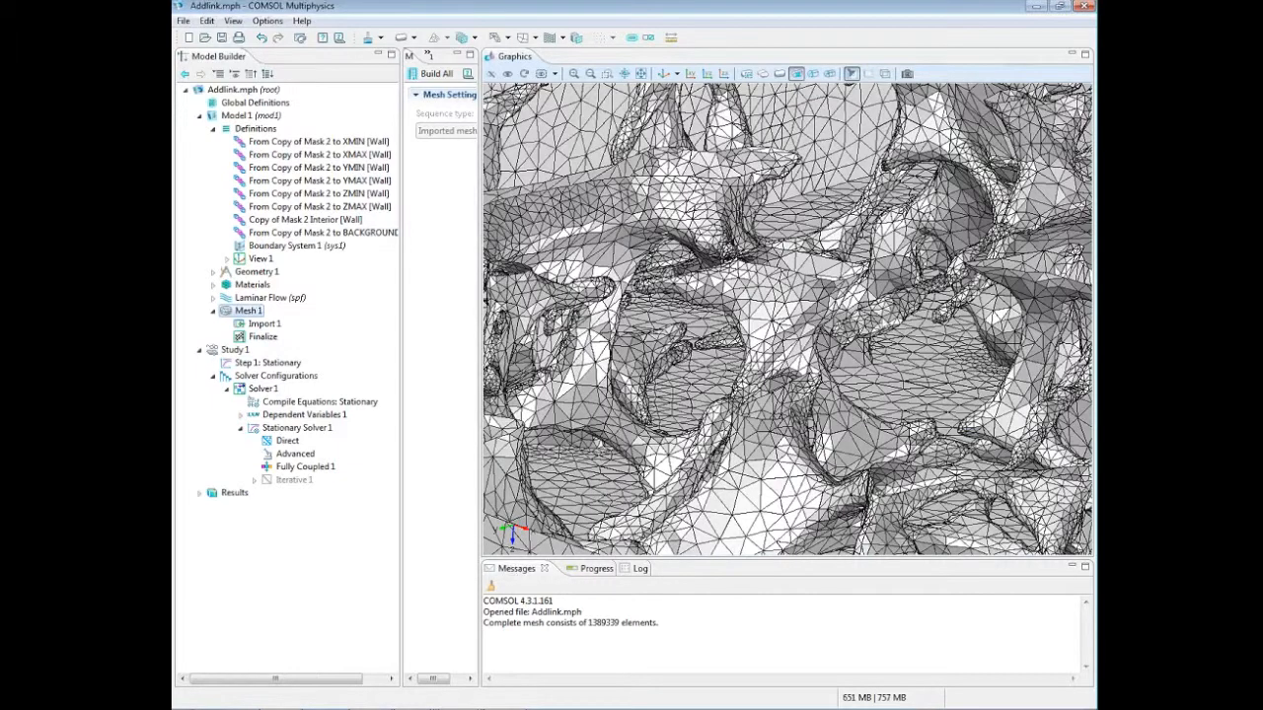
drag(891, 366, 851, 371)
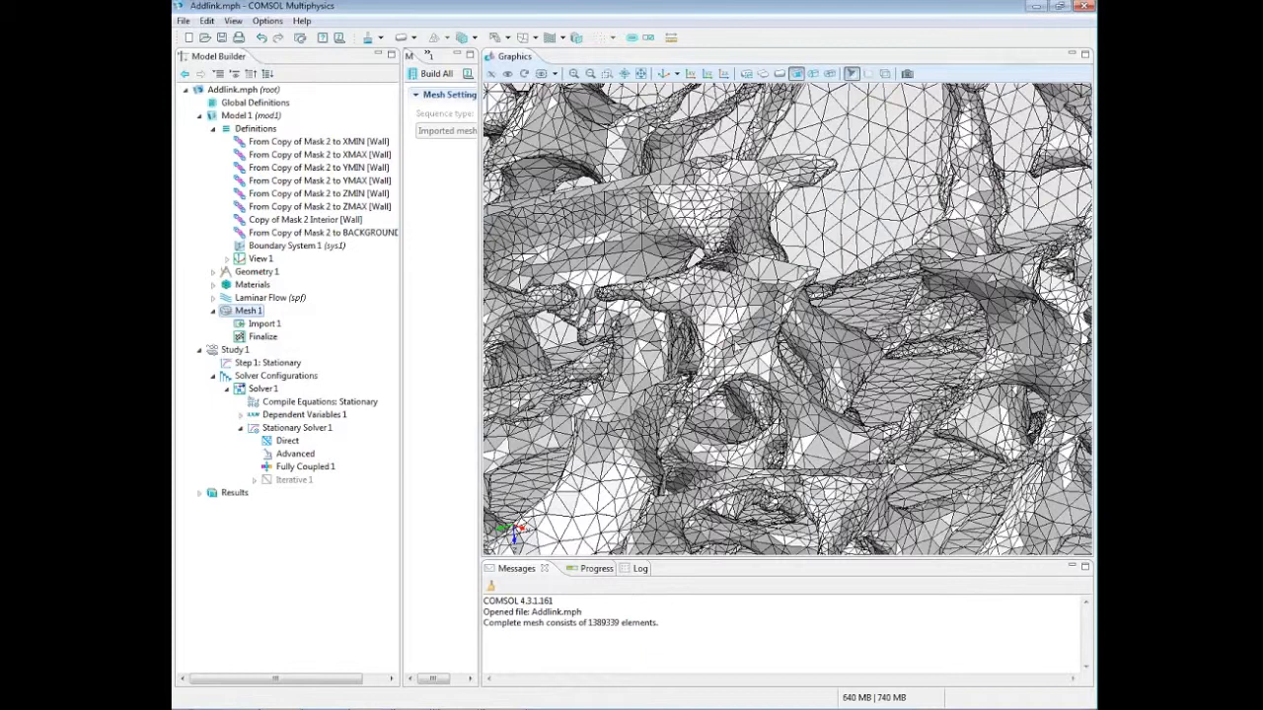
drag(752, 354, 789, 351)
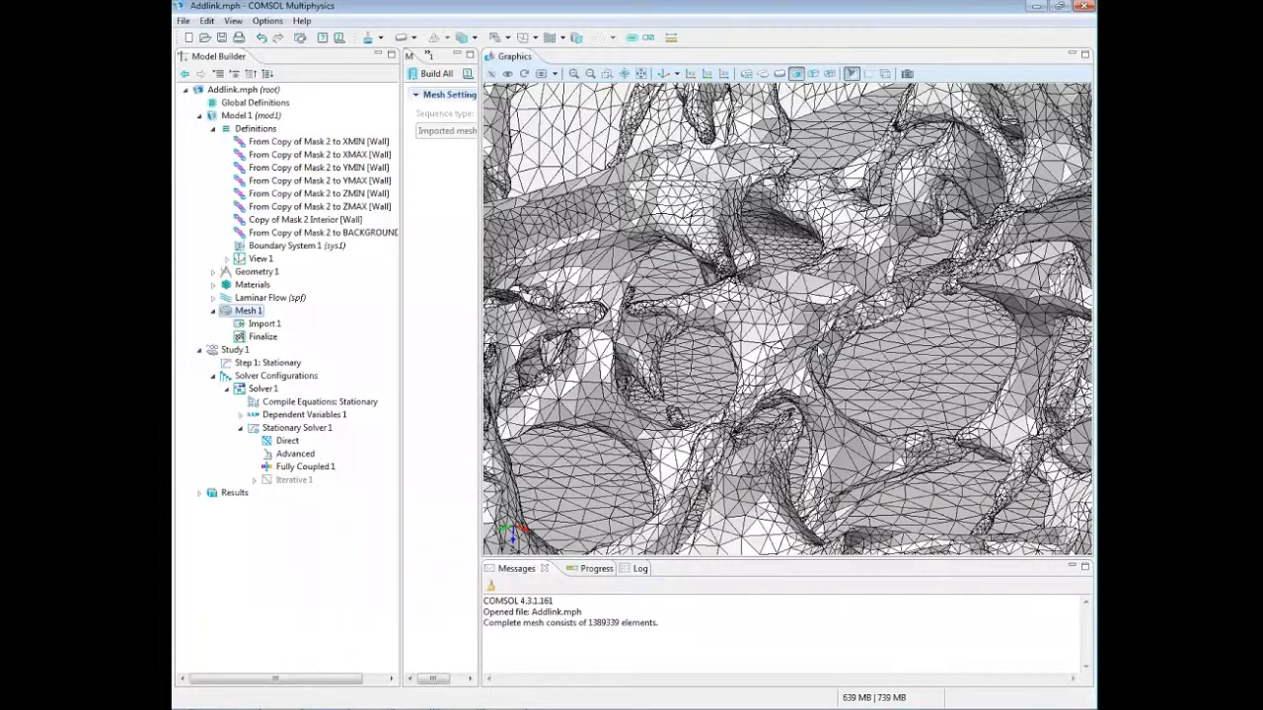
drag(787, 296, 789, 360)
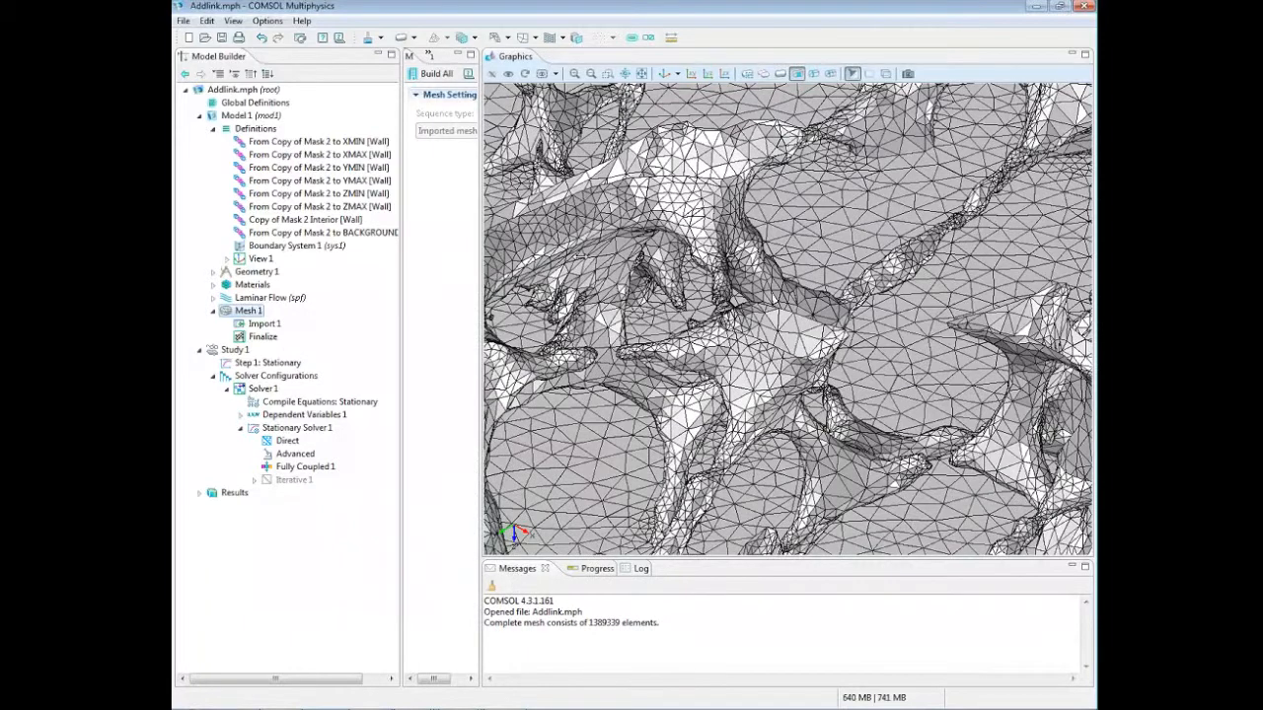
drag(481, 256, 580, 256)
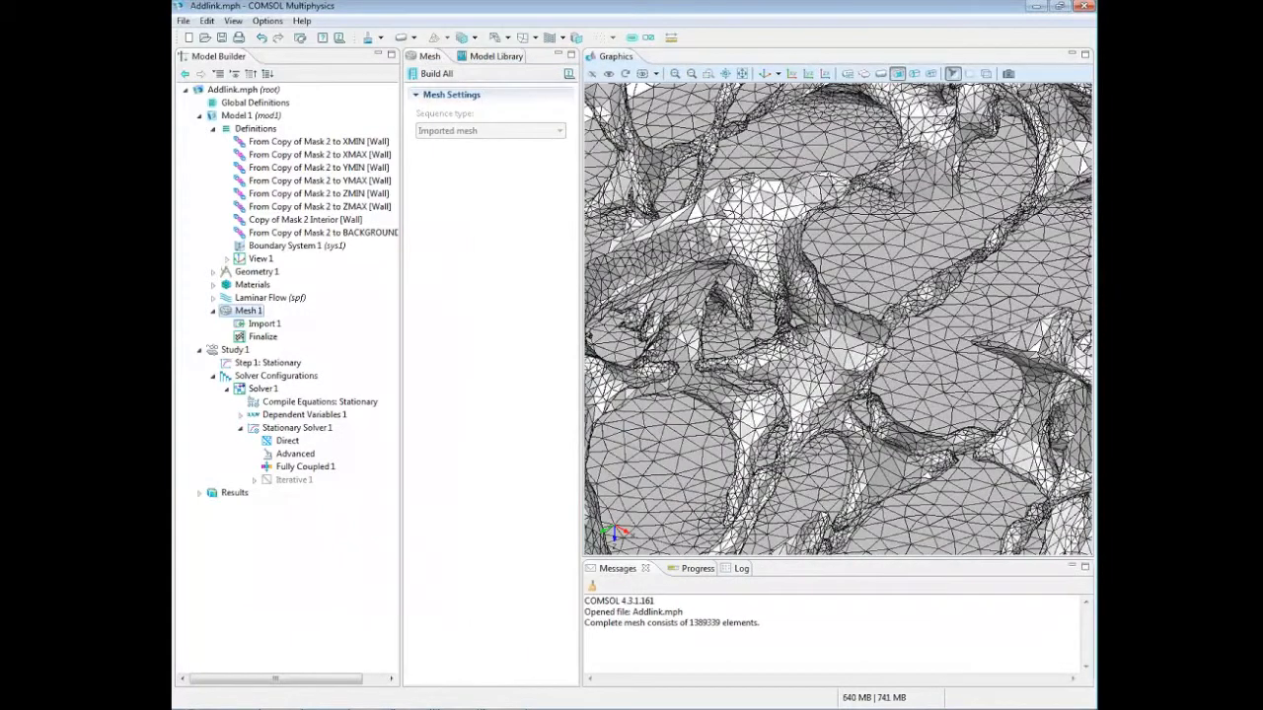
click(742, 73)
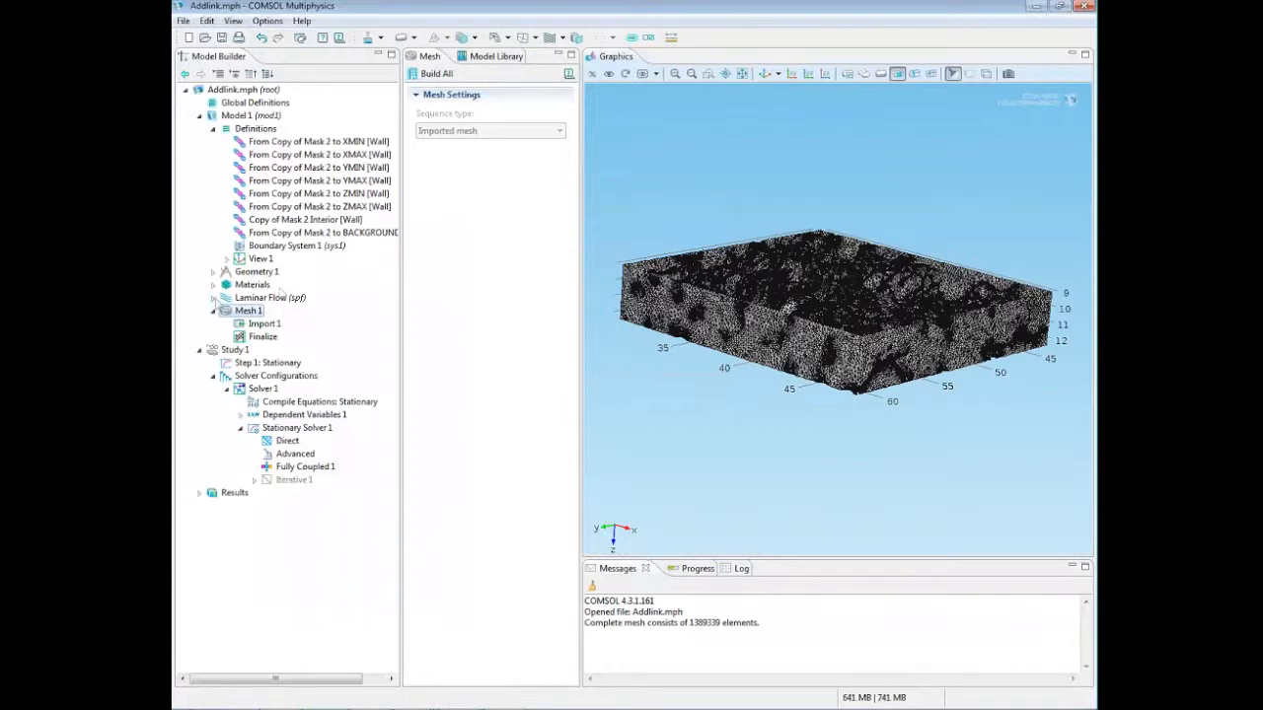
Step: Expand the Laminar Flow physics of Model 1 and review its interface settings and Fluid Properties 1
click(213, 297)
click(296, 298)
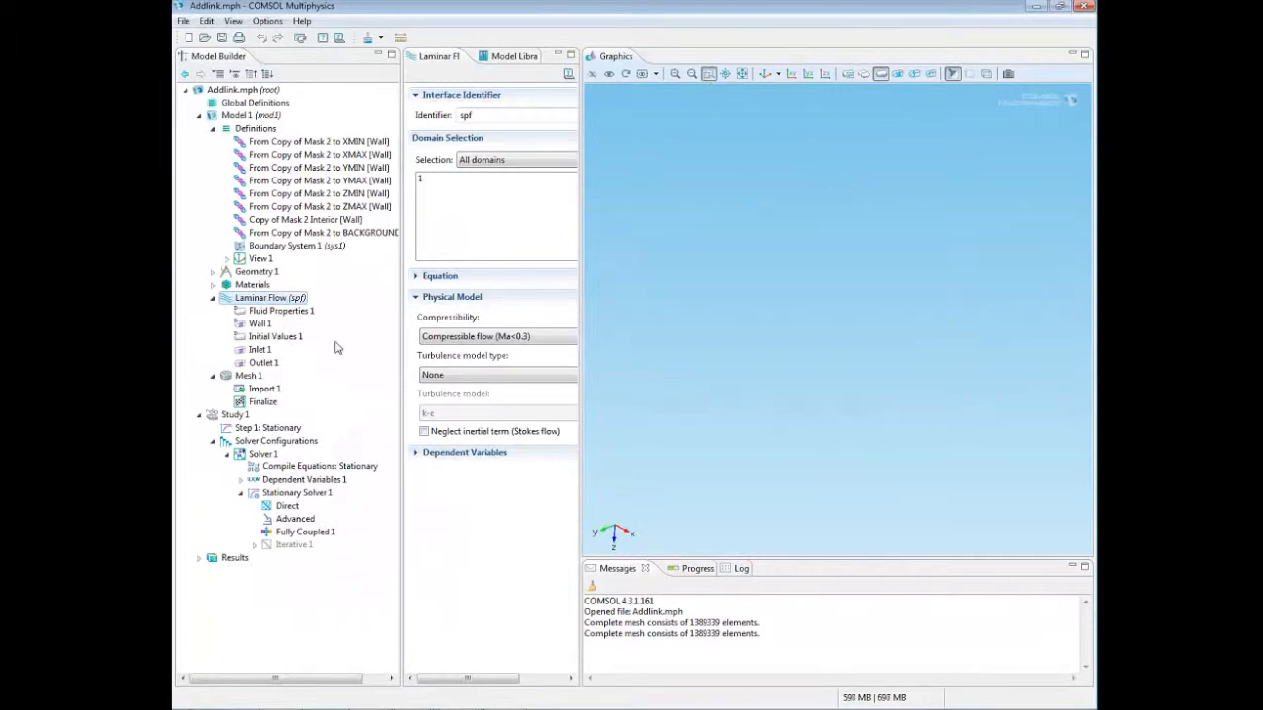
click(290, 309)
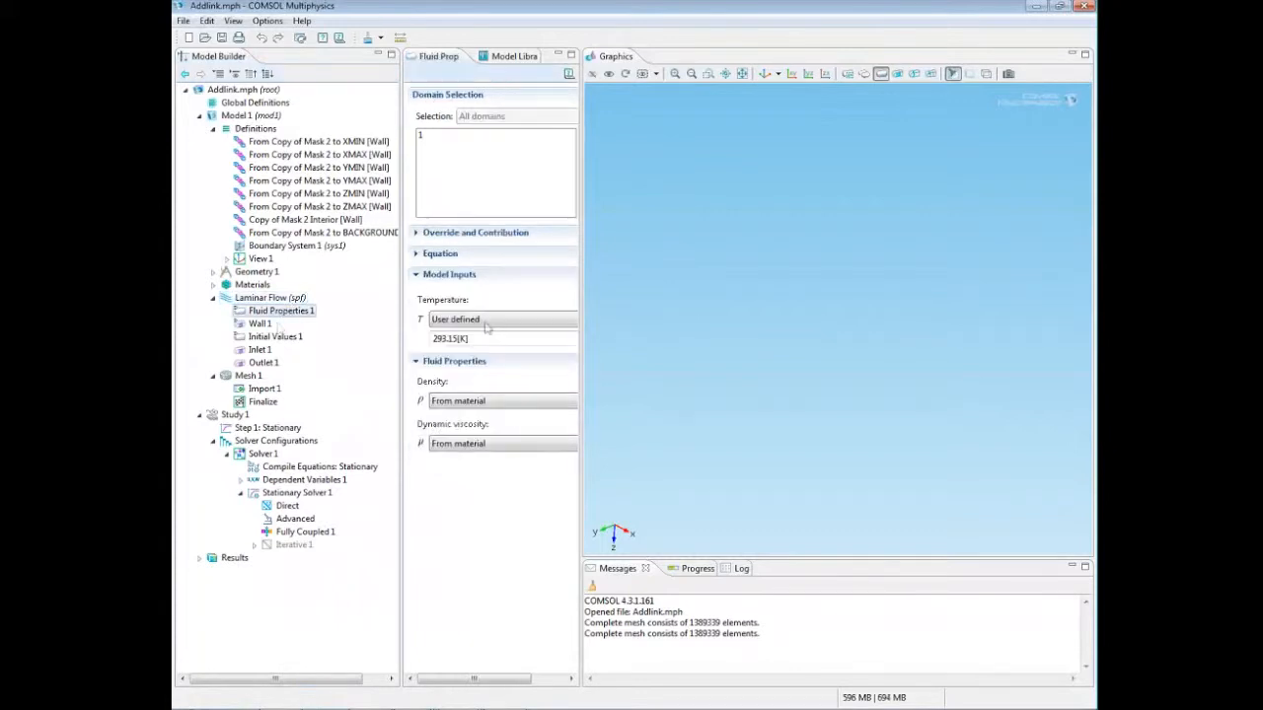
Step: Show the XMAX wall selection of Copy of Mask 2 with the whole geometry in view, and return to the Laminar Flow settings
click(334, 157)
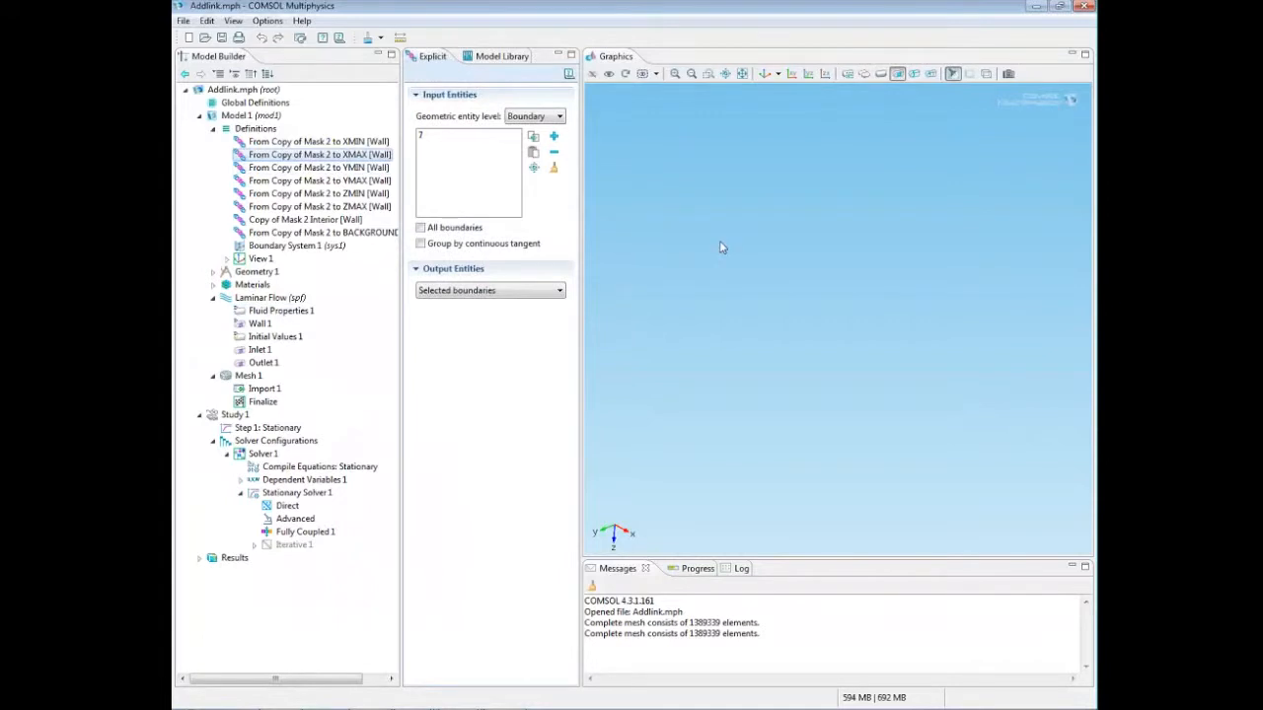
click(741, 73)
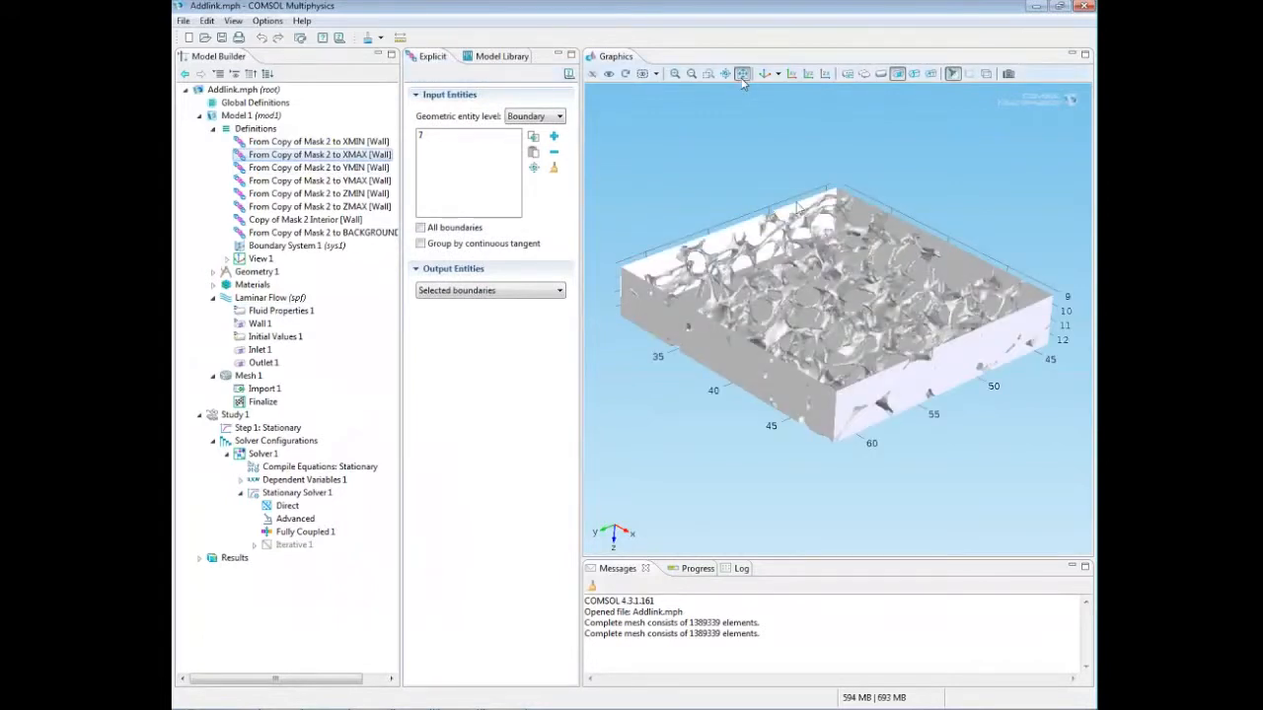
click(276, 298)
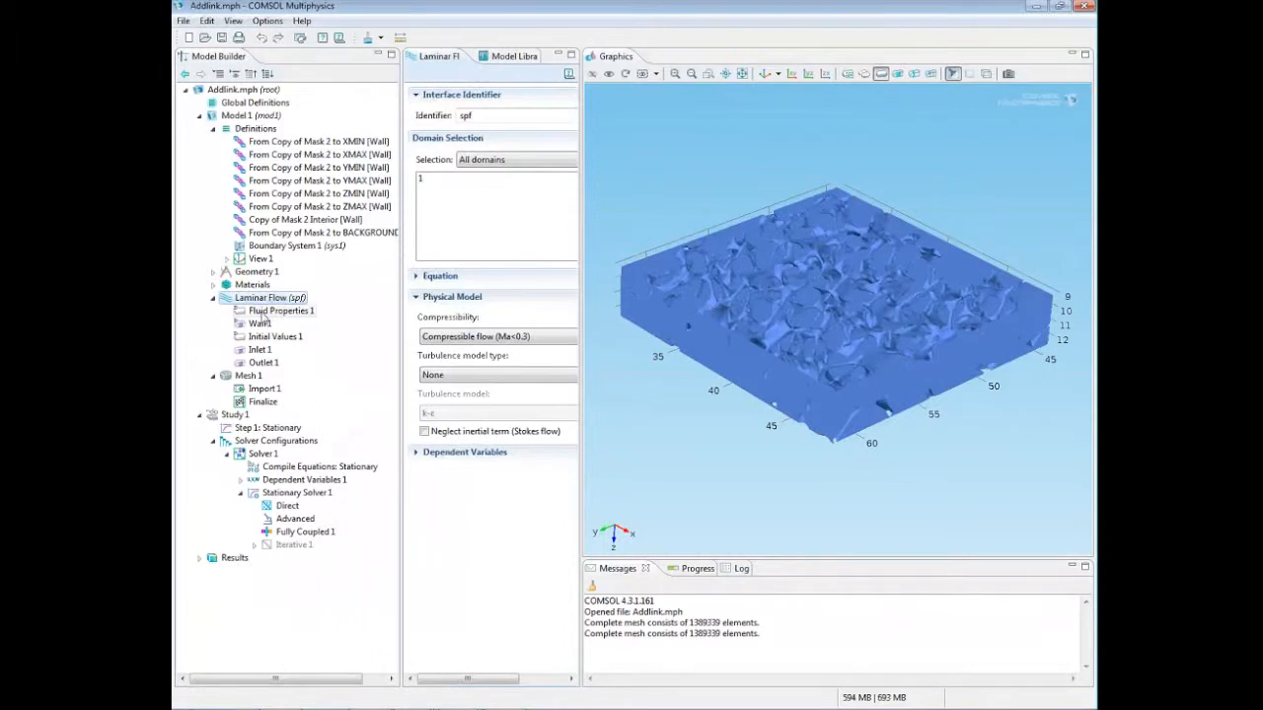
Step: Review the Wall 1 boundary condition and highlight the interior strut surface to examine it from another angle
click(261, 326)
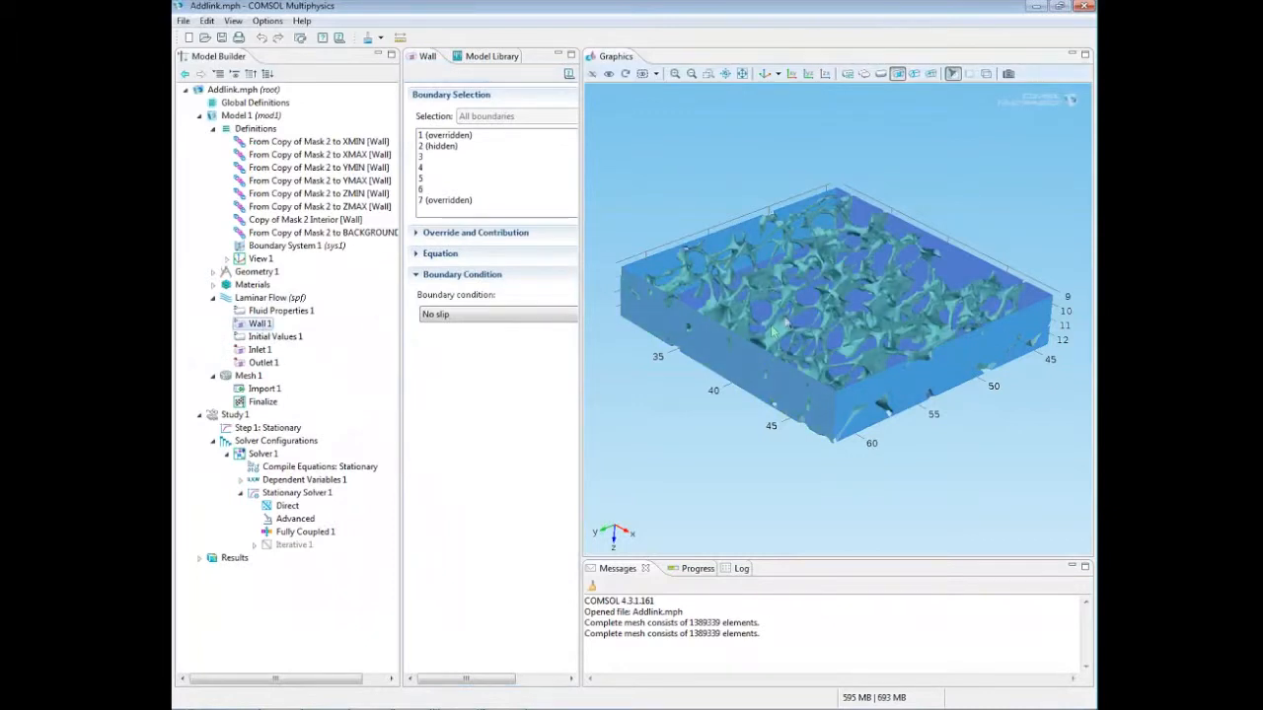
click(805, 326)
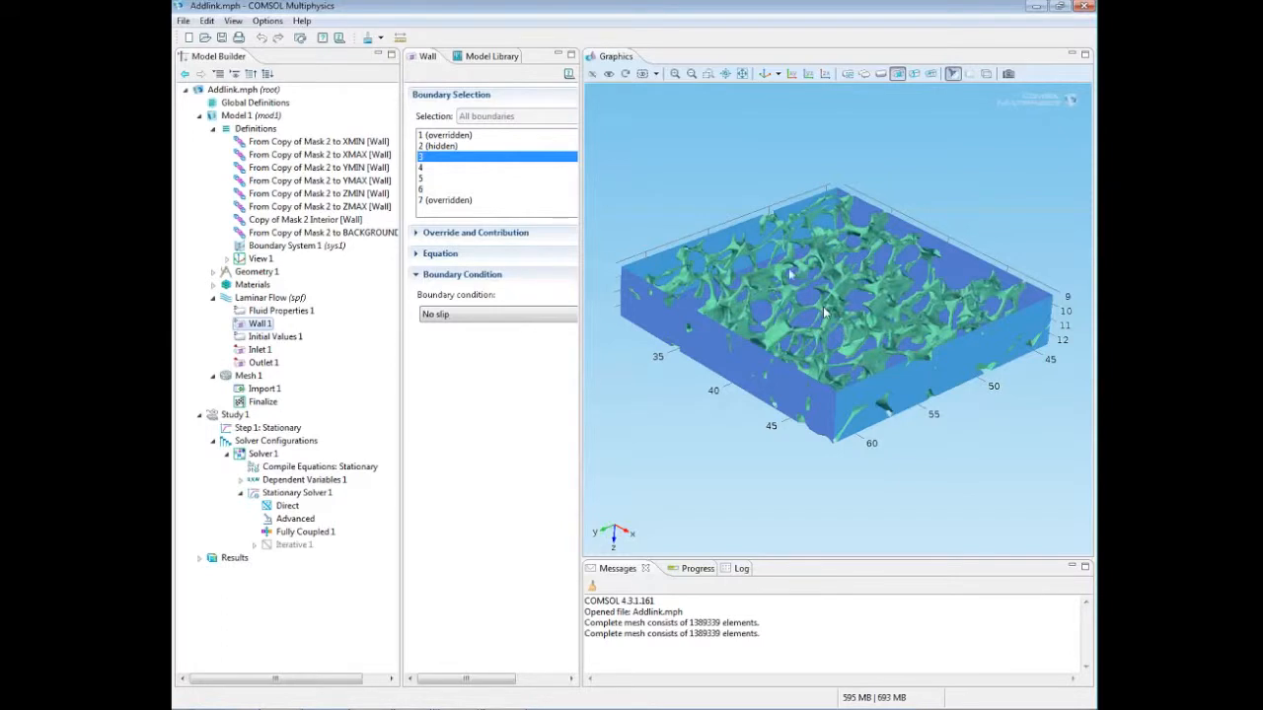
drag(815, 283, 941, 289)
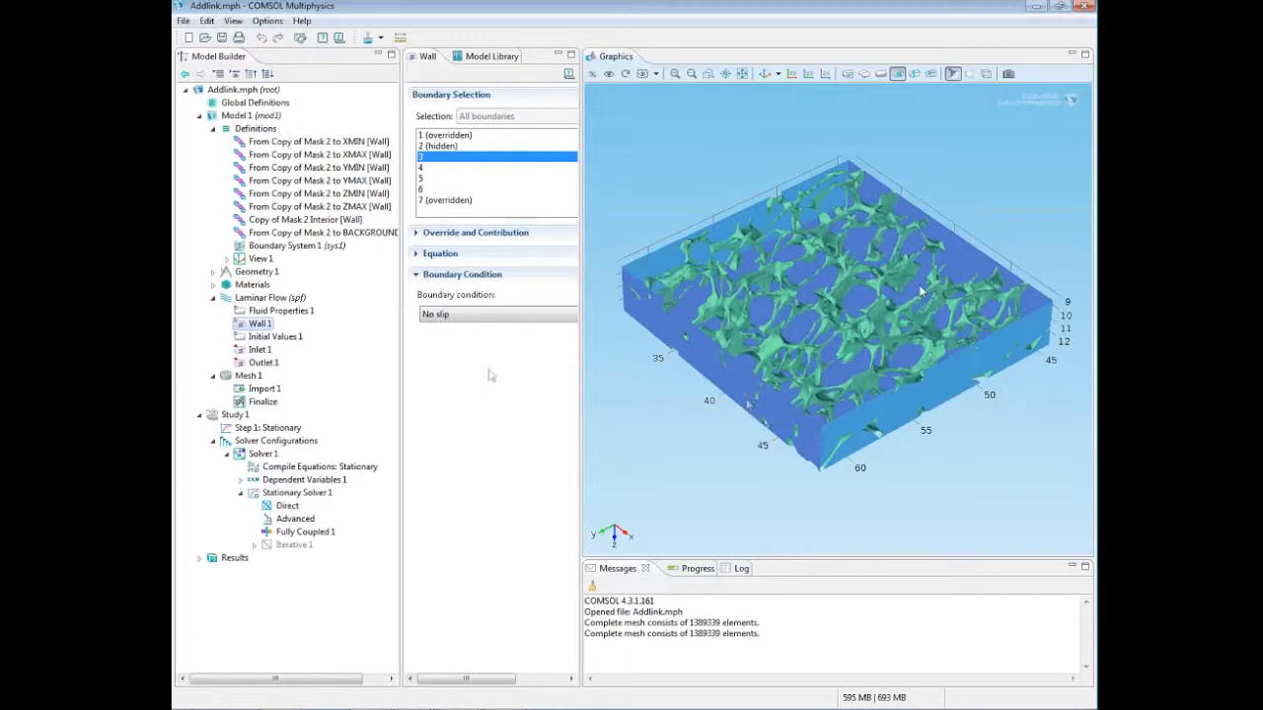
Step: Review the Initial Values 1 and Inlet 1 settings of the Laminar Flow physics
click(275, 336)
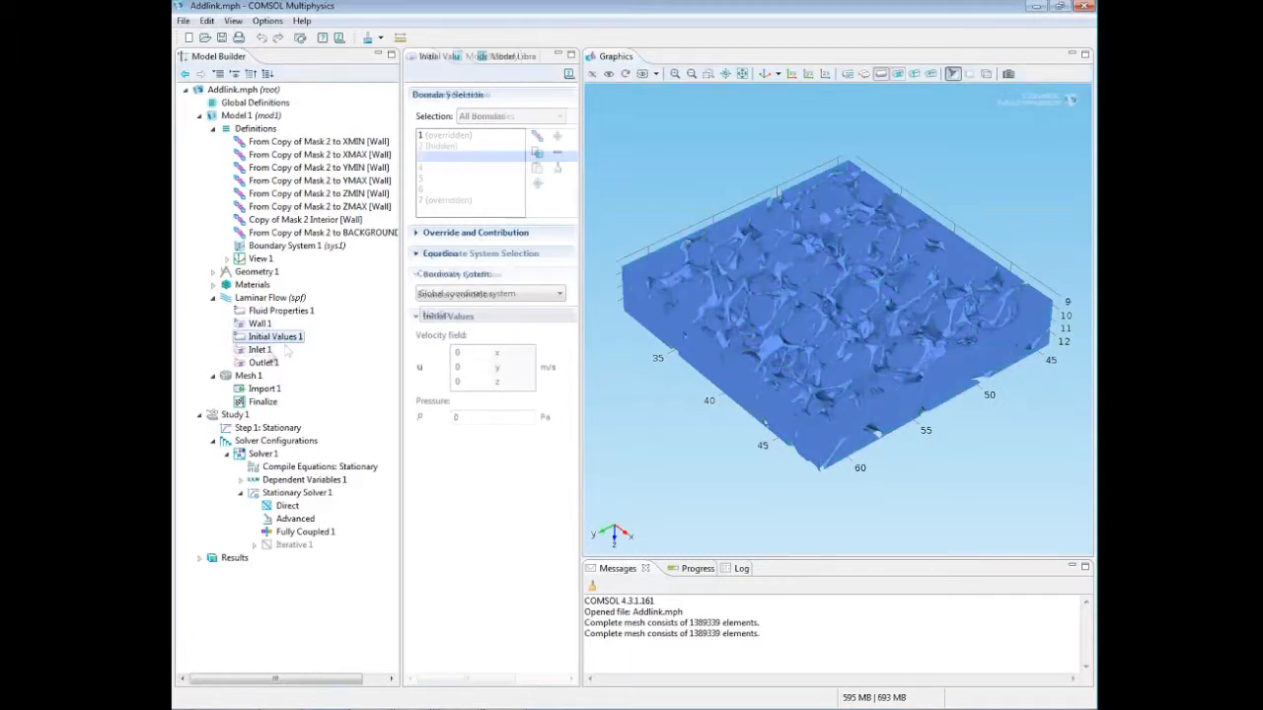
click(260, 349)
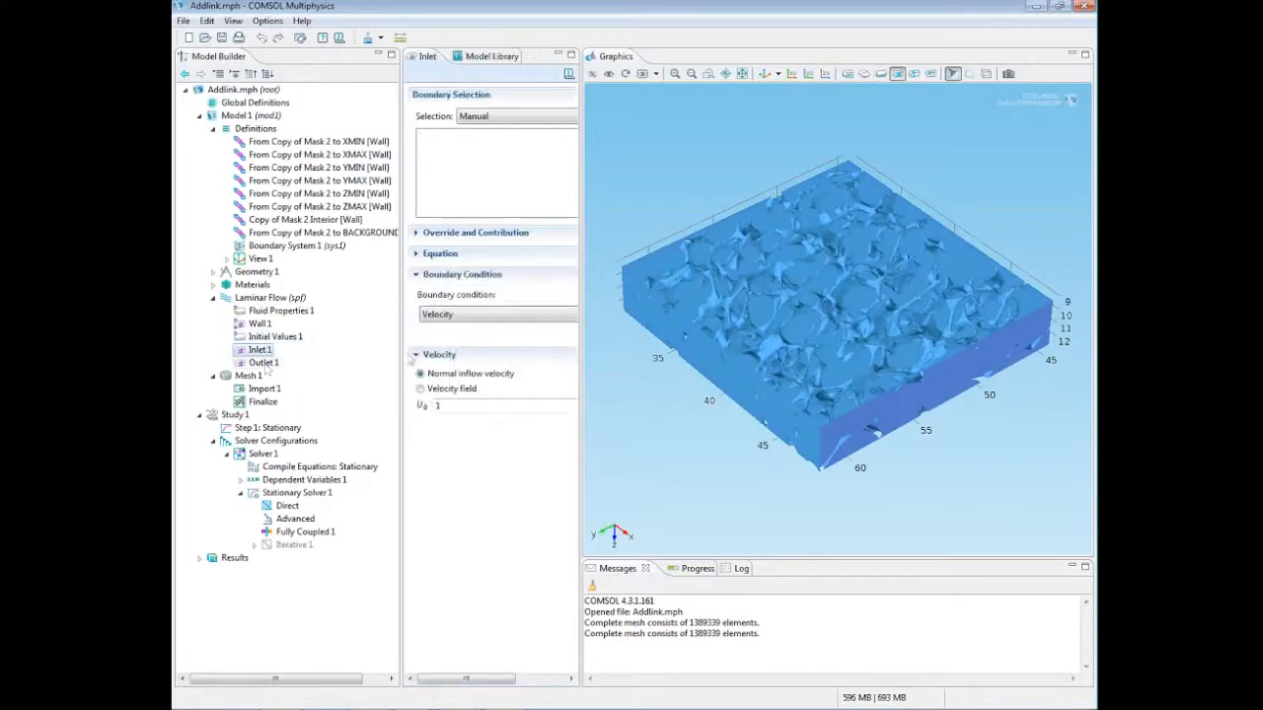